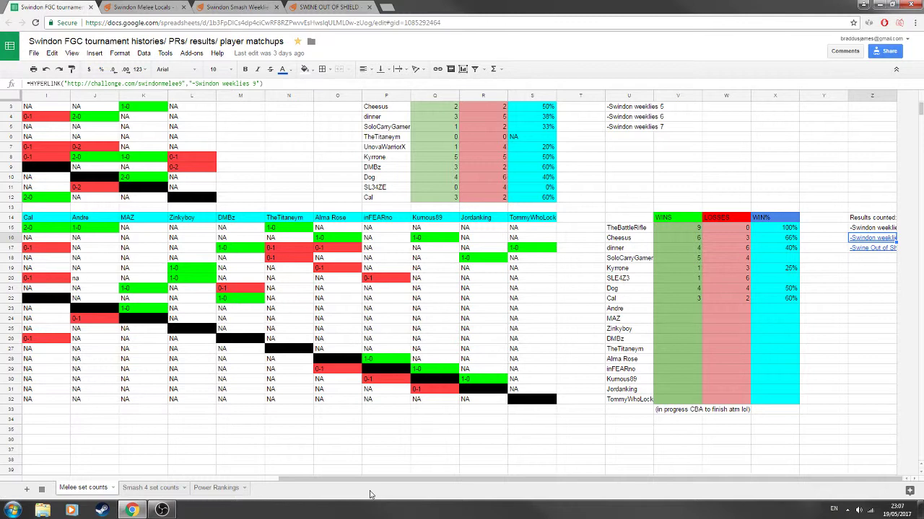
- Scroll the Melee sheet left and move to the Smash 4 set counts sheet
left_click_drag(375, 479, 29, 479)
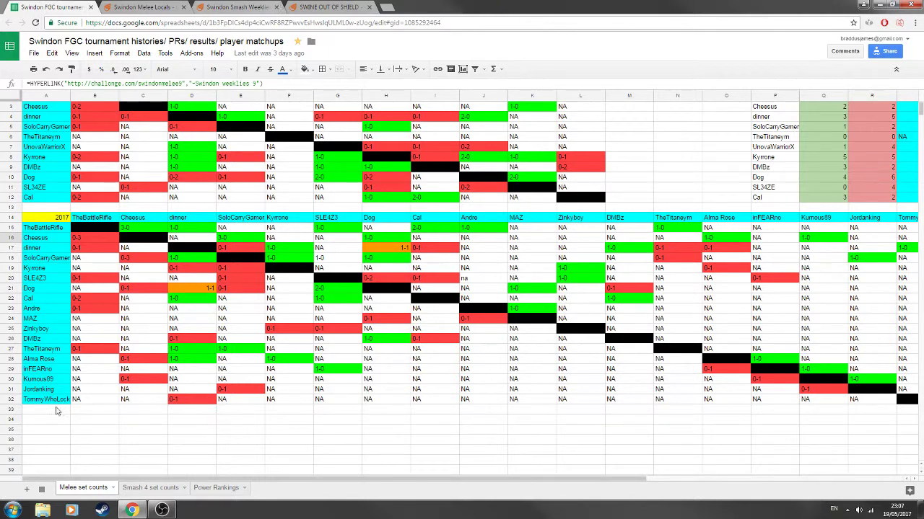
left_click(151, 488)
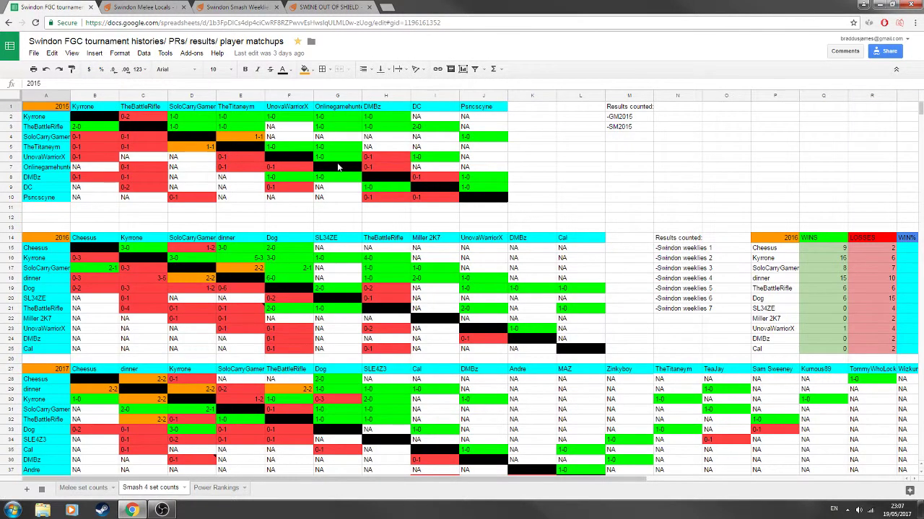
- Scroll through the Smash 4 yearly head-to-head tables, then go back to Melee set counts
scroll(337, 167, "down", 2)
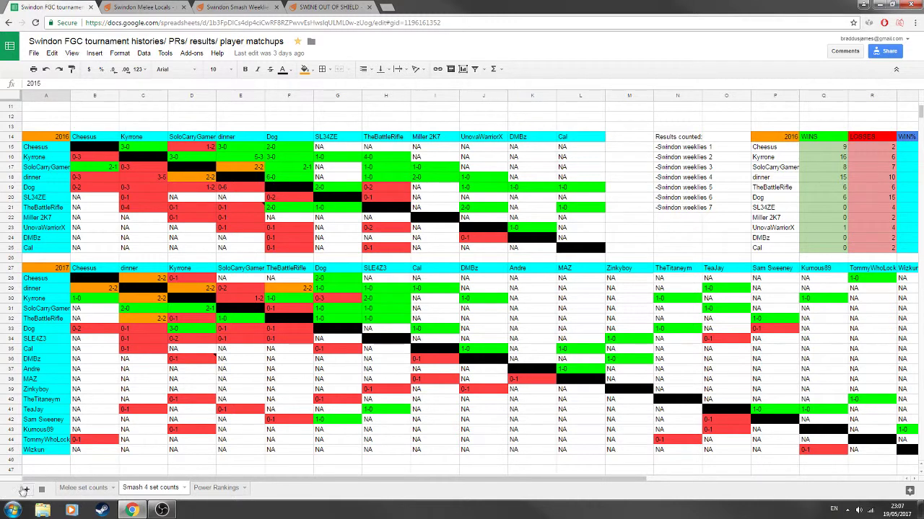
left_click(83, 488)
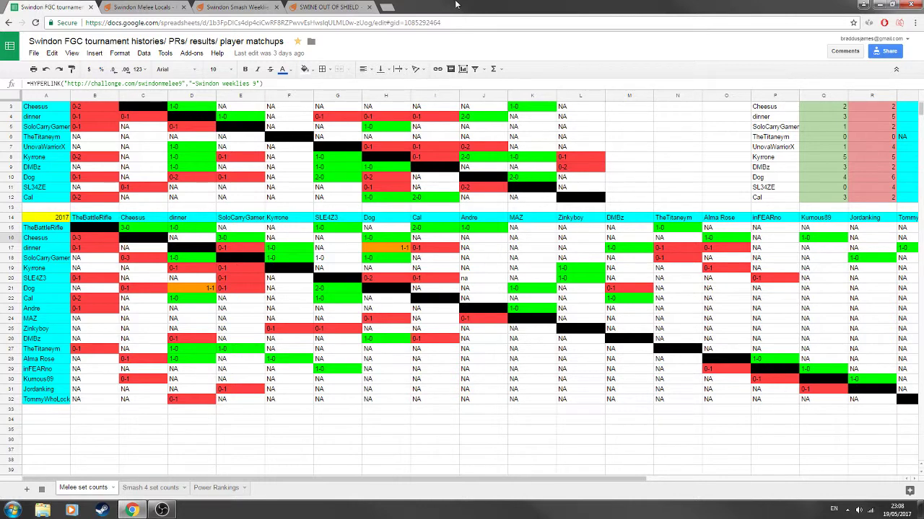
- Scroll back to the top and select TheTitaneym's 2016 results row
scroll(294, 303, "up", 1)
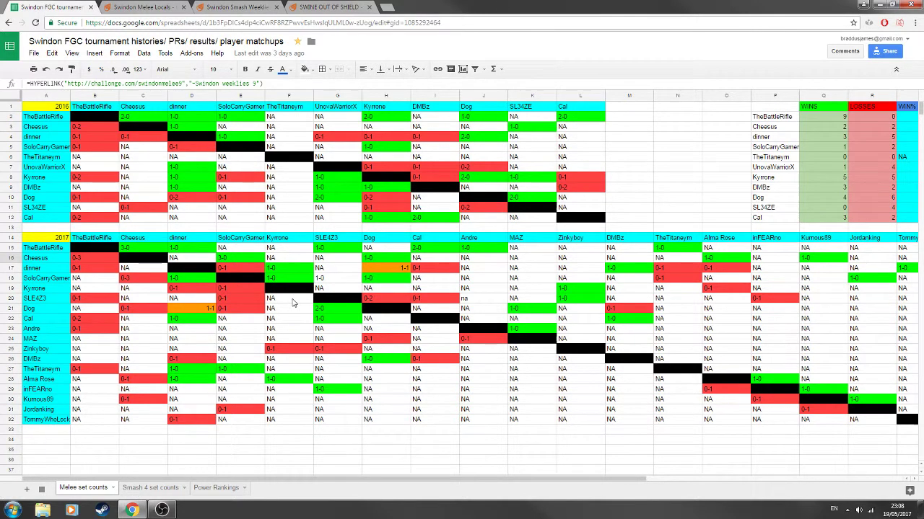
scroll(287, 307, "down", 3)
scroll(287, 307, "up", 3)
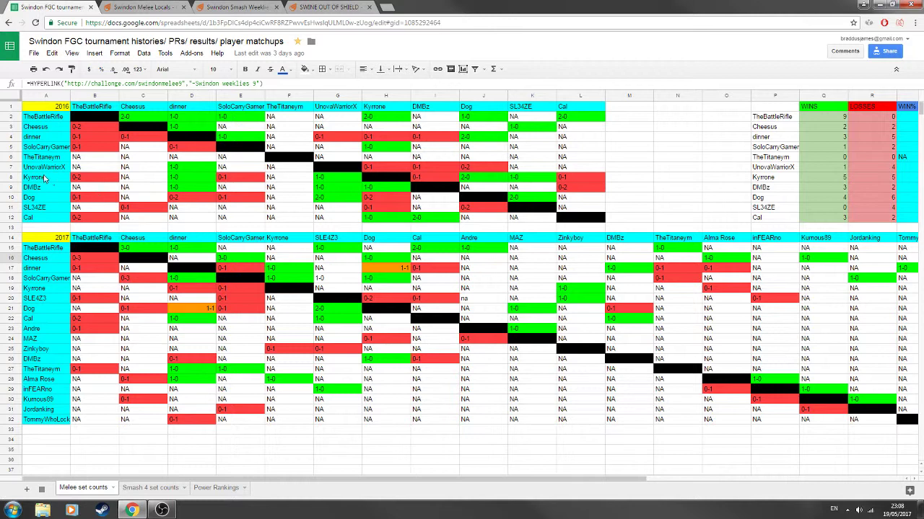
left_click(11, 157)
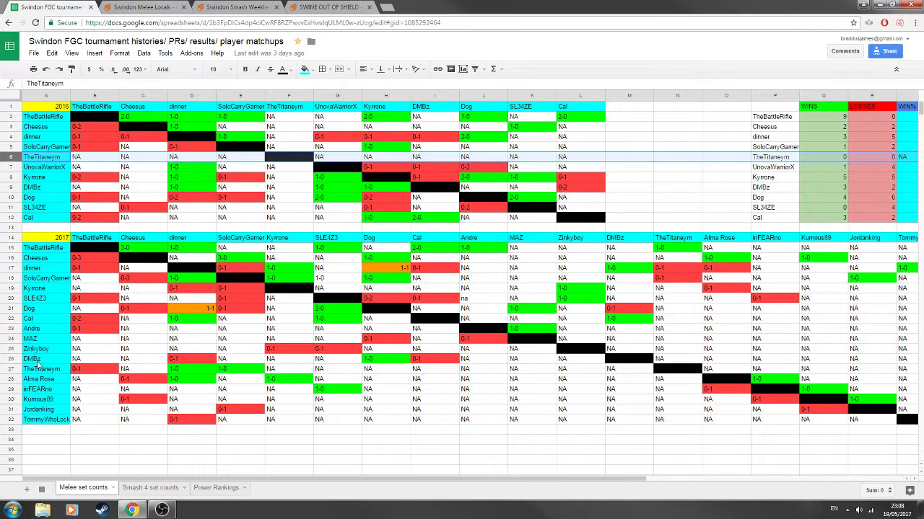
- Check DMBz's results against TheBattleRifle and Cheesus, then search Windows for 'note'
left_click(101, 363)
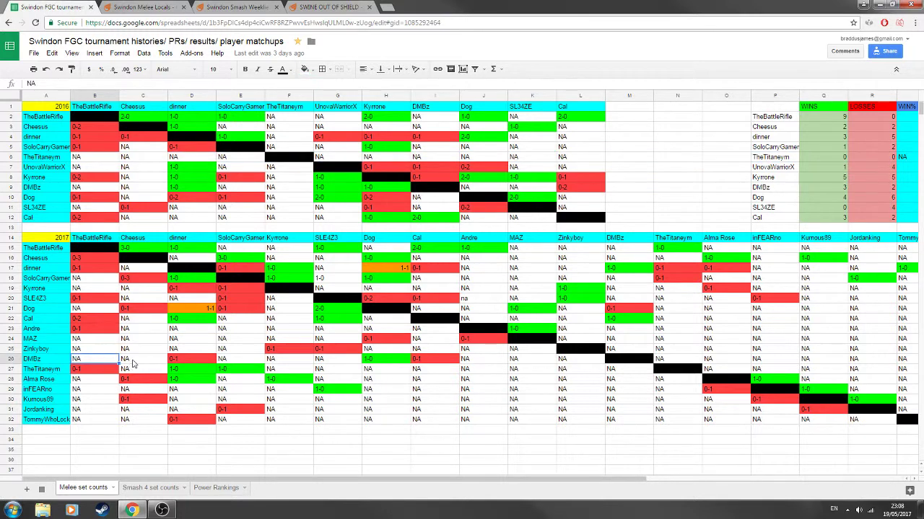
left_click(133, 364)
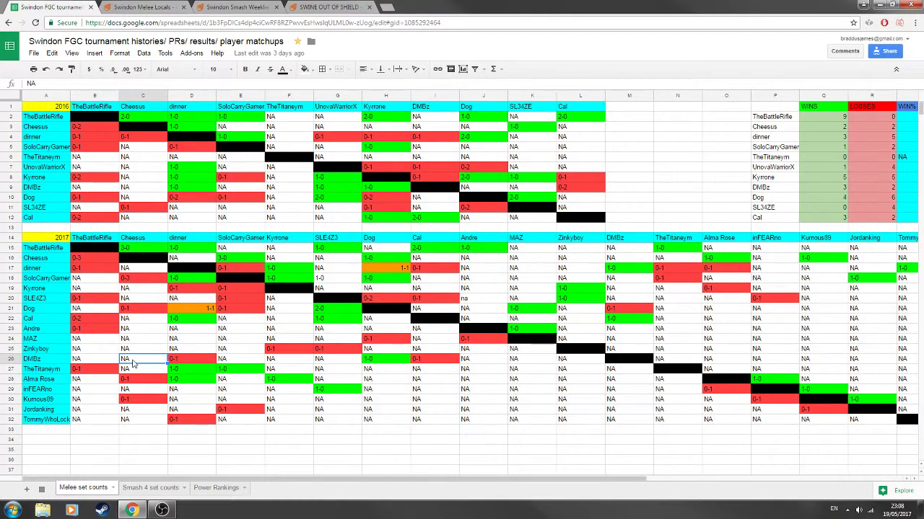
key("super")
type("note")
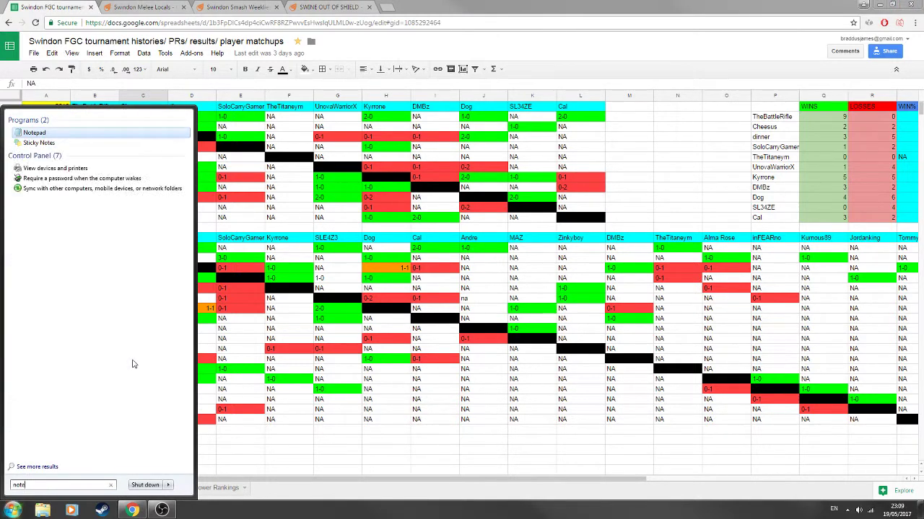
- Launch Notepad, draft ranking lines '1 -' to '6 -', then select TheBattleRifle's 2017 row
key("Return")
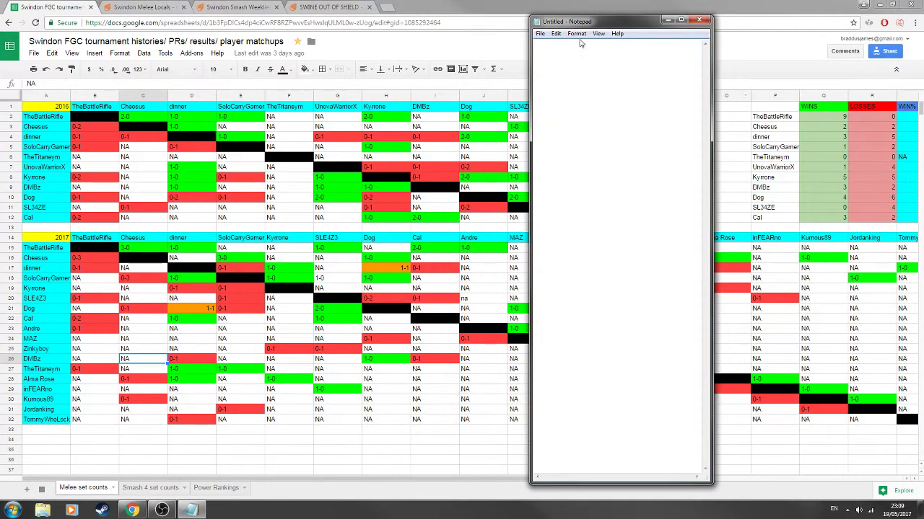
left_click_drag(619, 26, 515, 38)
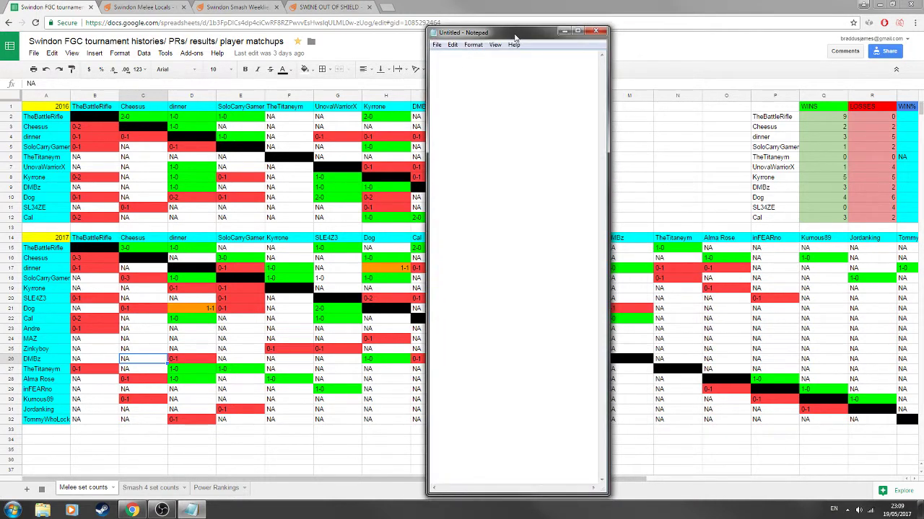
type("1 - ")
type("2 -")
key("Return")
type("3 --")
key("Return")
type("5 -")
key("Return")
type("6 -")
left_click(483, 52)
left_click(11, 248)
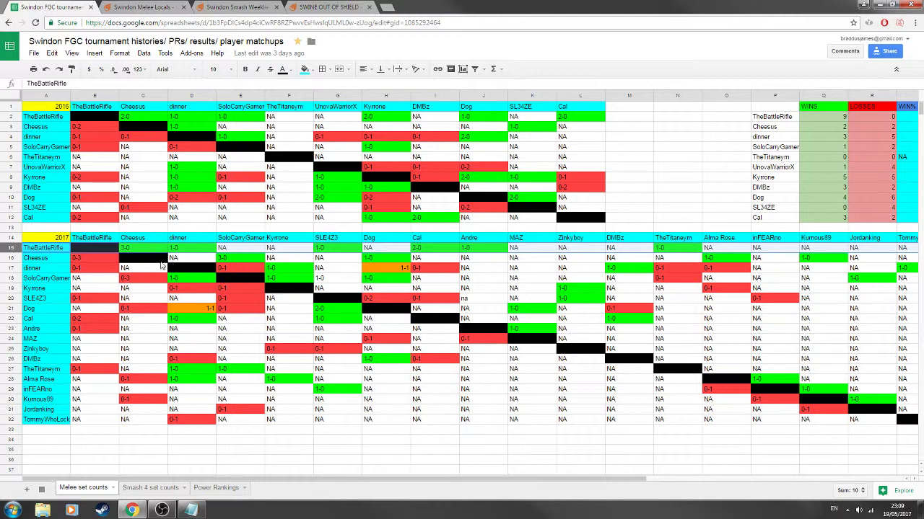
- Compare TheBattleRifle's 2017 2-0 against Cal with his 3-0 against Cheesus
left_click(435, 248)
left_click(147, 250)
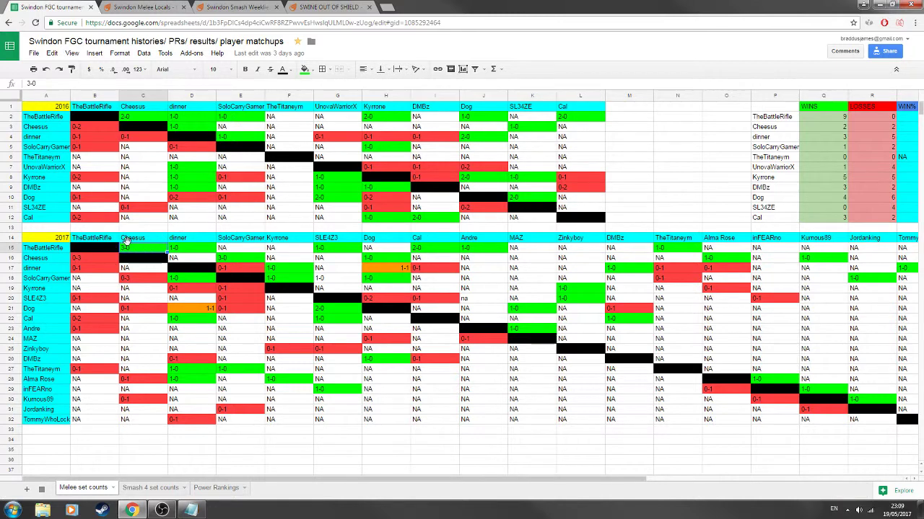
left_click(437, 250)
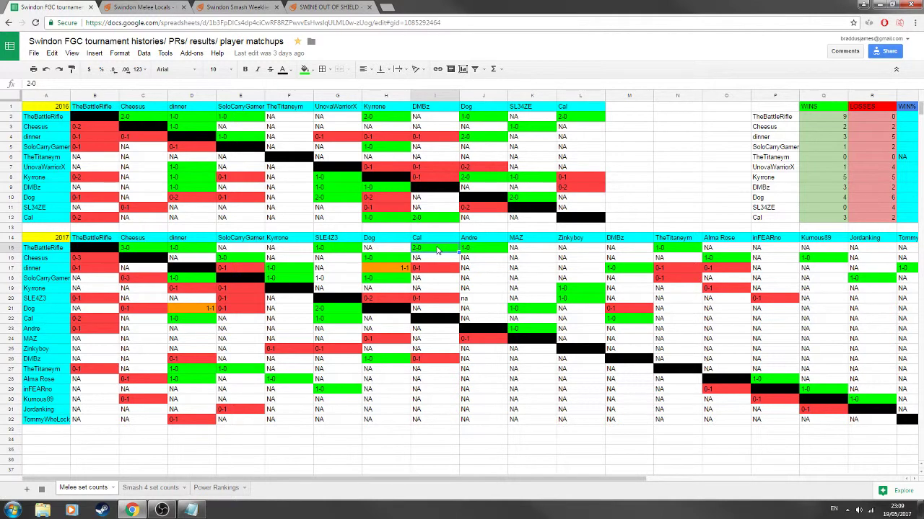
left_click(132, 251)
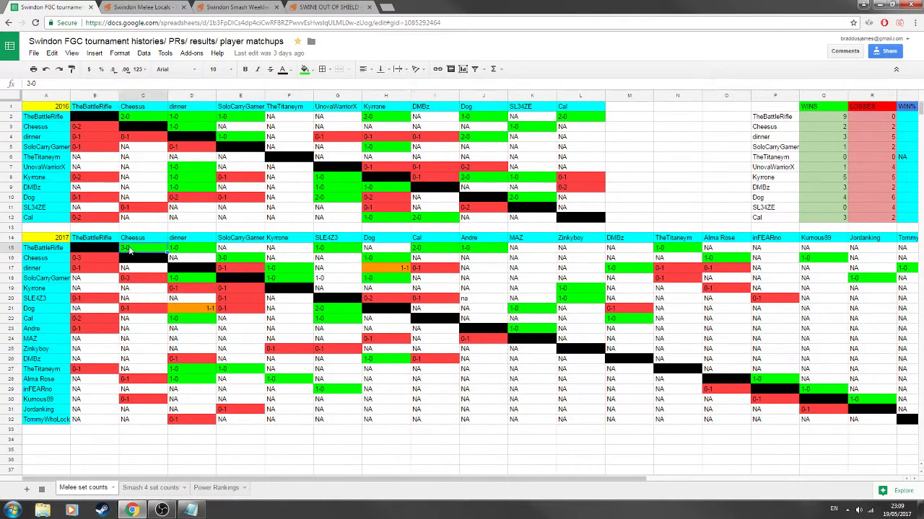
left_click(418, 251)
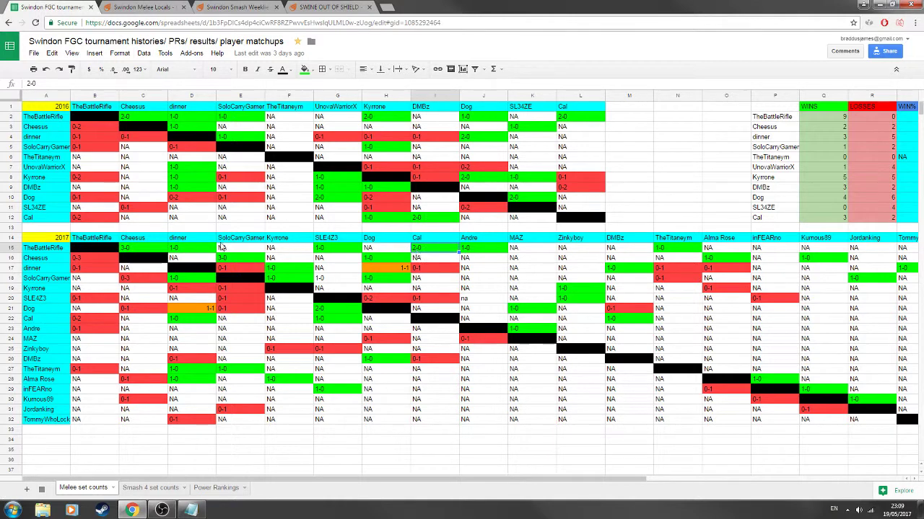
left_click(132, 249)
left_click(420, 252)
left_click(140, 251)
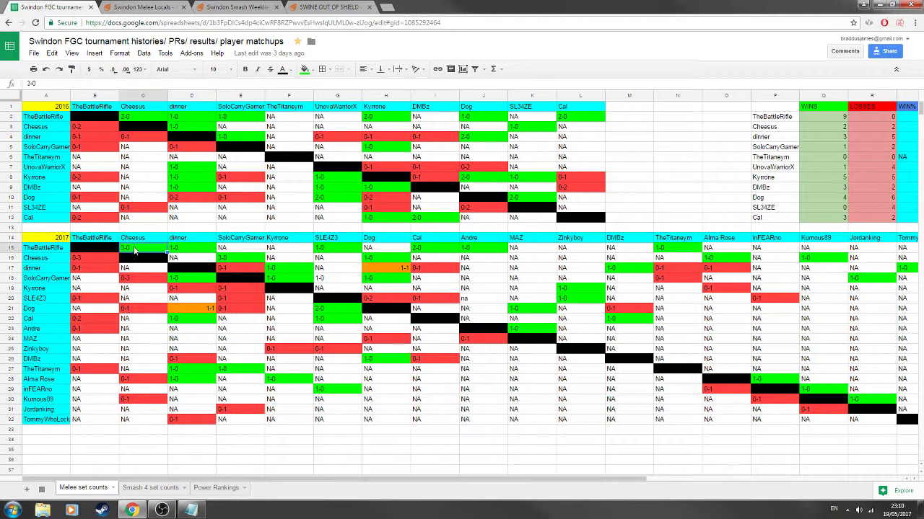
- Check his 1-0 wins over dinner and SLE4Z3, then view the Swindon Melee Locals bracket
left_click(192, 249)
left_click(339, 251)
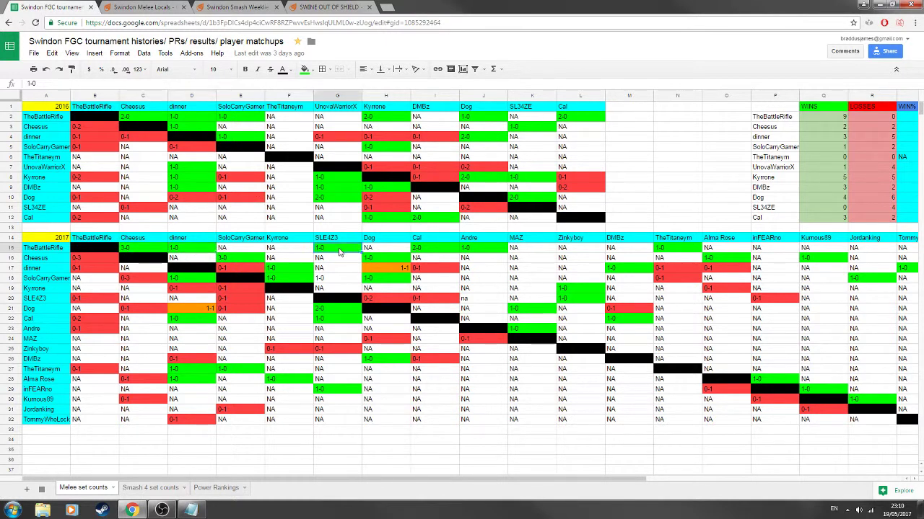
left_click(138, 252)
left_click(124, 5)
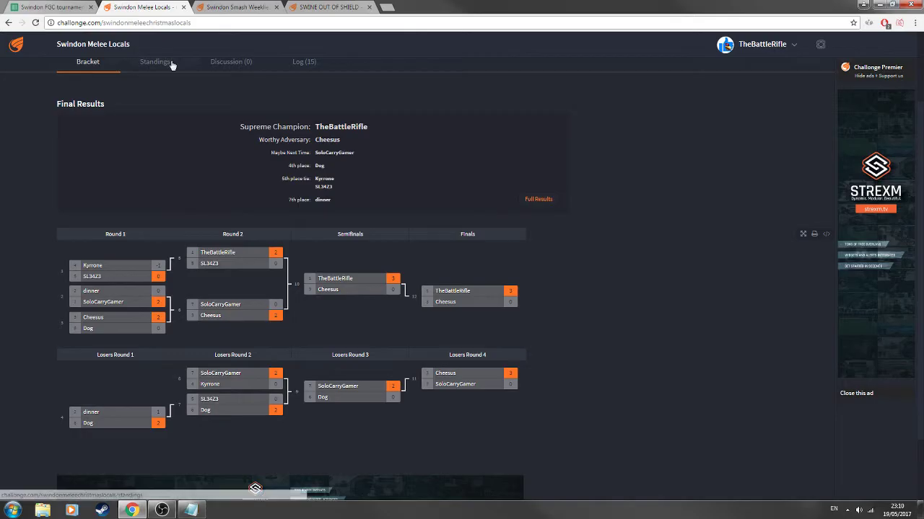
- Compare the Swindon Smash Weeklies 9 and Swindon Melee Locals brackets
scroll(216, 72, "up", 3)
left_click(238, 6)
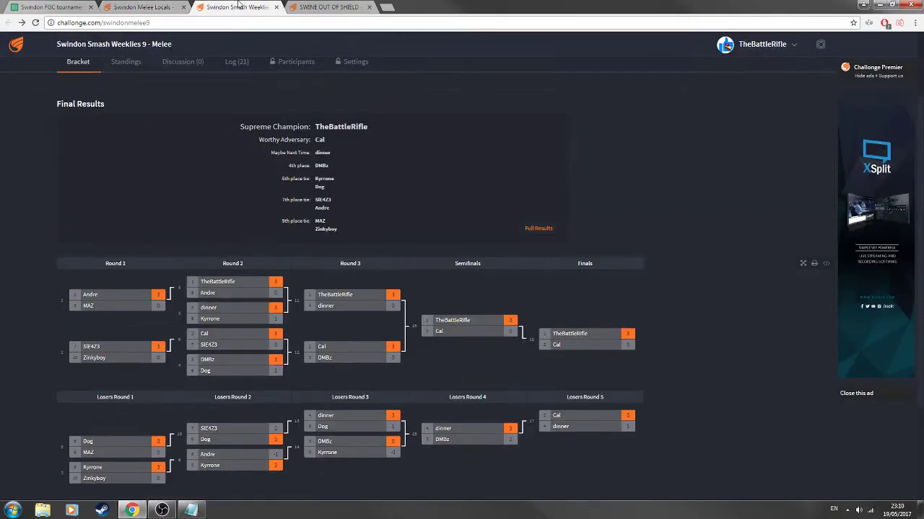
scroll(394, 144, "up", 3)
left_click(157, 4)
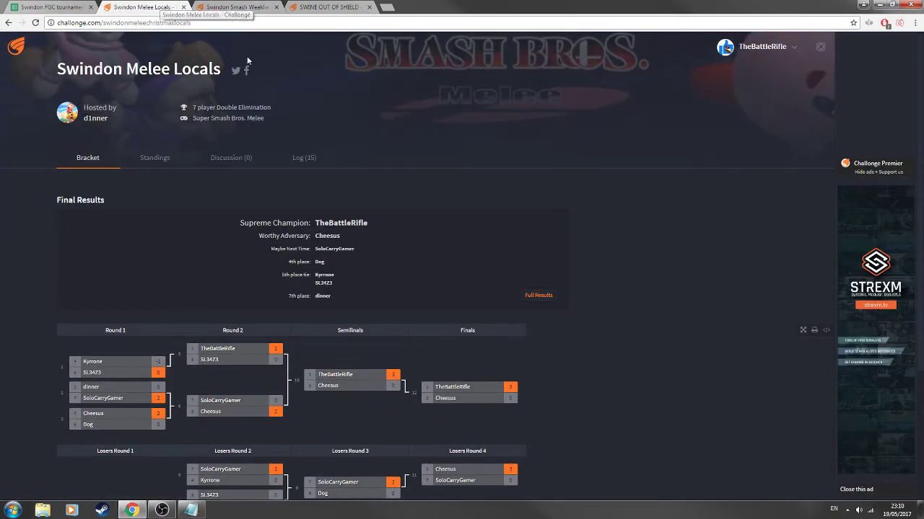
- Open another Swindon Melee Locals from the organiser's tournament list, close it, and return to the spreadsheet
middle_click(95, 119)
left_click(217, 9)
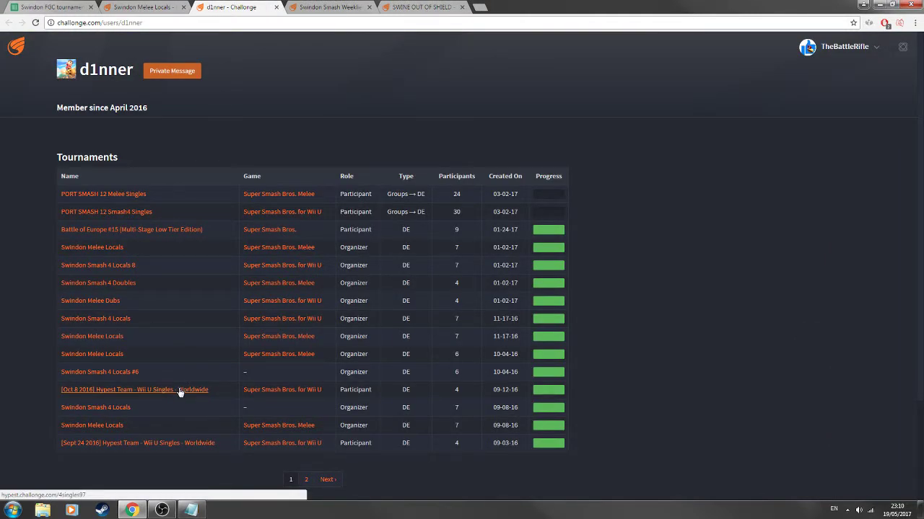
left_click(97, 426)
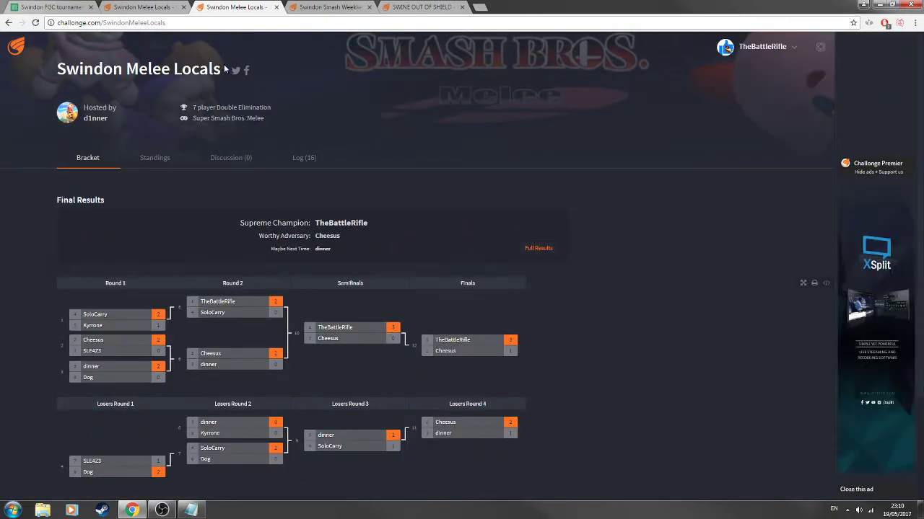
scroll(432, 253, "down", 1)
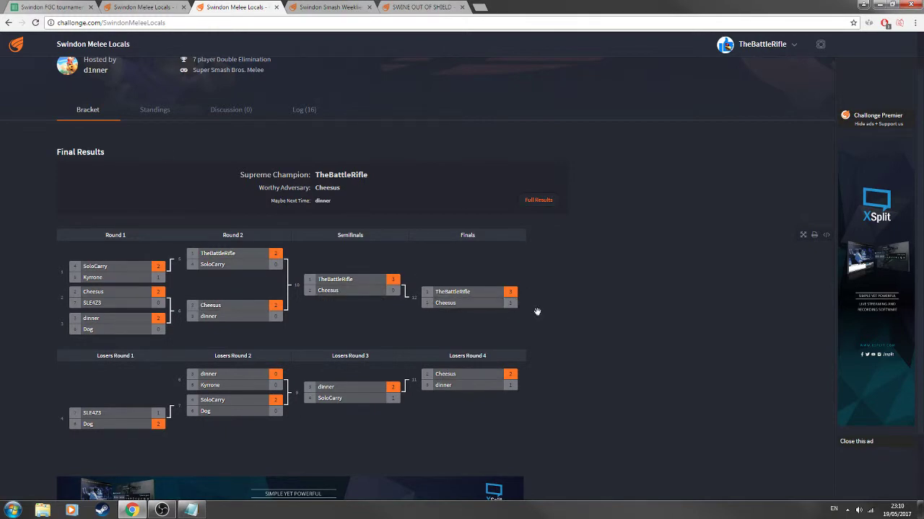
left_click(276, 8)
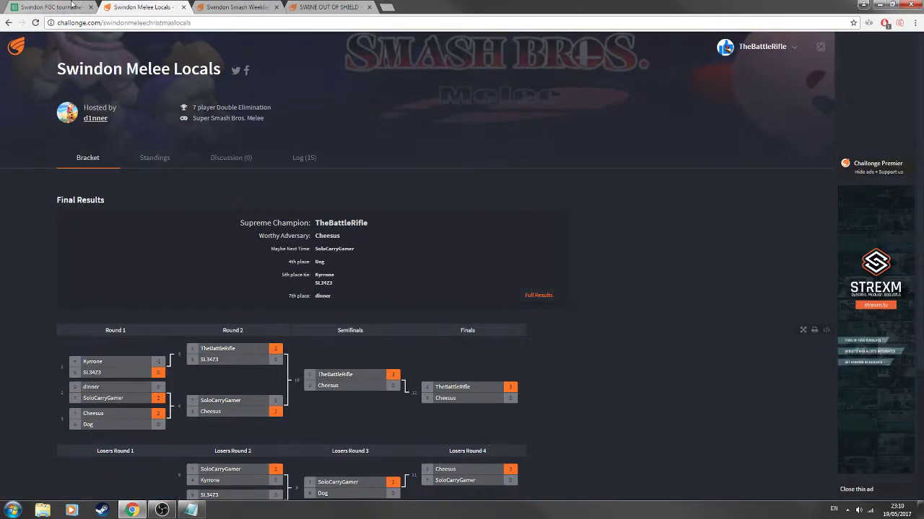
left_click(72, 6)
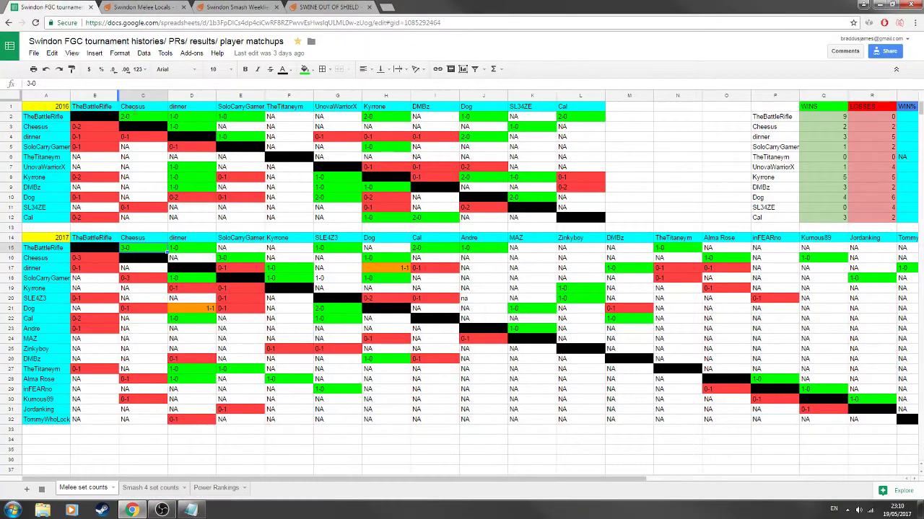
- Check TheBattleRifle's 2016 2-0s over Cheesus and Cal and 2017 3-0, then view the Weeklies bracket
left_click(144, 119)
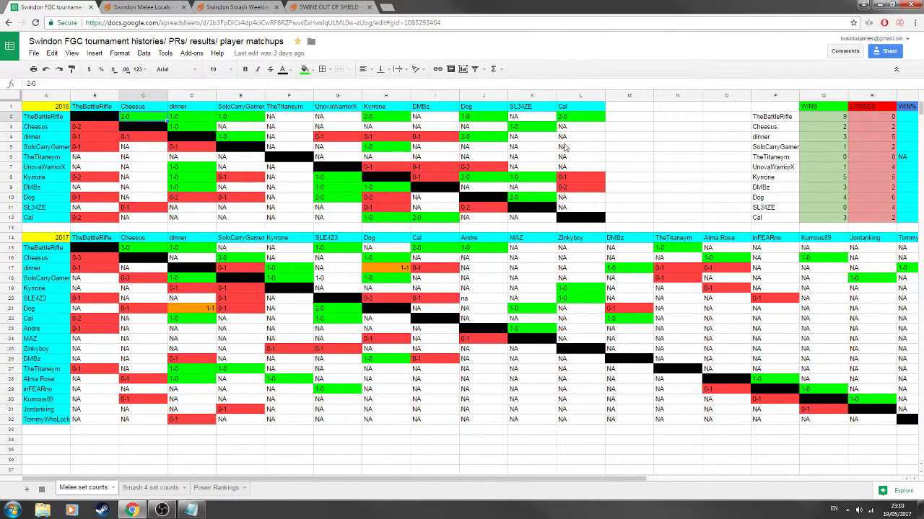
left_click(574, 118)
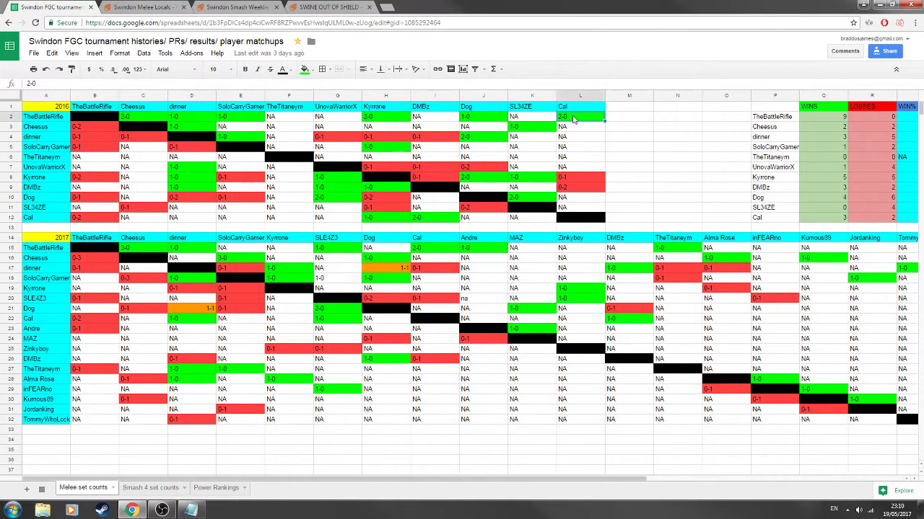
left_click(144, 253)
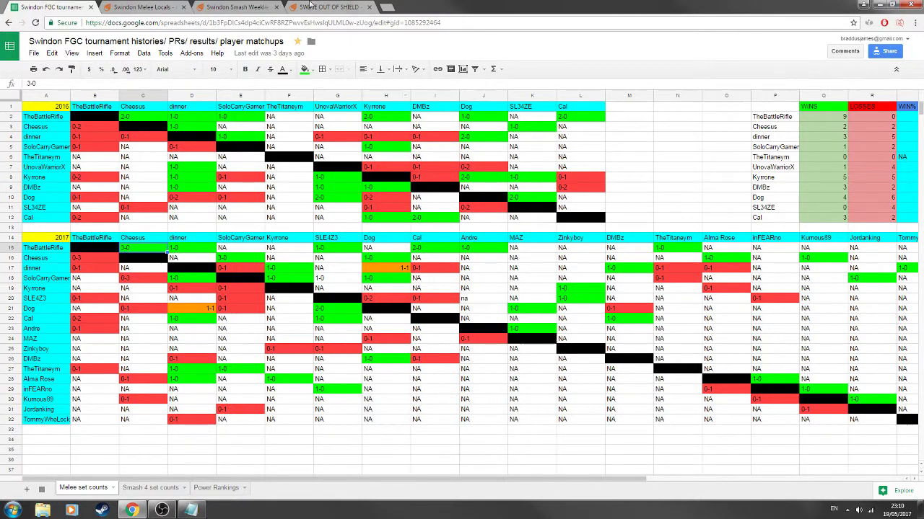
left_click(236, 7)
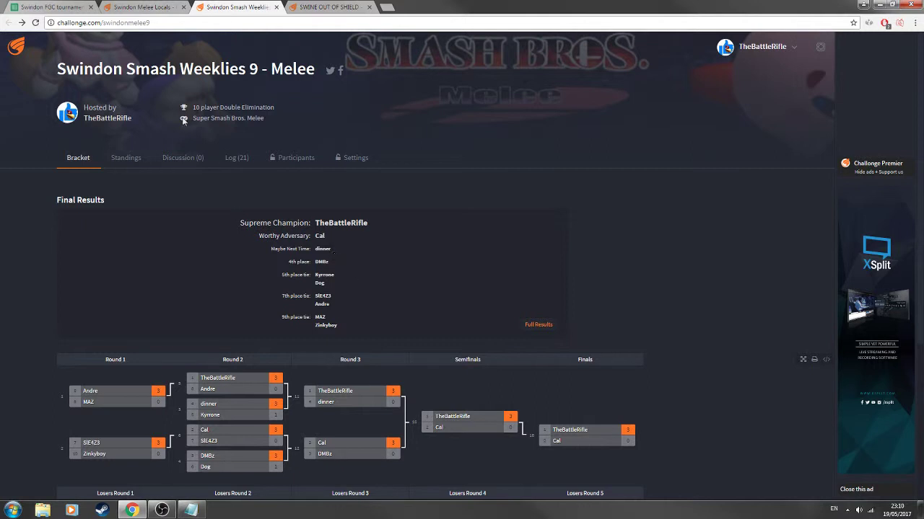
- View the Swindon Melee Locals, Weeklies 9 and SWINE OUT OF SHIELD brackets, then return to Sheets
left_click(142, 7)
scroll(284, 233, "down", 1)
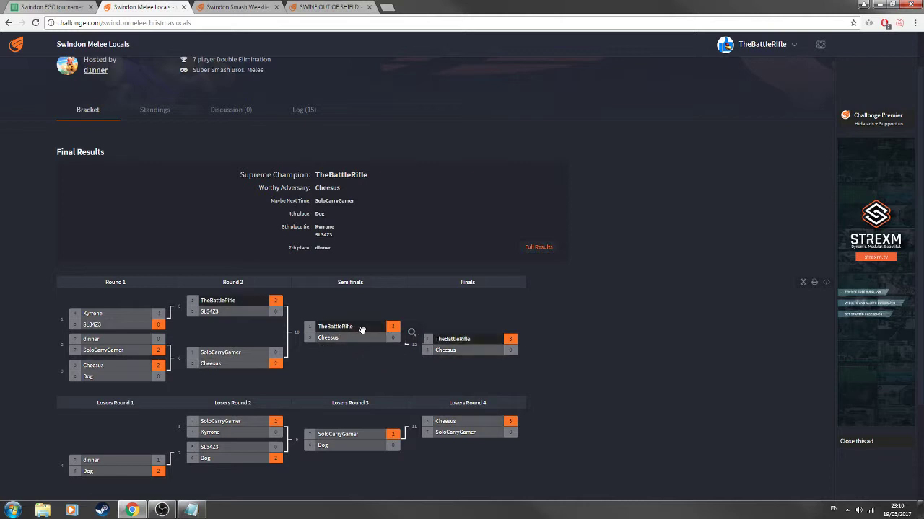
left_click(199, 7)
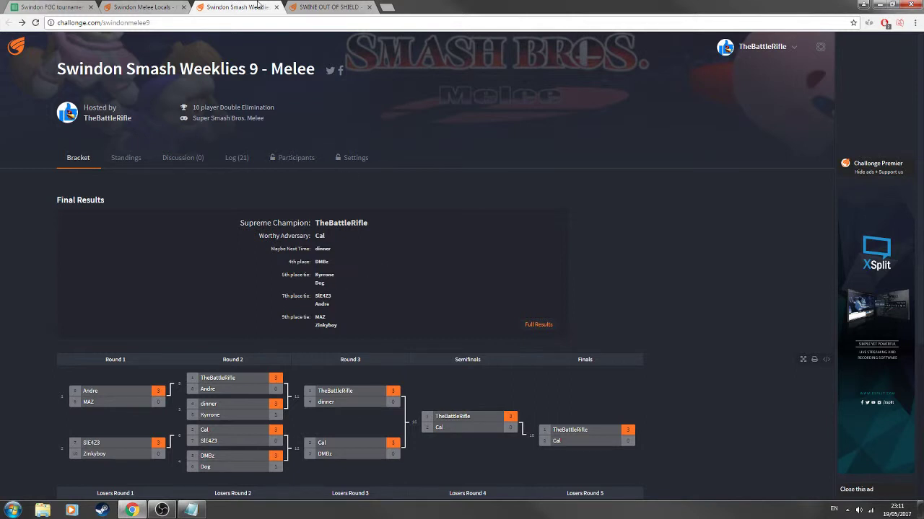
left_click(319, 7)
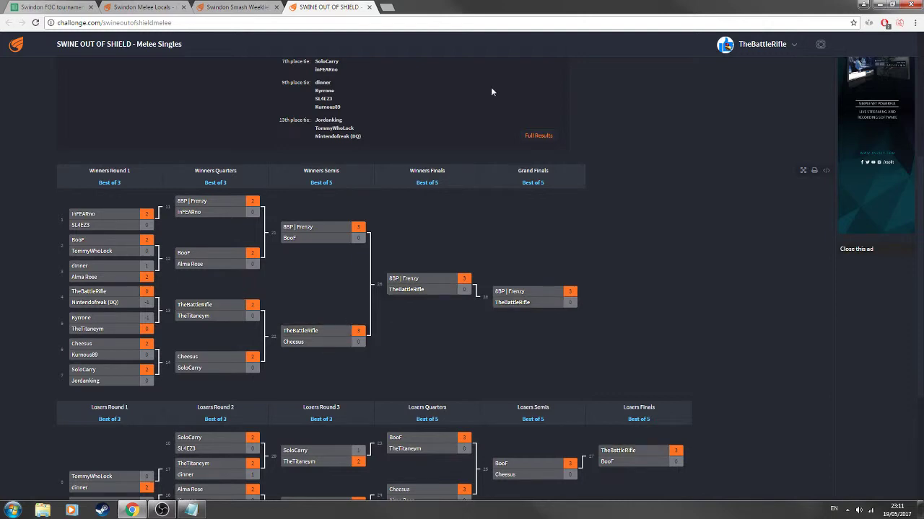
left_click(50, 7)
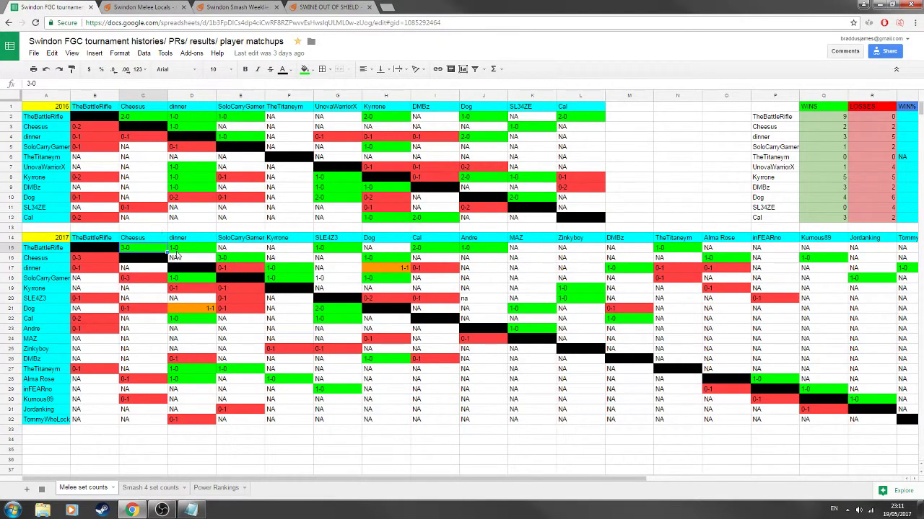
left_click(204, 6)
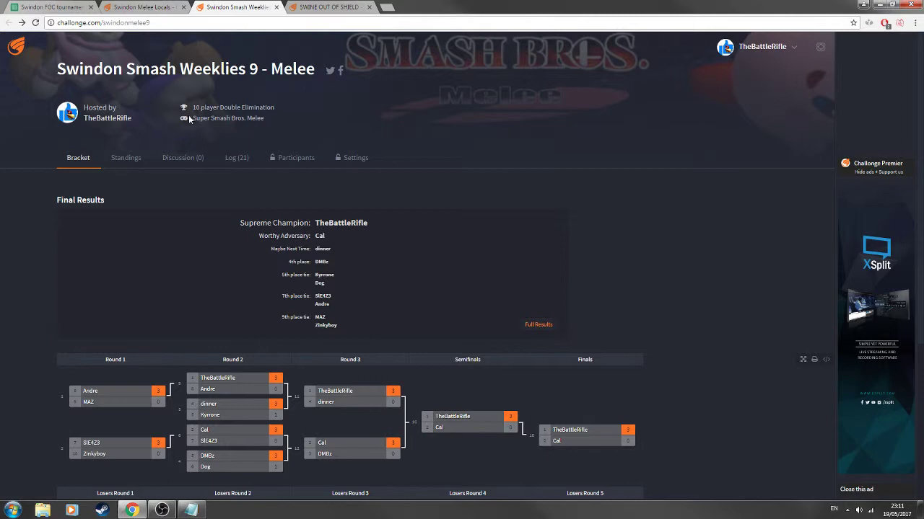
left_click(72, 6)
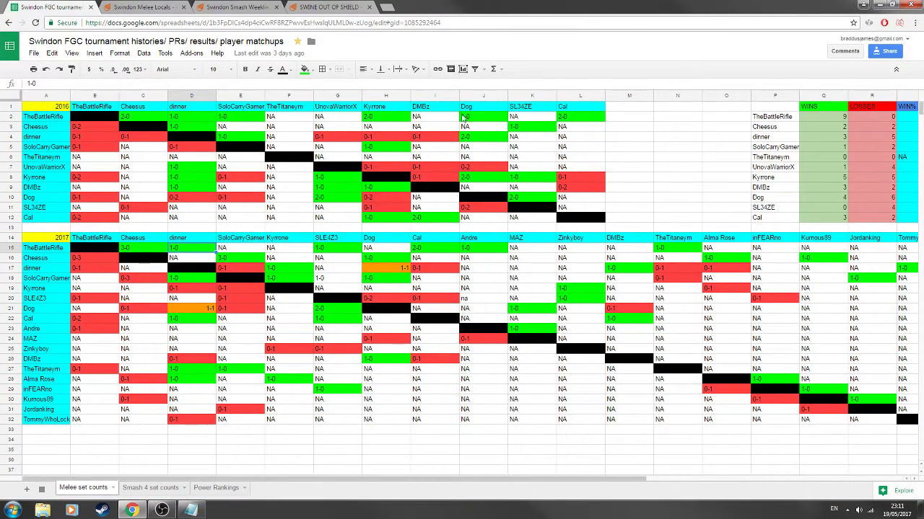
left_click(248, 249)
left_click(268, 250)
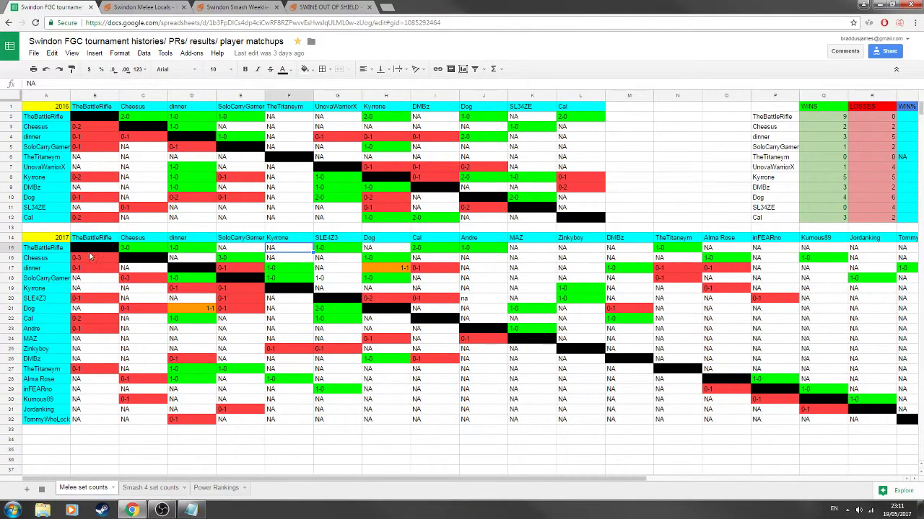
left_click(60, 250)
left_click(13, 248)
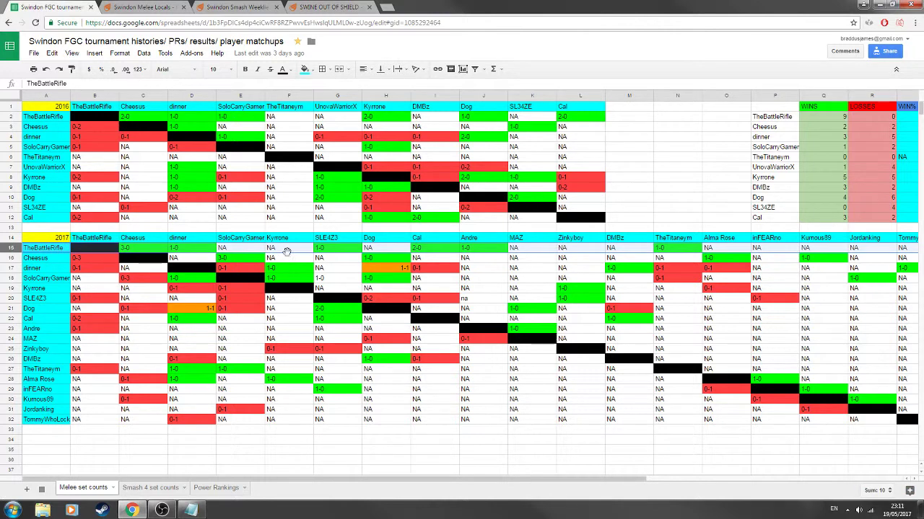
left_click(296, 250)
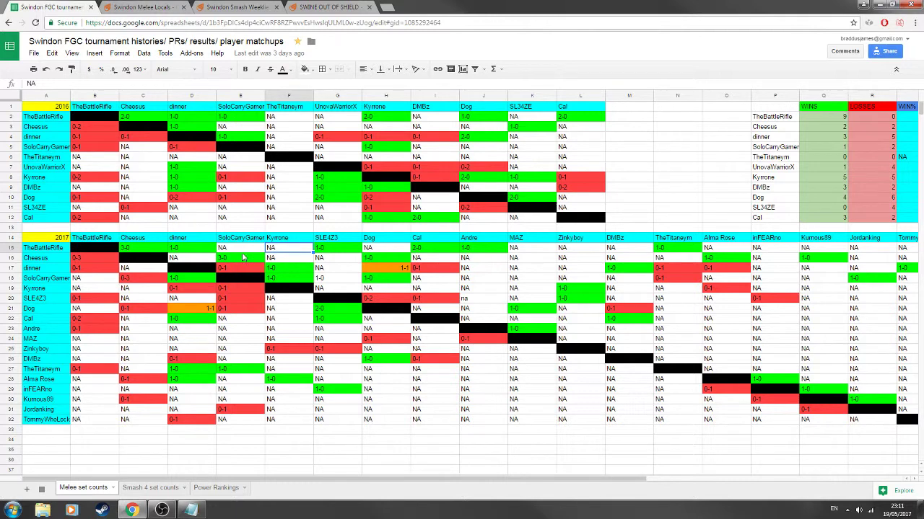
left_click(226, 249)
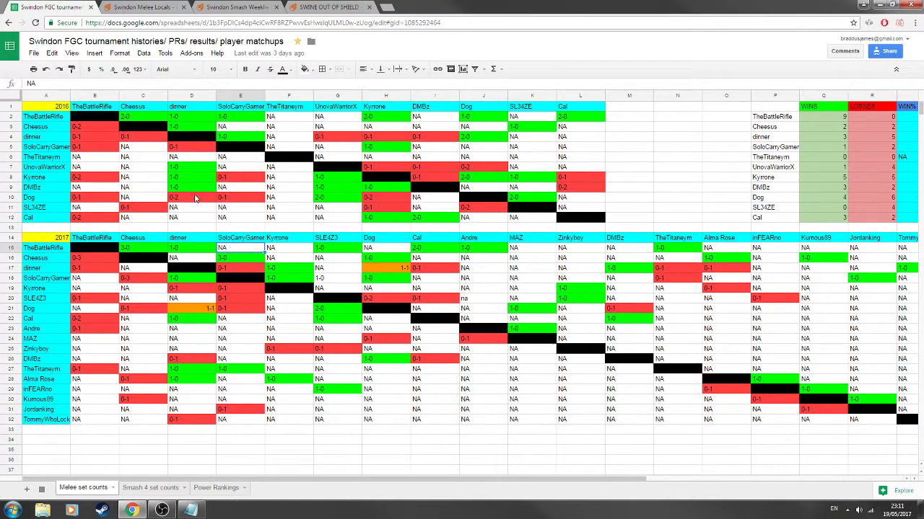
left_click(150, 487)
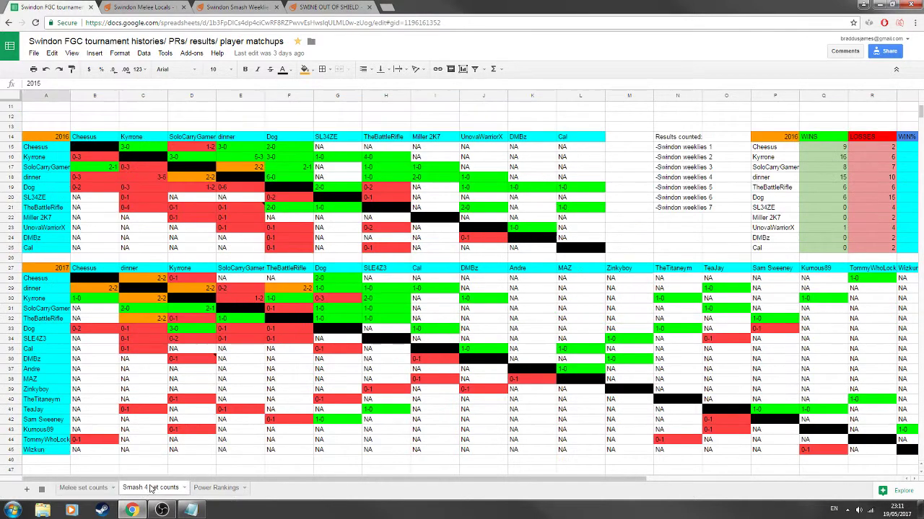
left_click(11, 278)
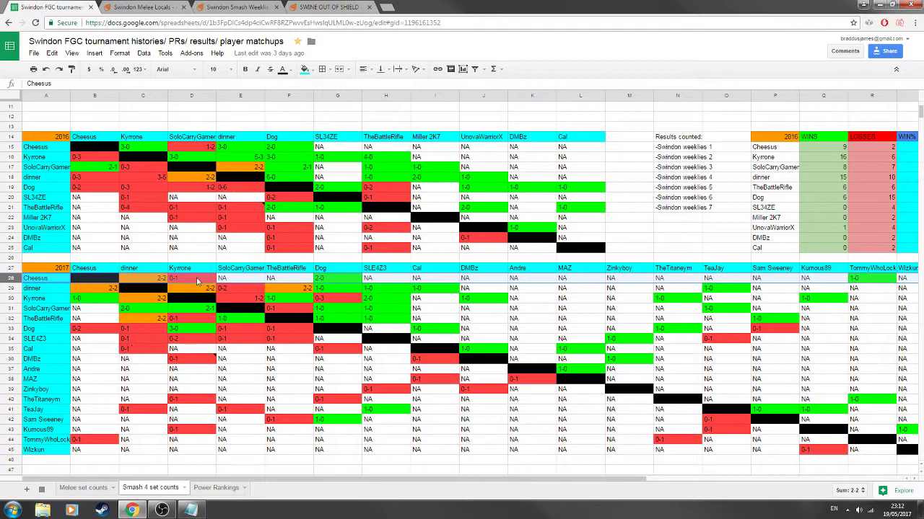
left_click(79, 488)
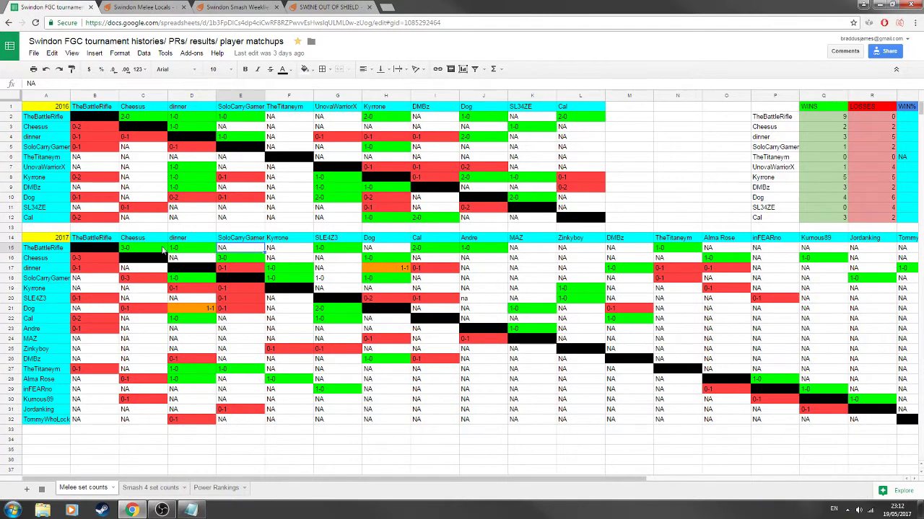
left_click(7, 248)
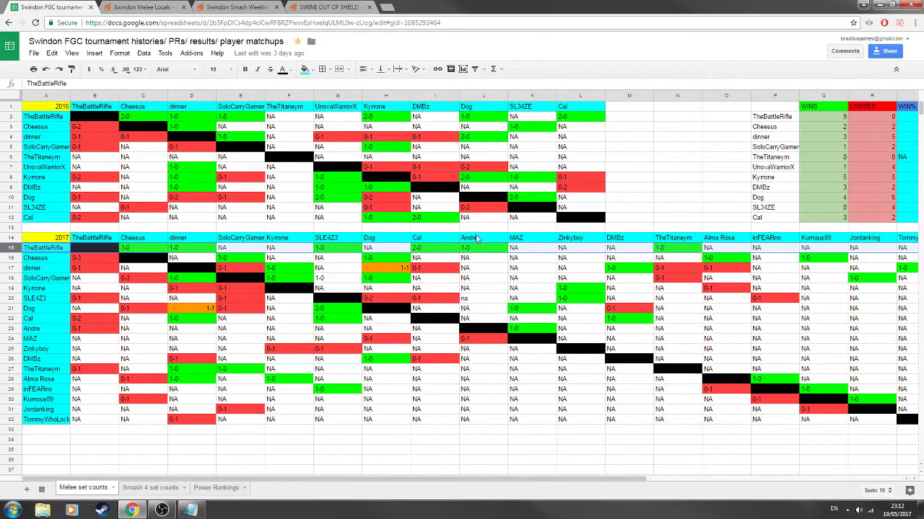
left_click(147, 488)
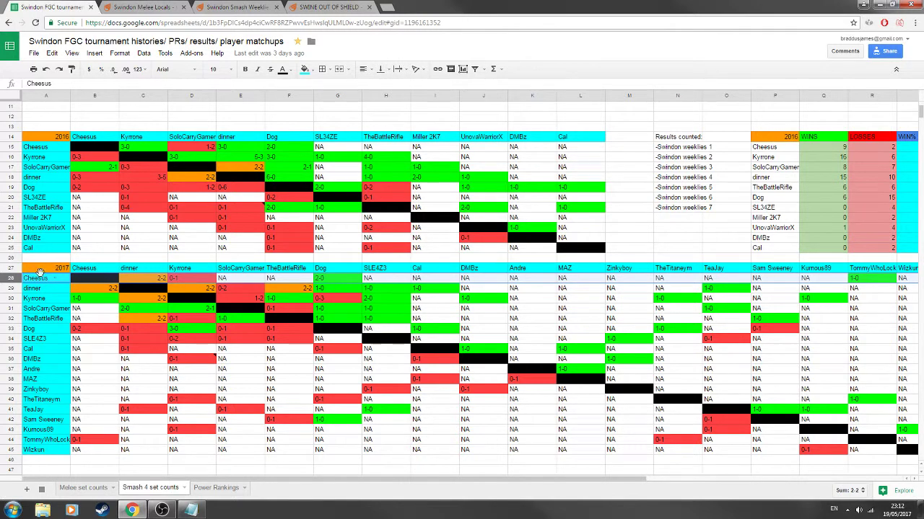
left_click(11, 298)
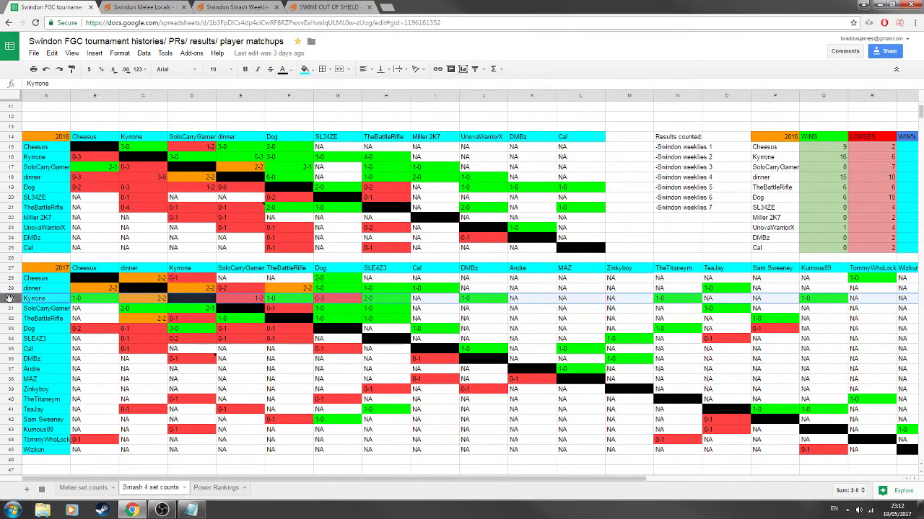
left_click(11, 278)
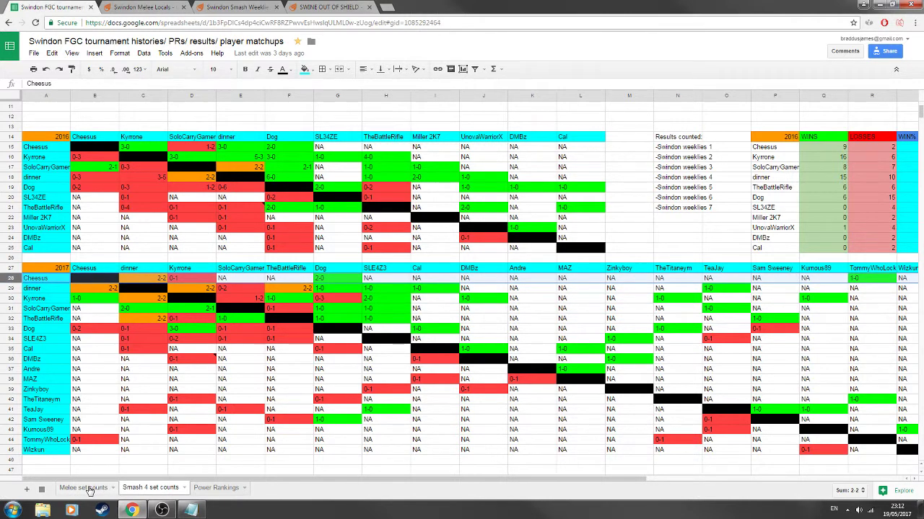
left_click(87, 488)
- Enter 'TheBattleRifle' after '1 - ' in the Notepad ranking draft and return to Chrome
left_click(38, 260)
left_click(190, 511)
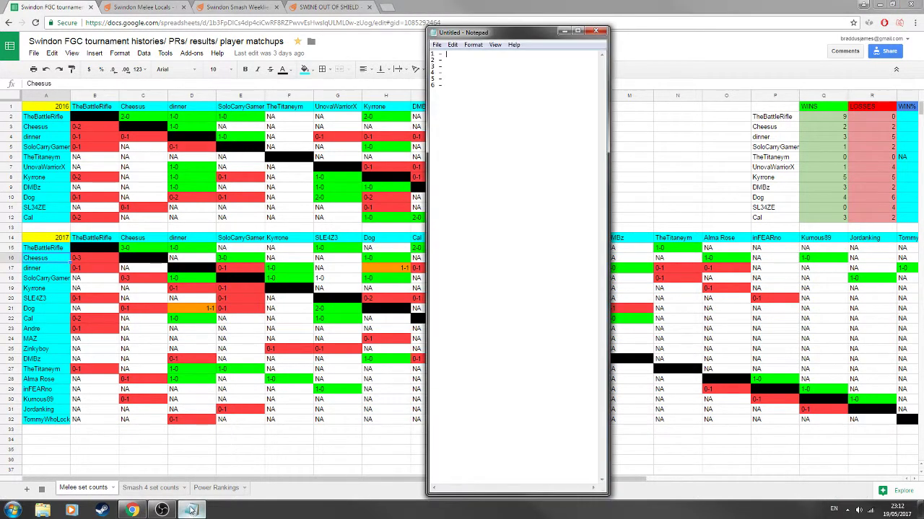
key("Caps_Lock")
type("The")
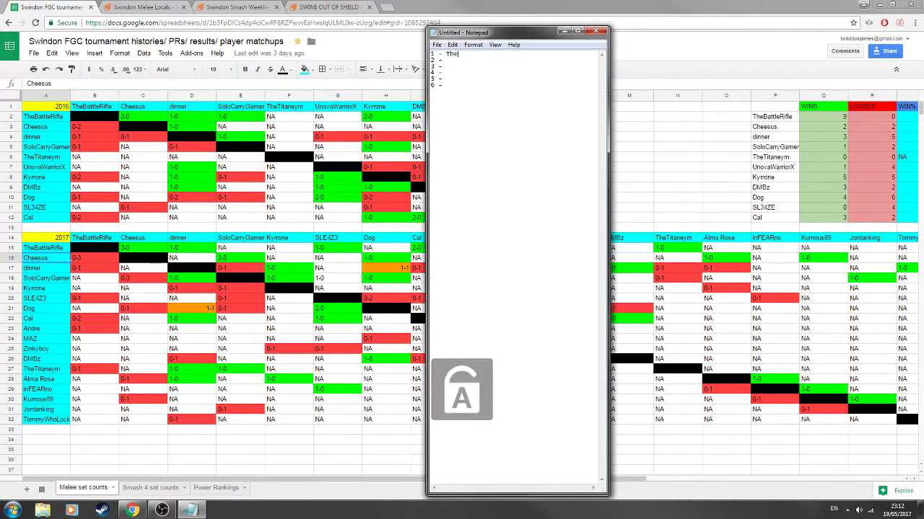
type("B")
key("Caps_Lock")
type("attle")
key("Caps_Lock")
type("R")
key("Caps_Lock")
type("ifle")
left_click(540, 5)
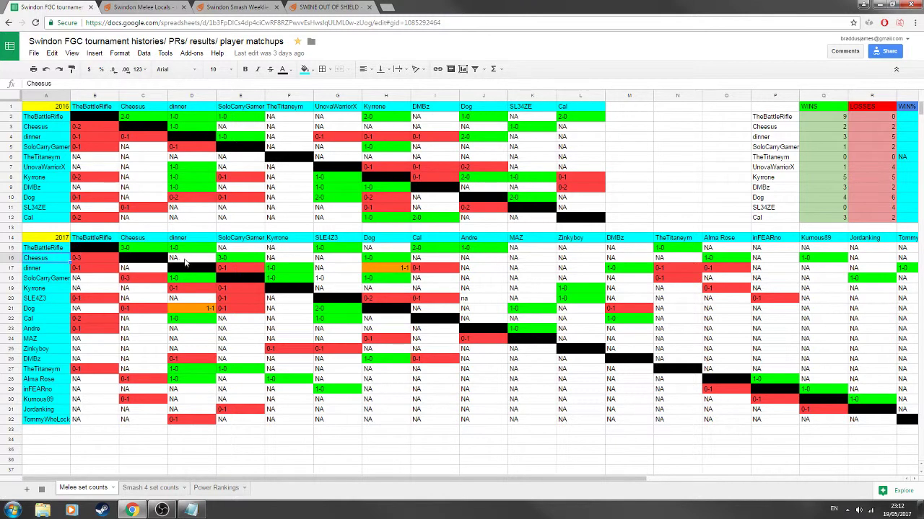
left_click(441, 261)
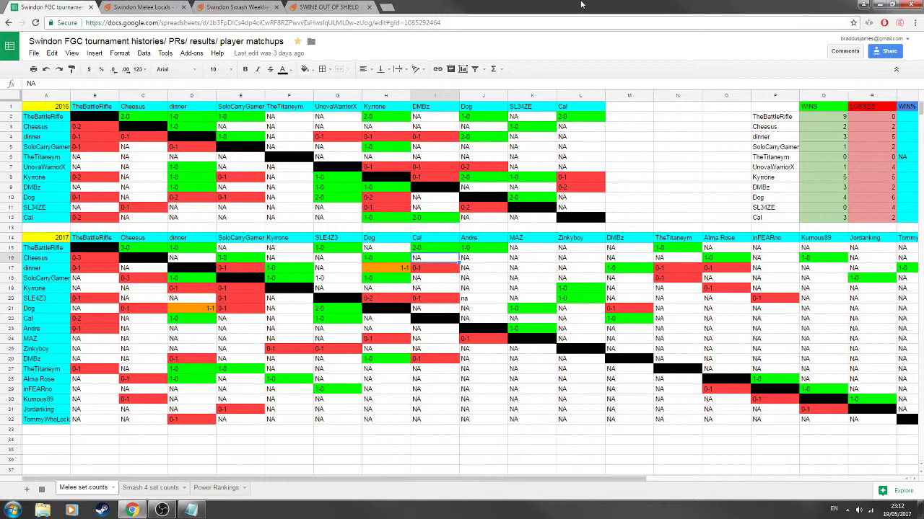
left_click(39, 259)
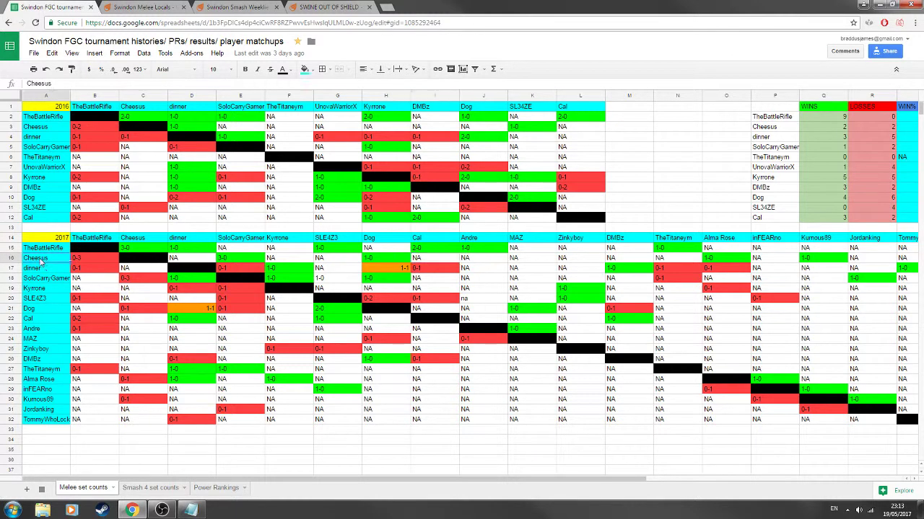
left_click(9, 319)
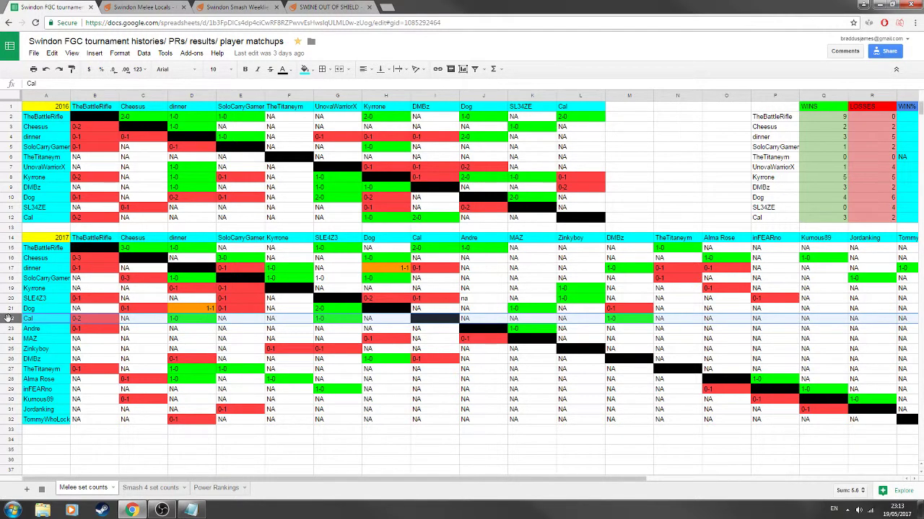
left_click(11, 258)
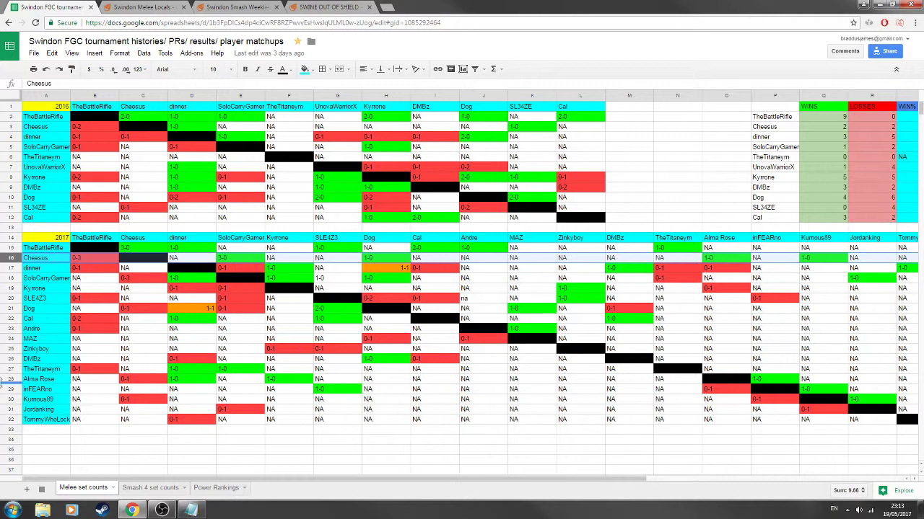
left_click(16, 319)
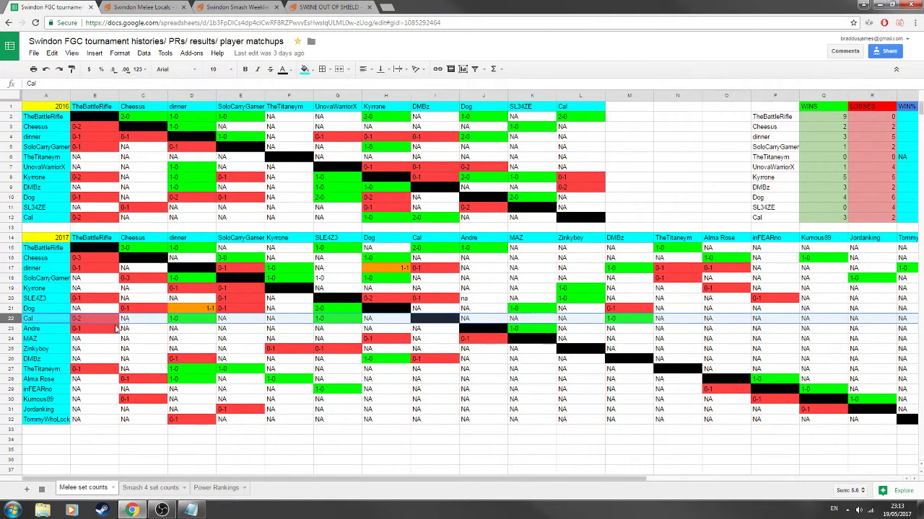
left_click(10, 259)
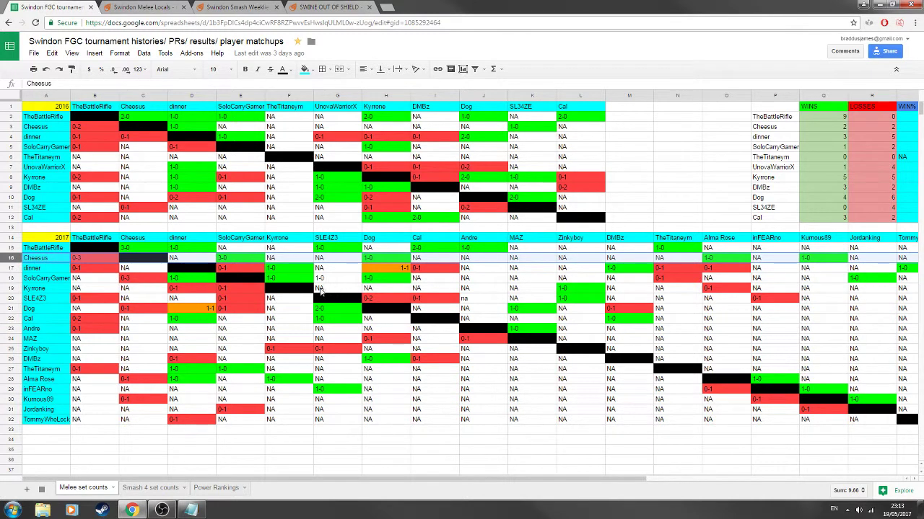
left_click(431, 257)
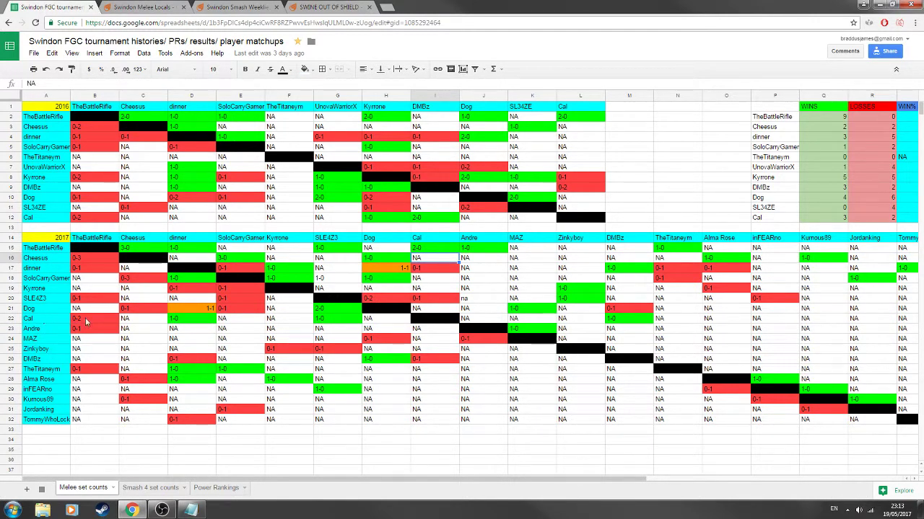
left_click(134, 322)
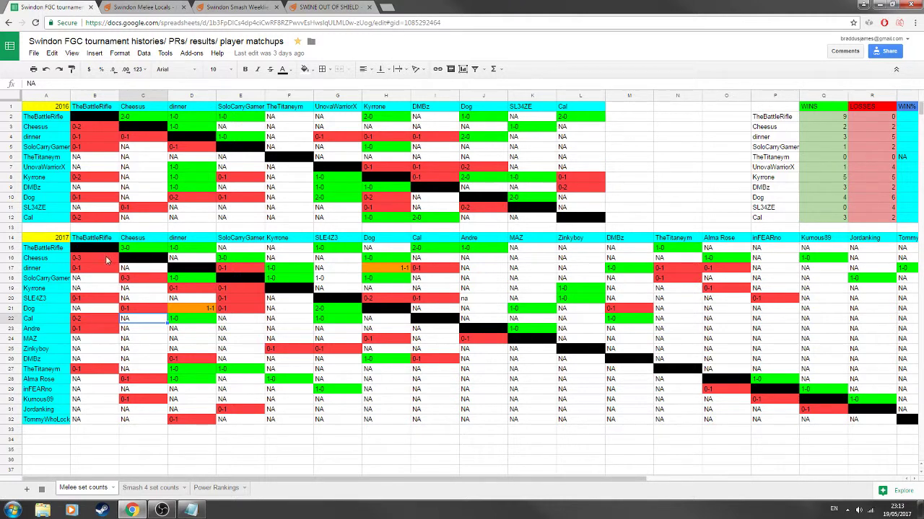
left_click(86, 219)
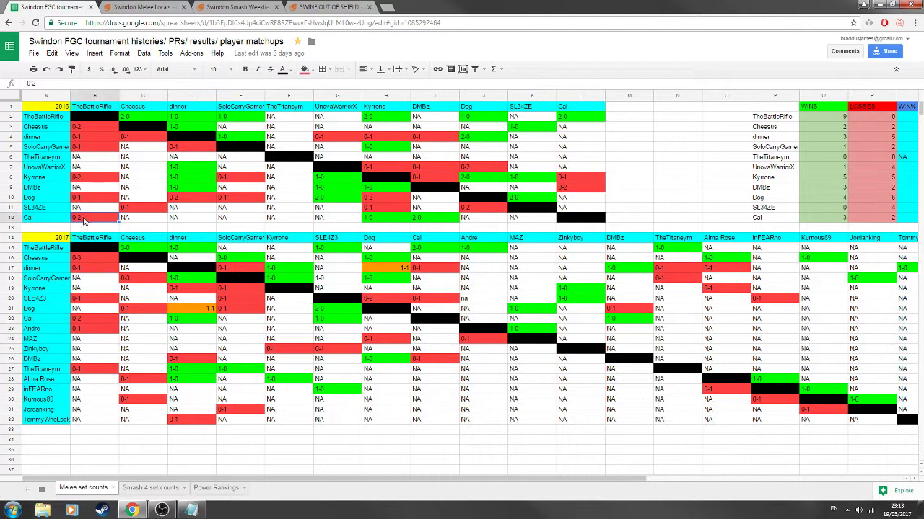
left_click(12, 219)
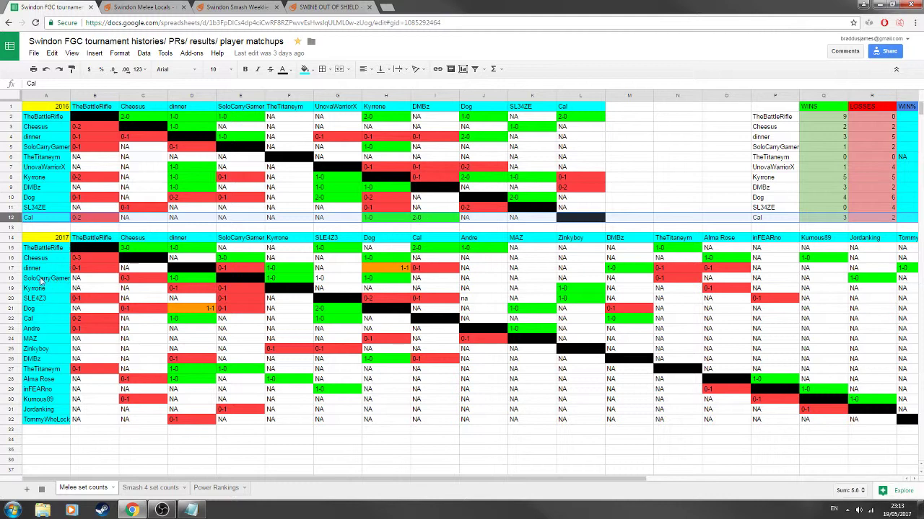
left_click(230, 6)
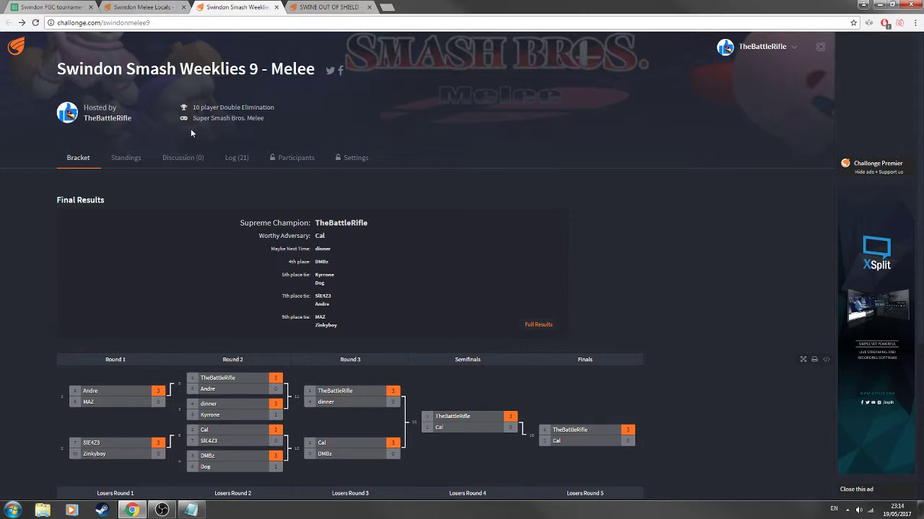
left_click(45, 6)
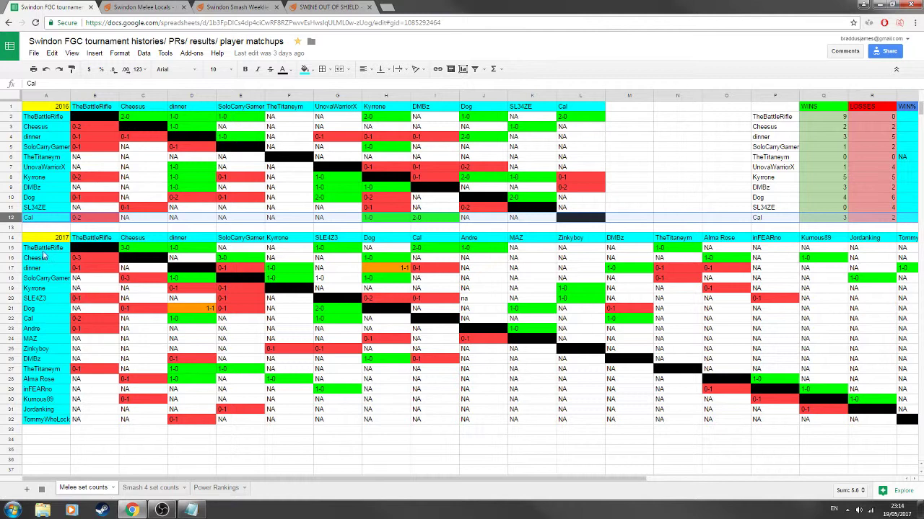
- Select Cheesus's and Cal's 2017 rows, check Cheesus's 3-0 over SoloCarryGamer, then view the Melee Locals bracket
left_click(10, 258)
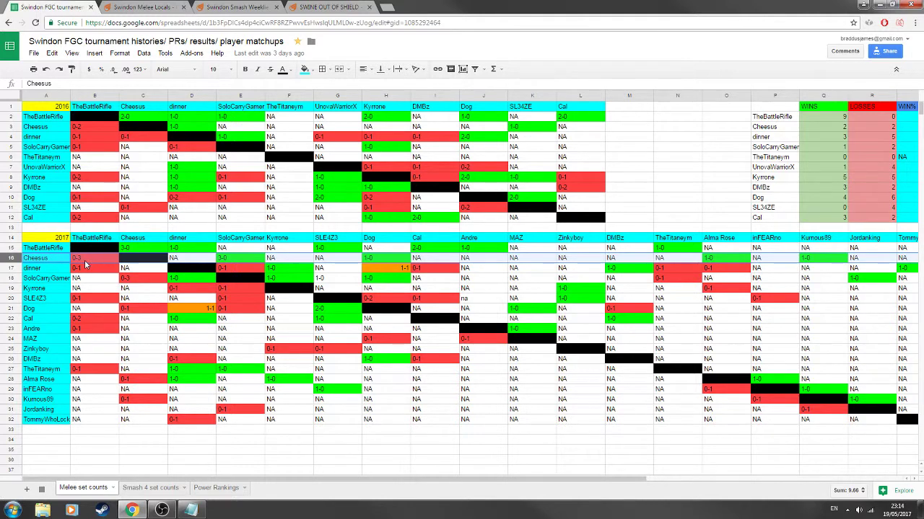
left_click(10, 318)
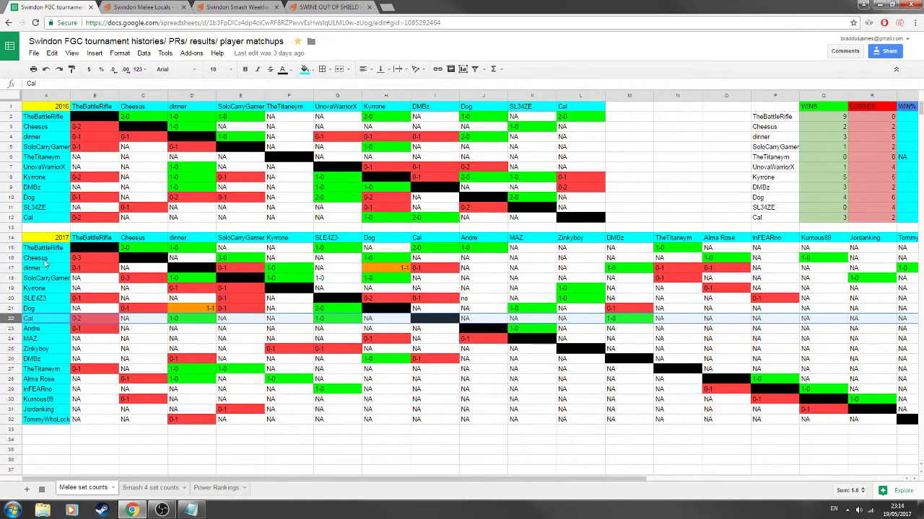
left_click(11, 258)
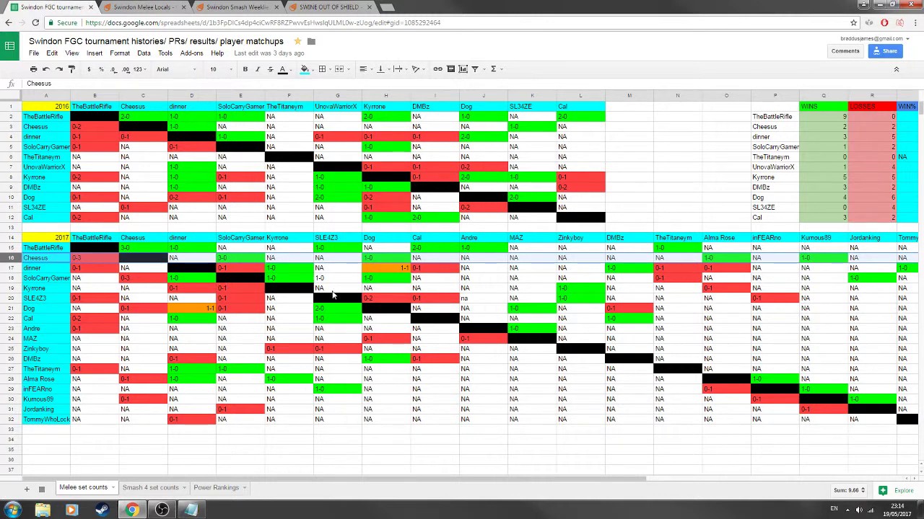
left_click(231, 260)
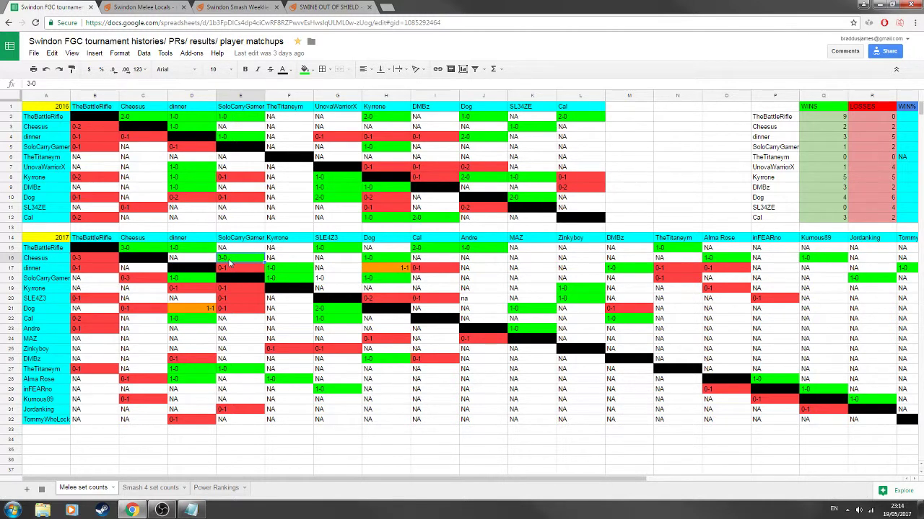
left_click(140, 7)
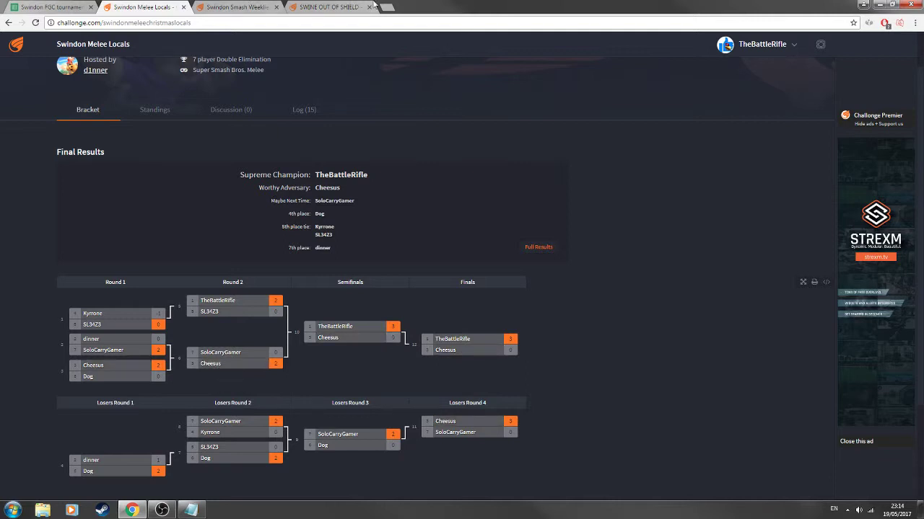
- Look over the SWINE OUT OF SHIELD bracket, then go back to the set-count sheet
left_click(346, 6)
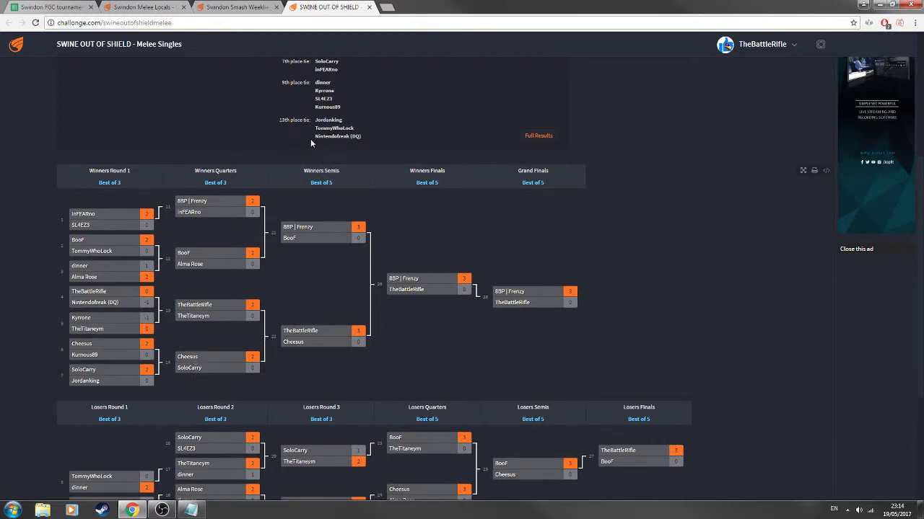
left_click(46, 6)
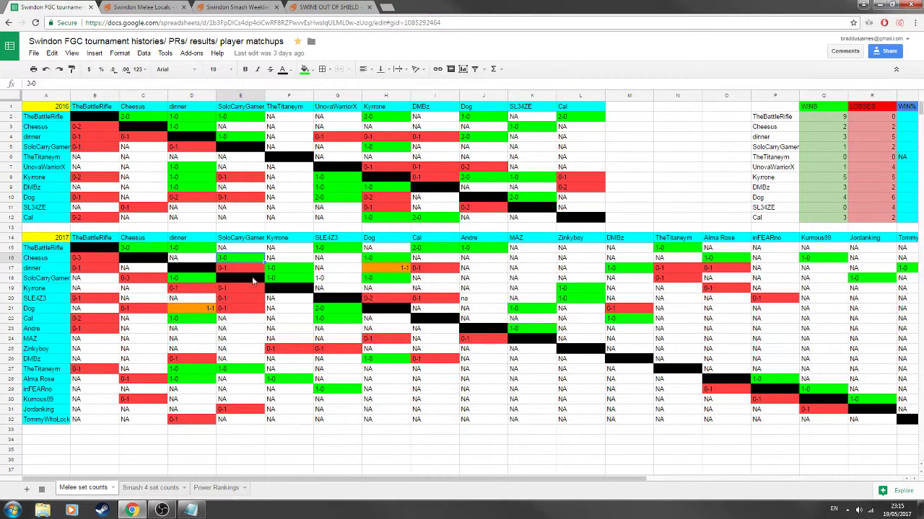
- Check Cheesus's 2017 results: 1-0 vs Dog and Alma Rose, 3-0 vs SoloCarryGamer
left_click(395, 261)
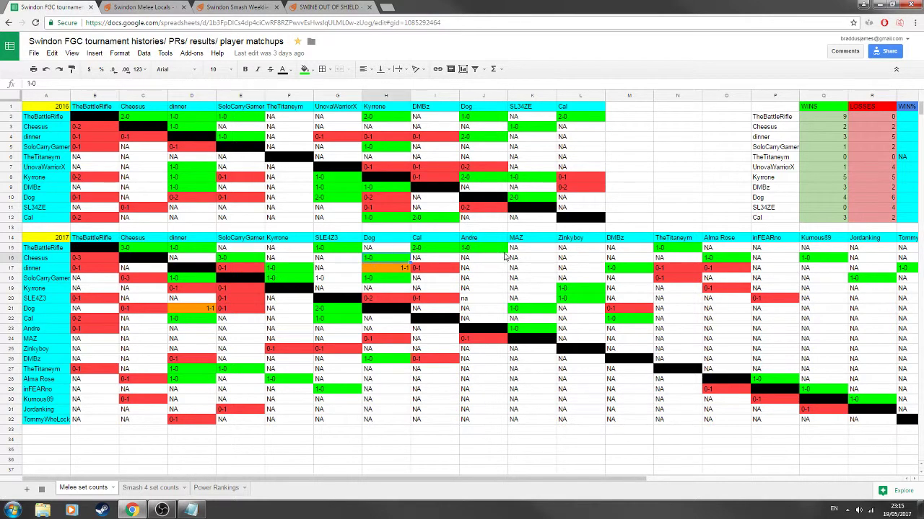
left_click(713, 261)
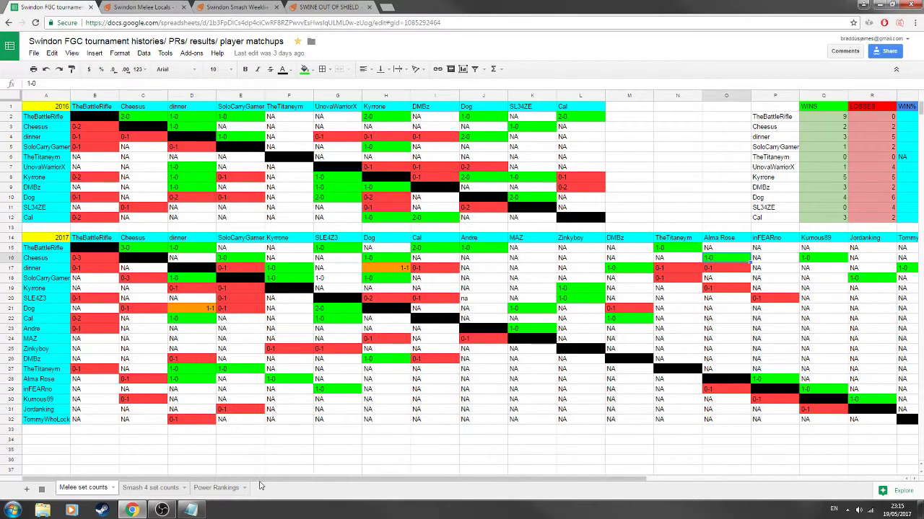
left_click_drag(257, 483, 365, 460)
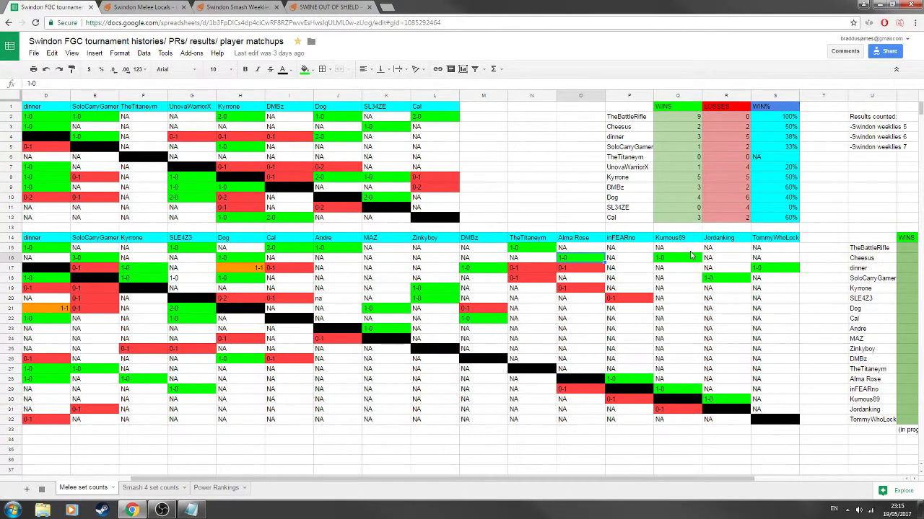
left_click_drag(315, 482, 180, 467)
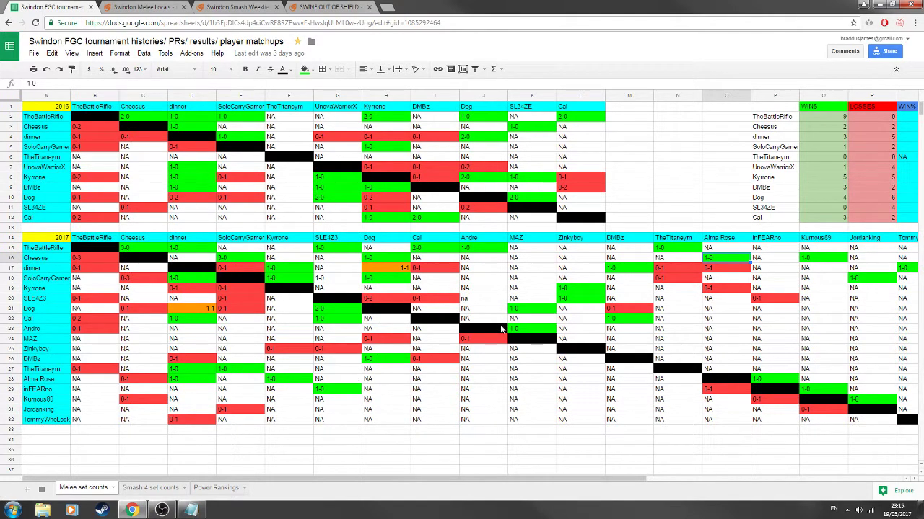
left_click(372, 254)
left_click(243, 258)
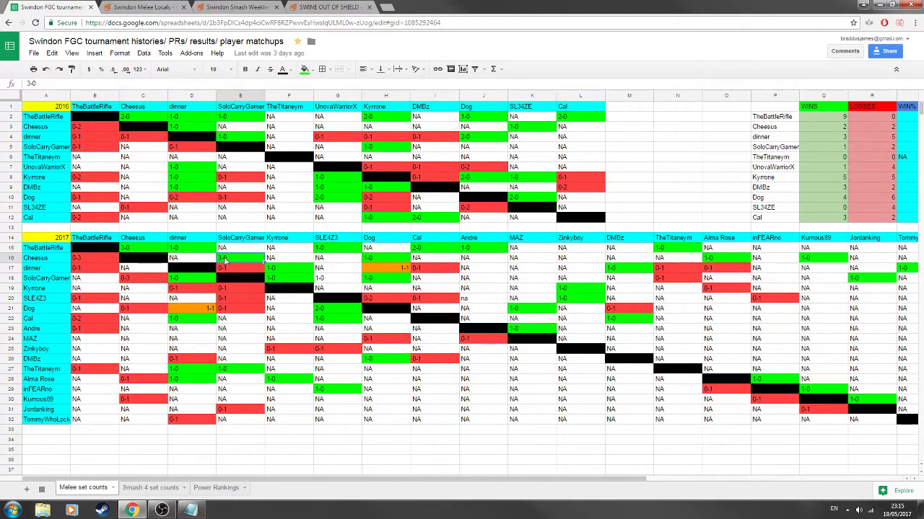
- Review Cal's 2017 row, with 1-0 wins over SLE4Z3 and DMBz, then reselect Cheesus's row
left_click(10, 319)
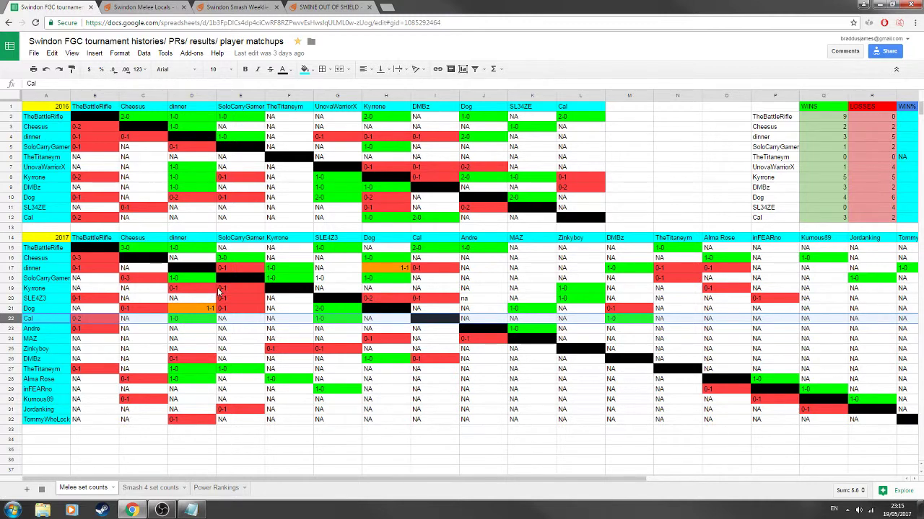
left_click(316, 320)
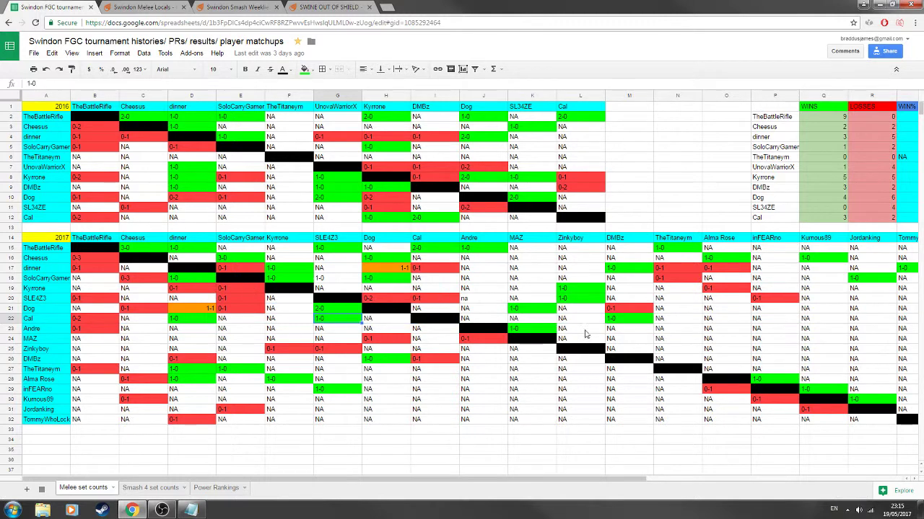
left_click(622, 321)
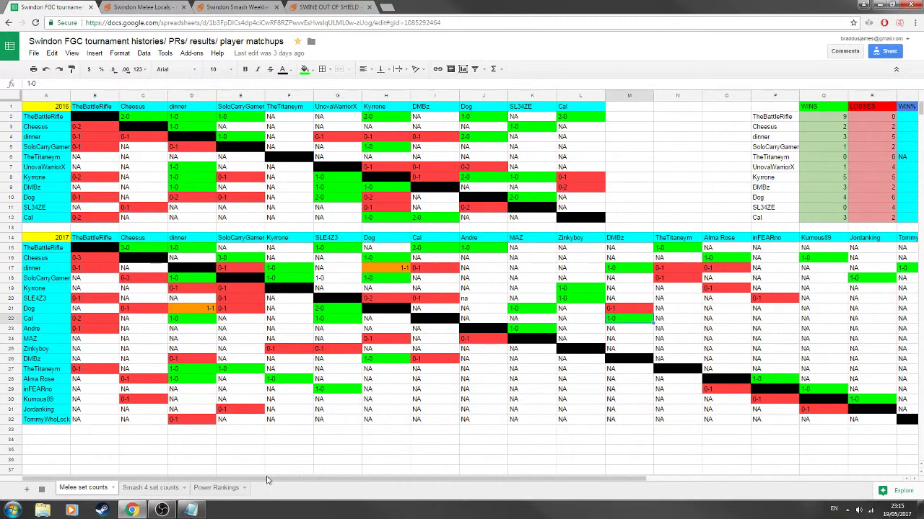
left_click_drag(271, 480, 217, 472)
left_click(13, 320)
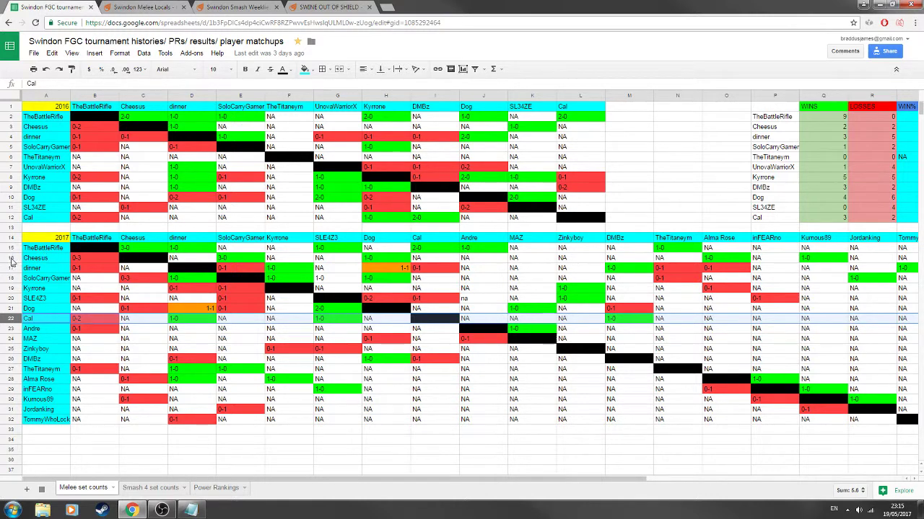
left_click(11, 257)
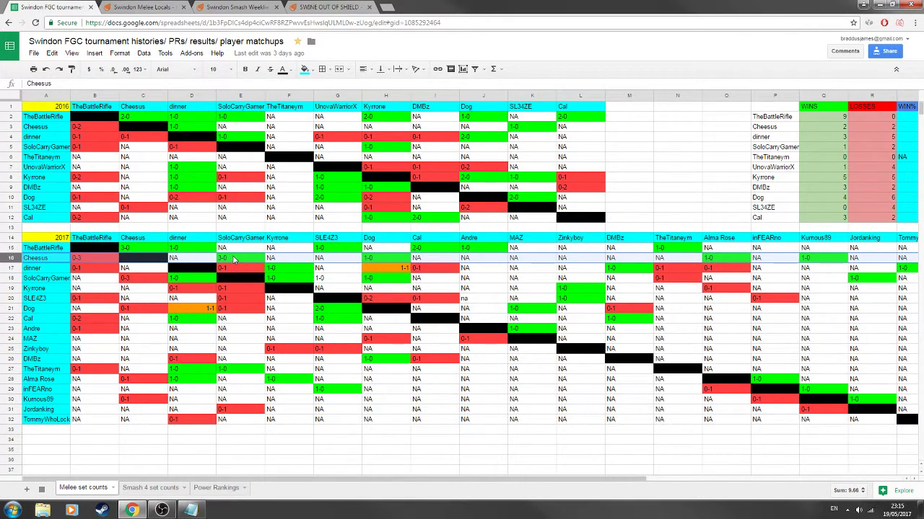
left_click(190, 511)
- Enter Cheesus on line 2 and Cal on line 3 of the ranking draft
key("Caps_Lock")
type("Cheesus")
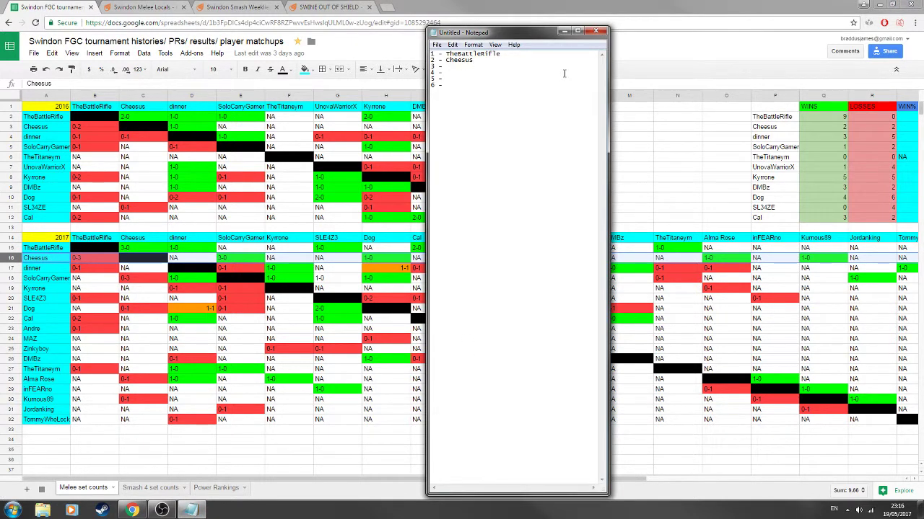
key("Caps_Lock")
type("Cal")
left_click(562, 31)
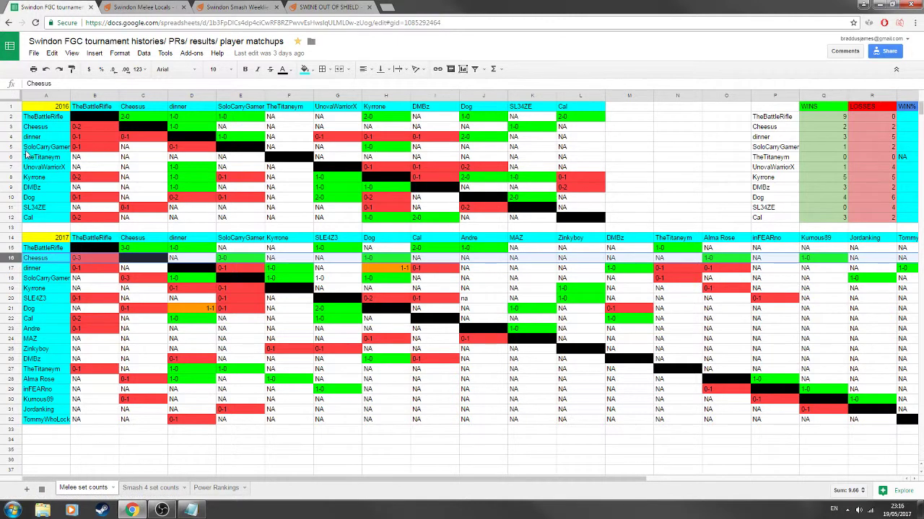
- Select dinner's 2017 row, then switch to the Swindon Melee Locals bracket
left_click(12, 268)
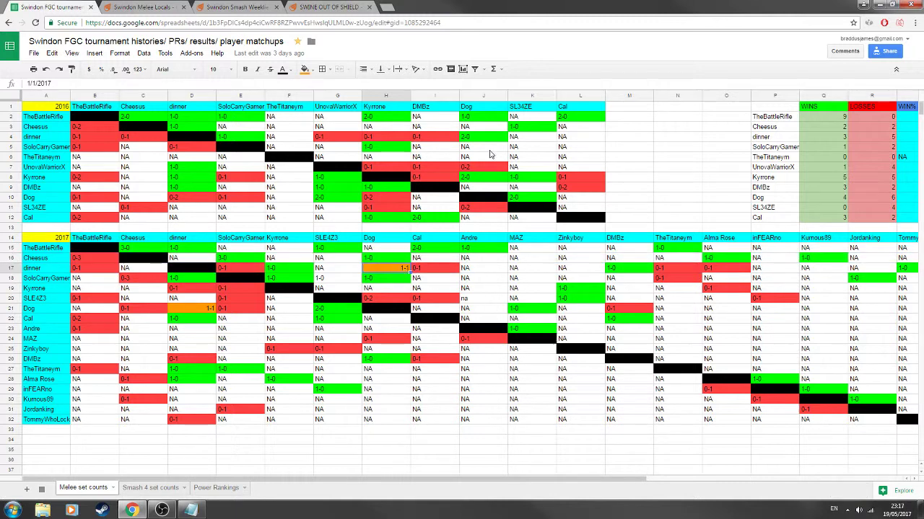
left_click(174, 4)
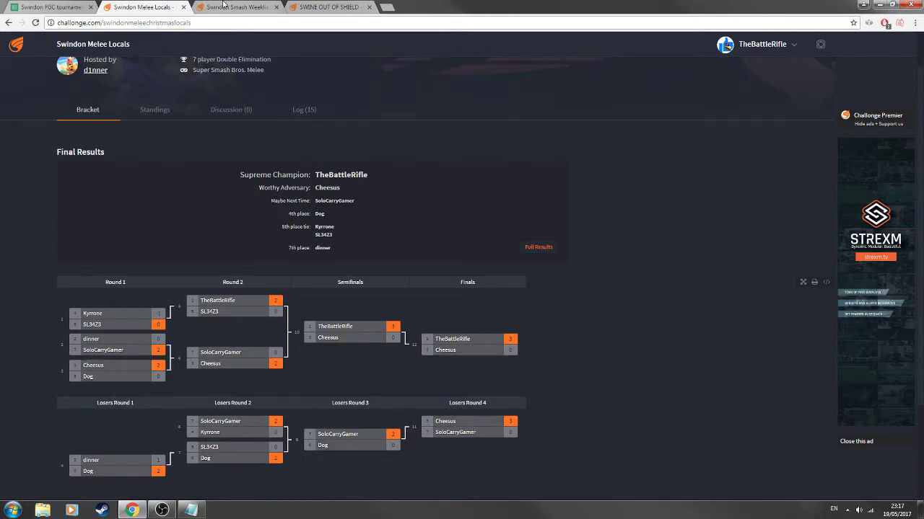
- Look for dinner in the Swindon Smash Weeklies 9 and Melee Locals brackets, then return to Sheets
key("ctrl+Tab")
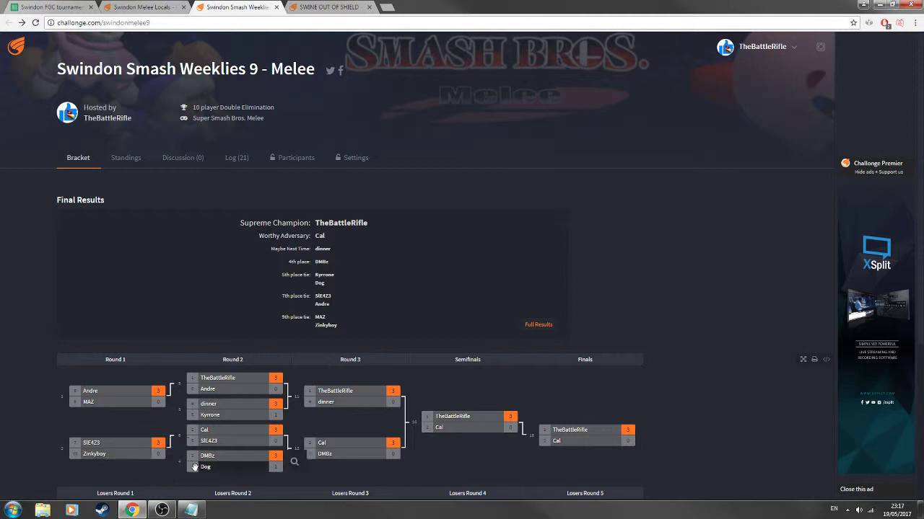
scroll(217, 466, "down", 2)
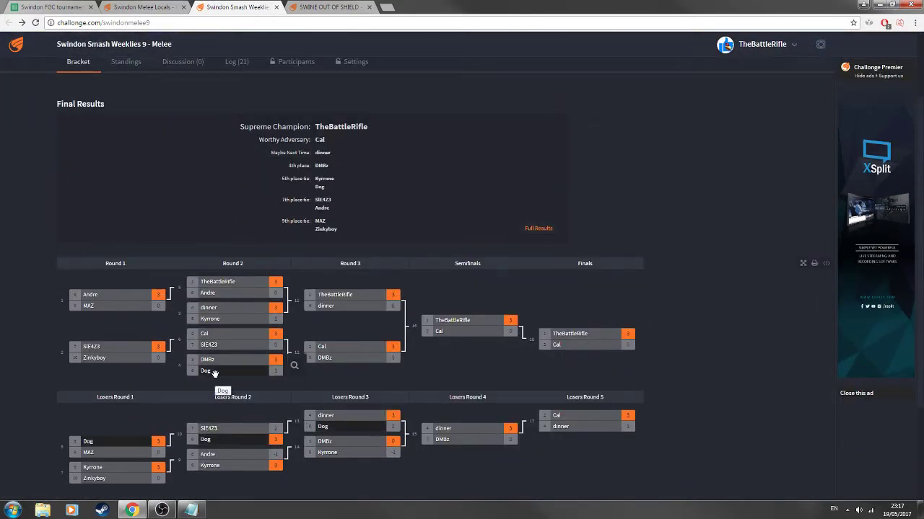
left_click(121, 7)
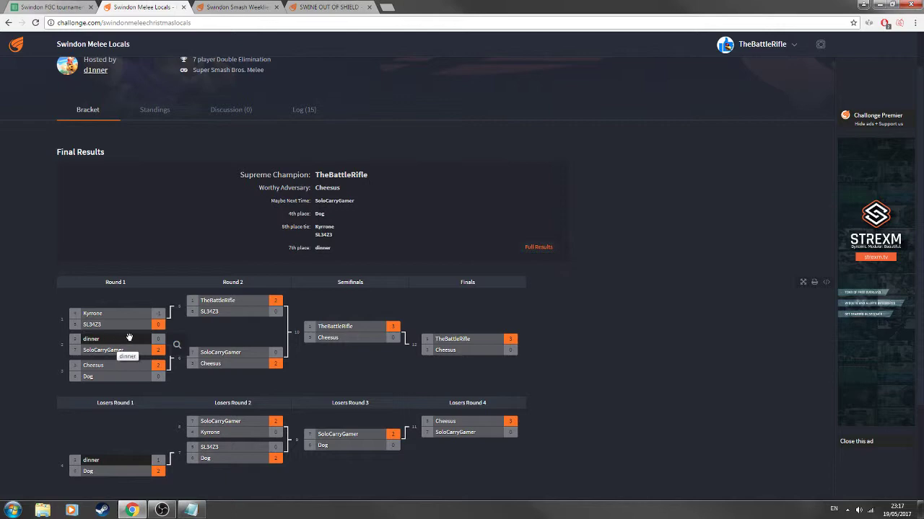
left_click(48, 6)
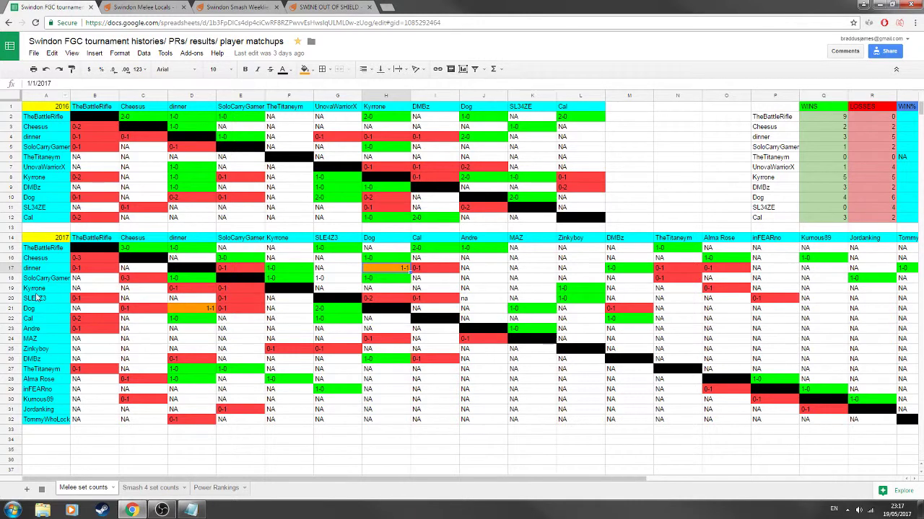
left_click(13, 269)
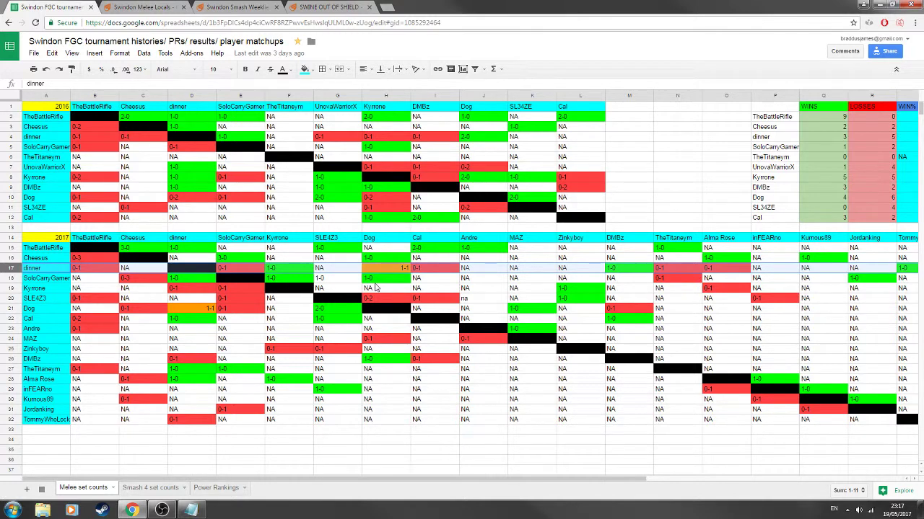
left_click(710, 260)
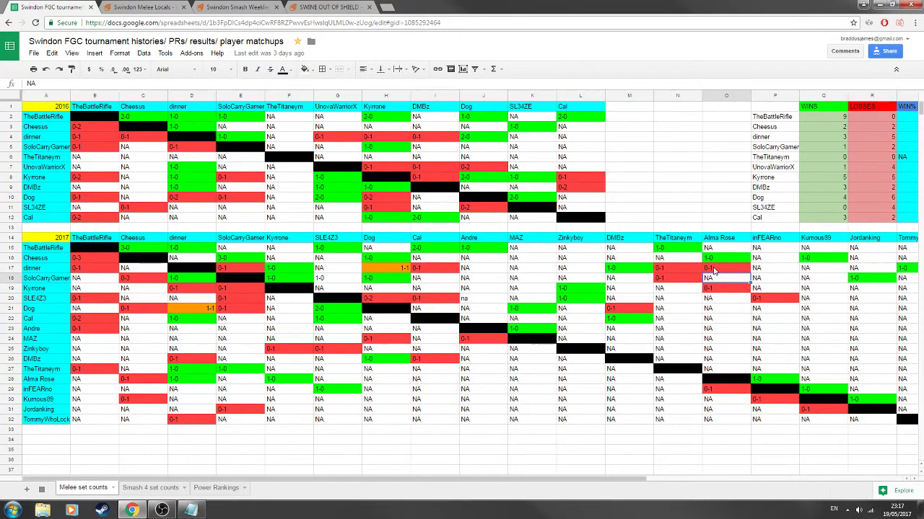
left_click(693, 271)
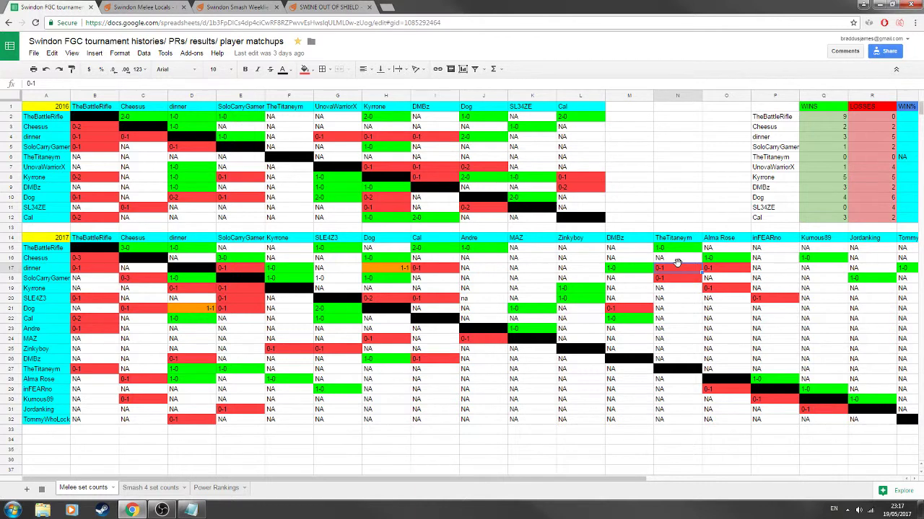
left_click(629, 273)
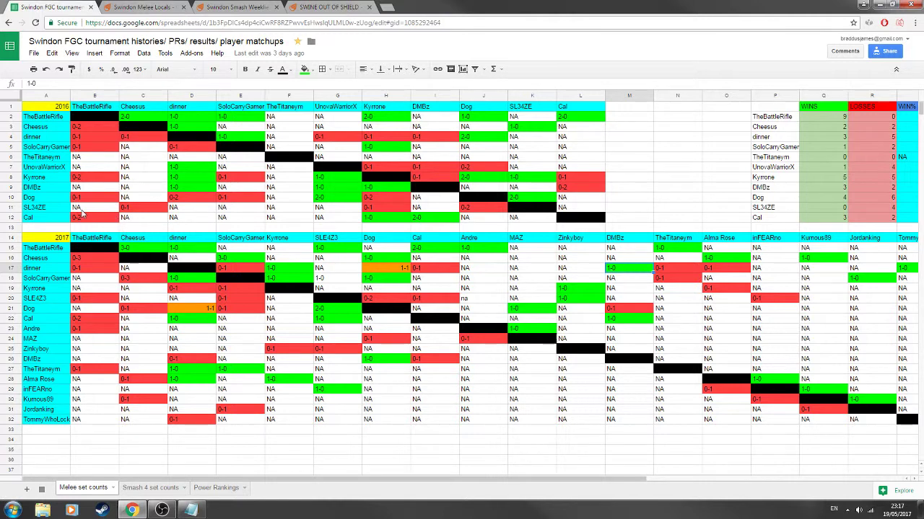
left_click(194, 190)
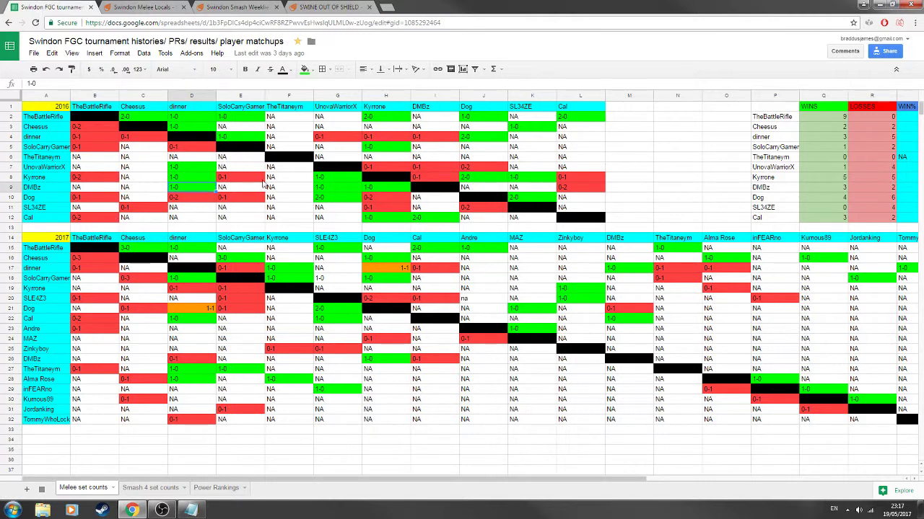
left_click(568, 190)
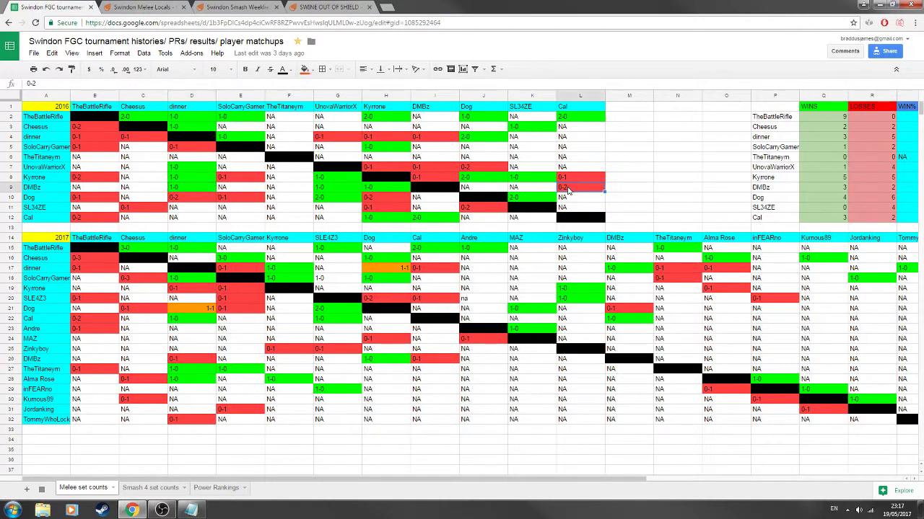
left_click(384, 190)
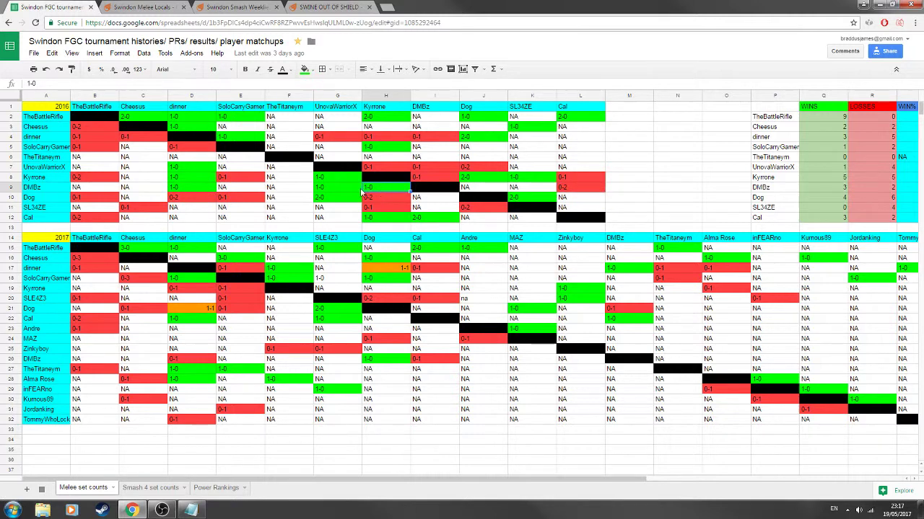
left_click(353, 193)
left_click(389, 191)
left_click(205, 187)
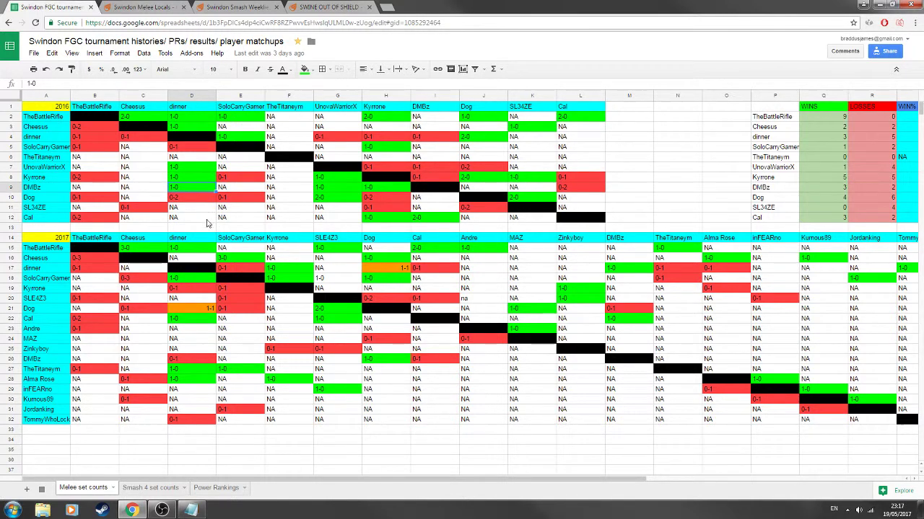
left_click(13, 271)
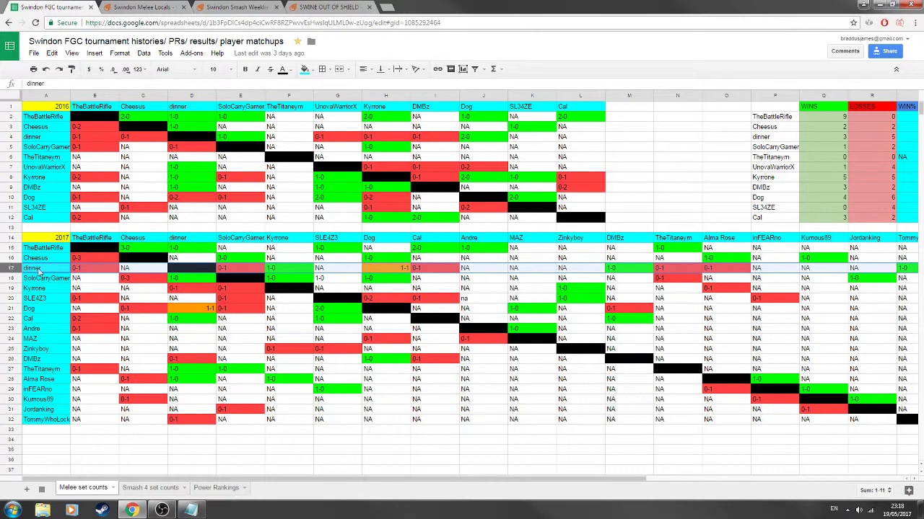
left_click(605, 268)
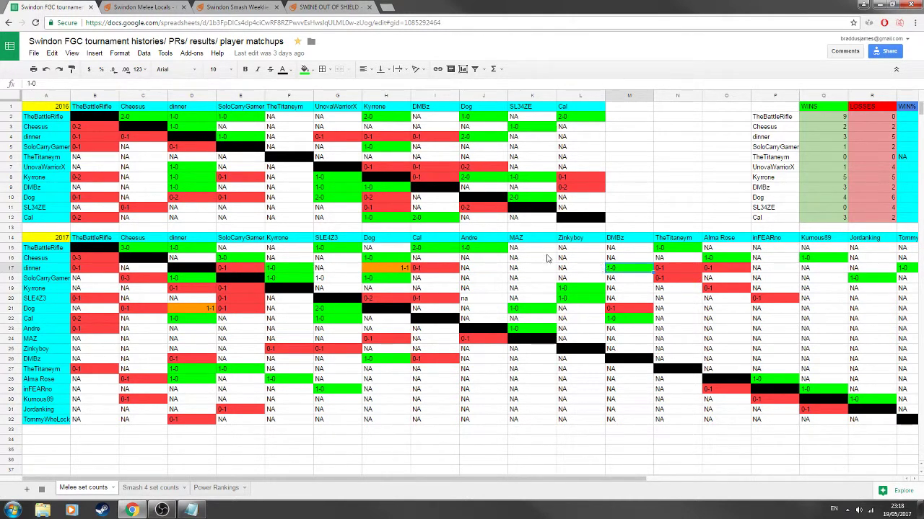
left_click(249, 269)
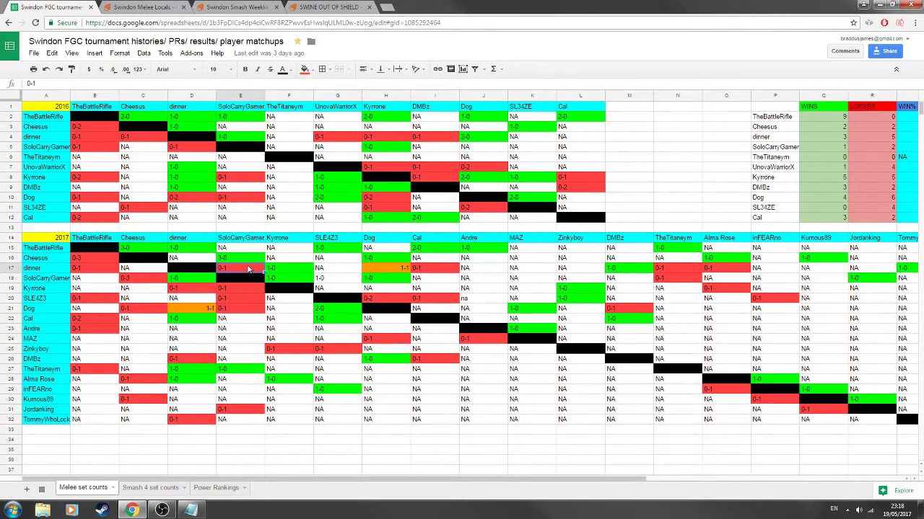
left_click(388, 269)
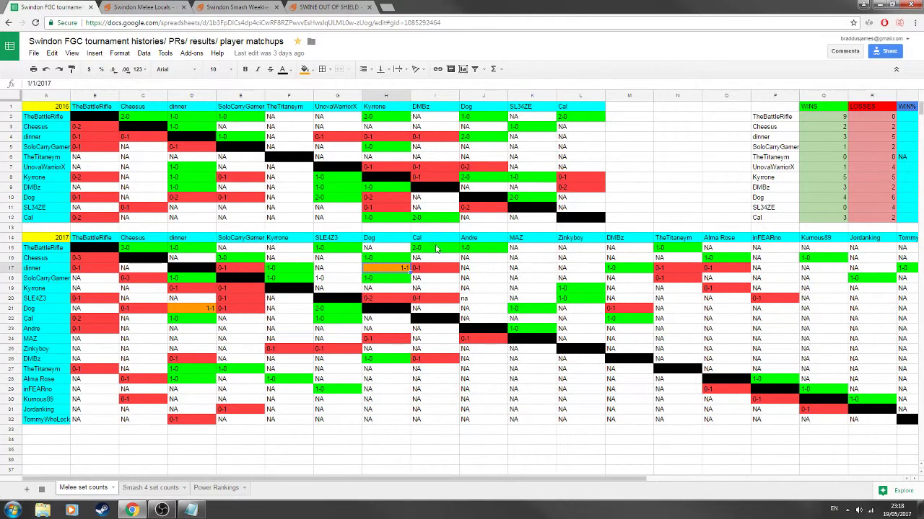
left_click(705, 269)
left_click(413, 269)
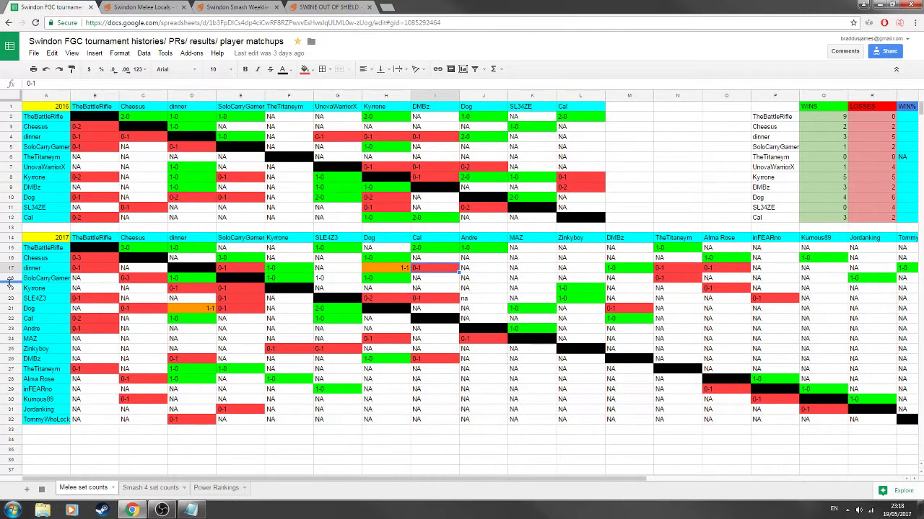
left_click(9, 368)
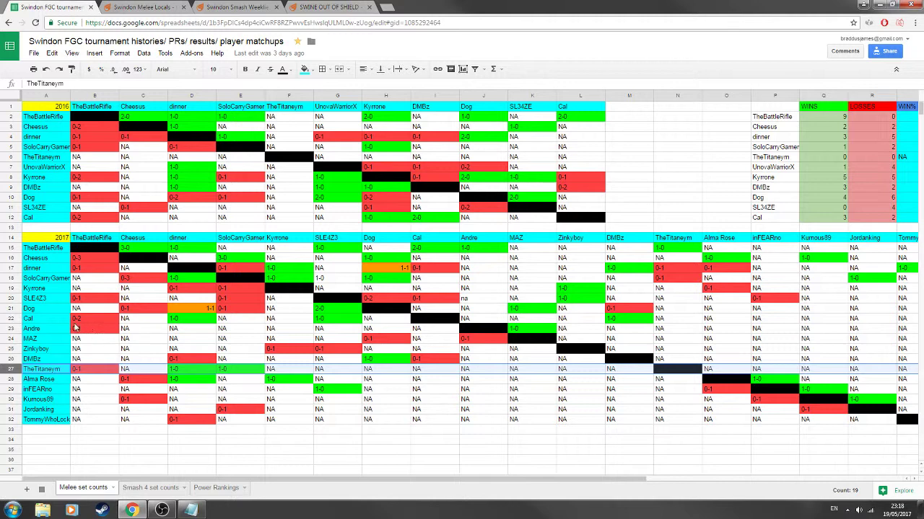
left_click(11, 378)
left_click_drag(10, 379, 10, 368)
left_click(10, 278)
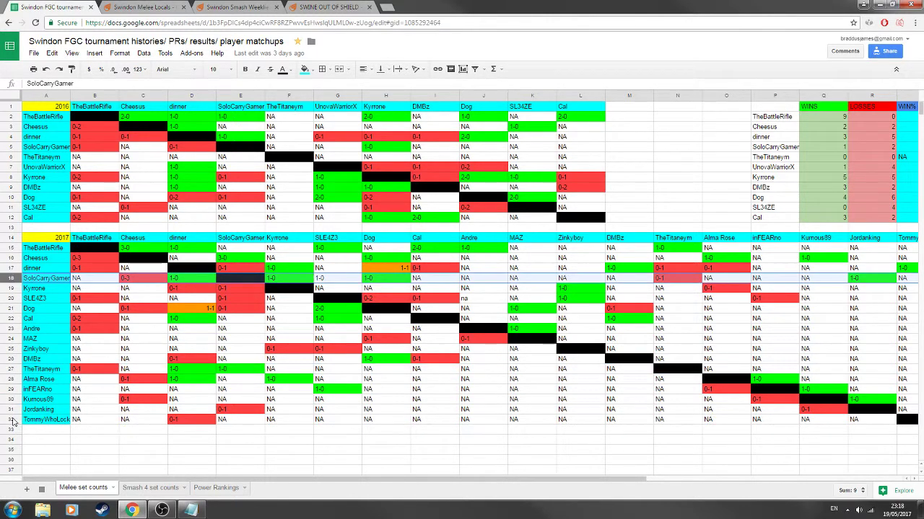
left_click(14, 368)
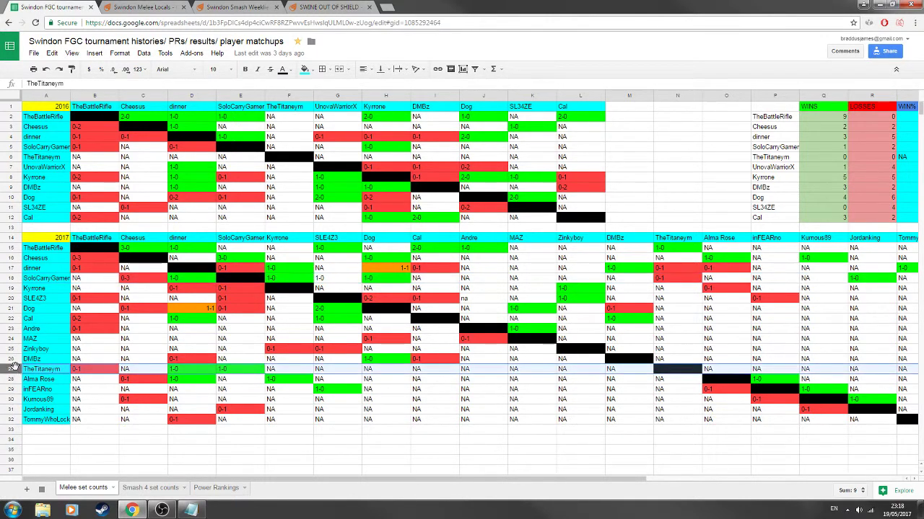
left_click(8, 278)
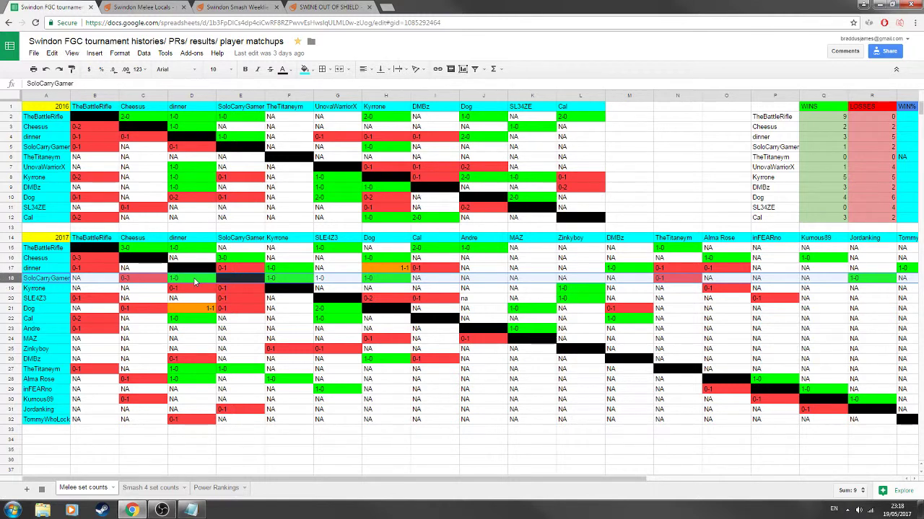
left_click(10, 368)
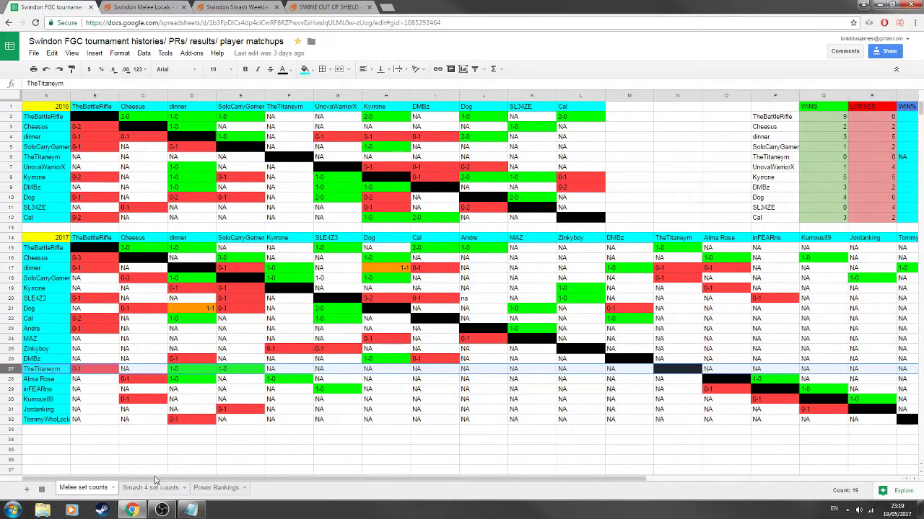
left_click_drag(154, 480, 135, 478)
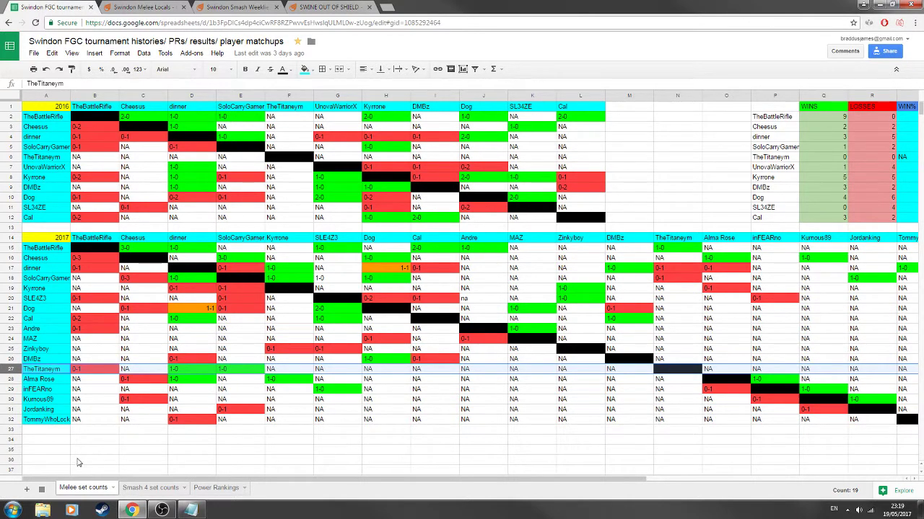
left_click(231, 371)
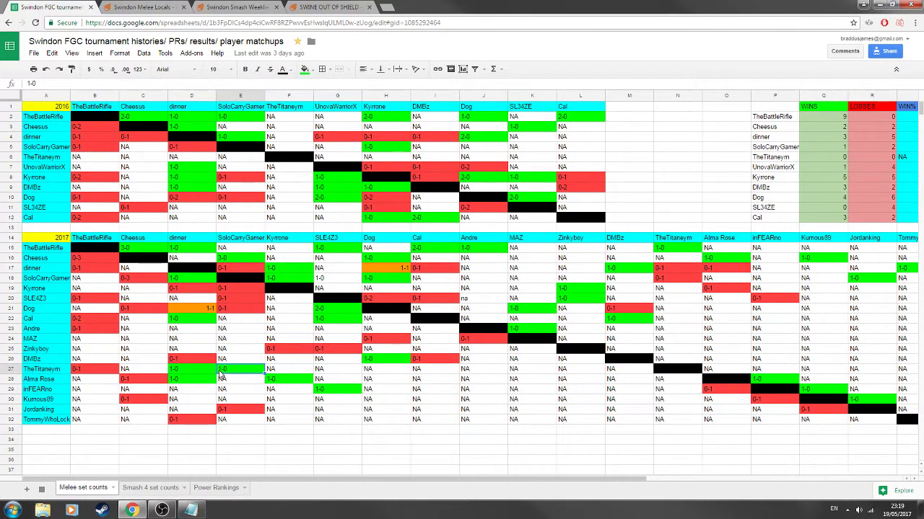
left_click(321, 6)
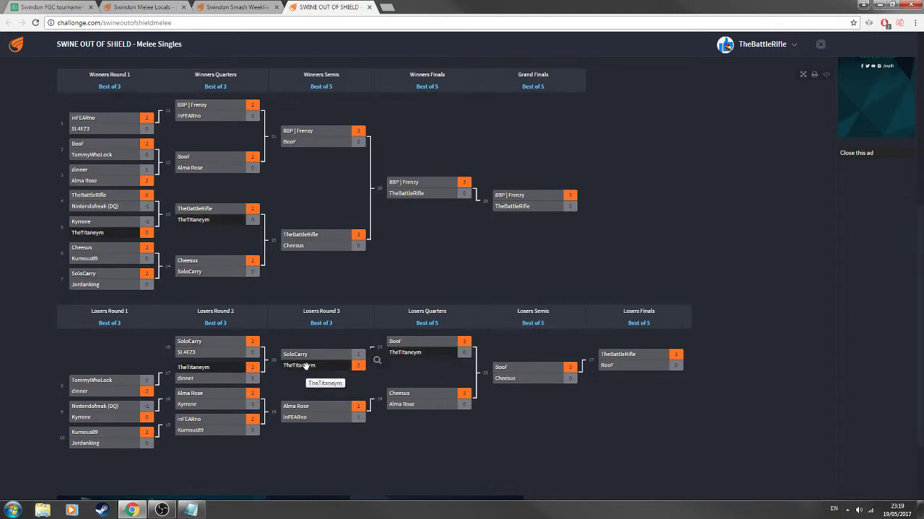
left_click(32, 6)
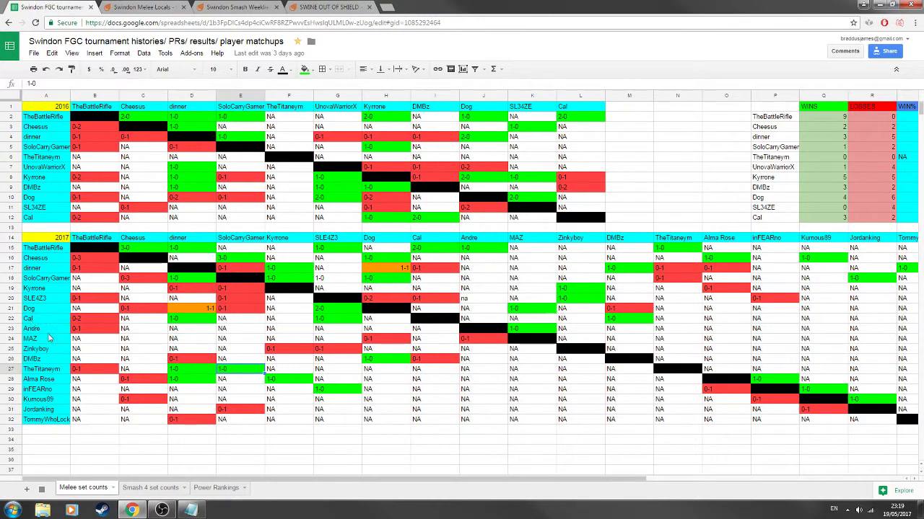
left_click(12, 380)
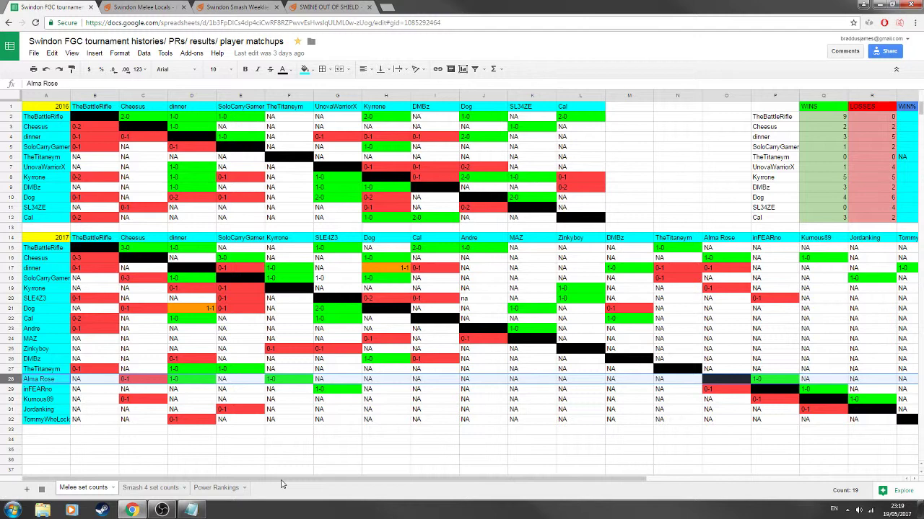
left_click_drag(282, 484, 208, 483)
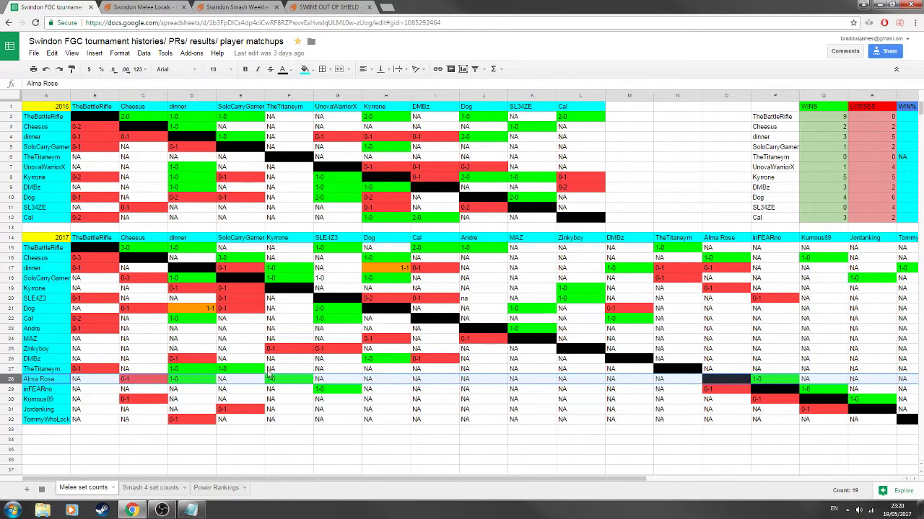
left_click(142, 7)
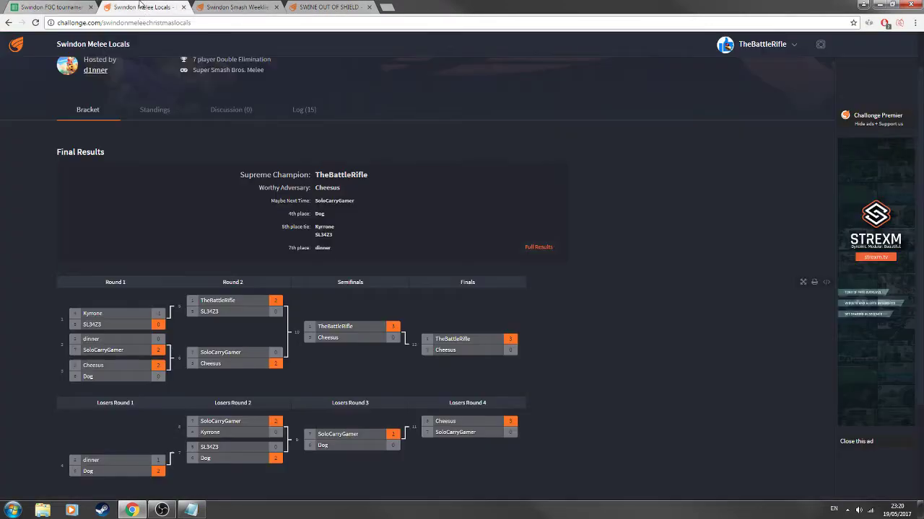
left_click(317, 7)
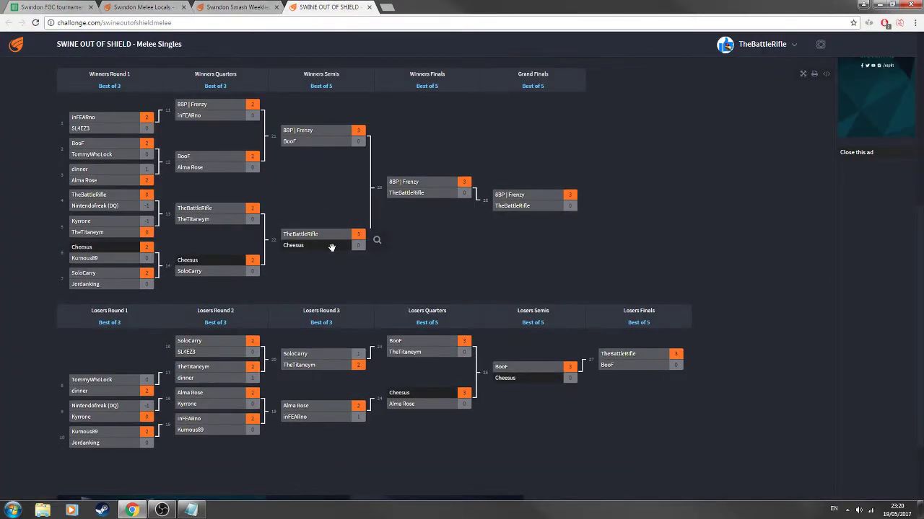
scroll(216, 325, "down", 3)
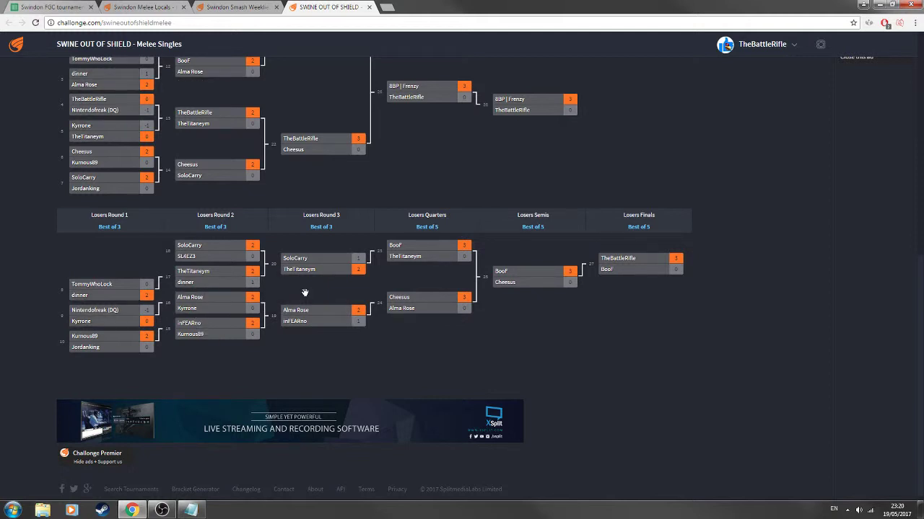
scroll(304, 292, "up", 1)
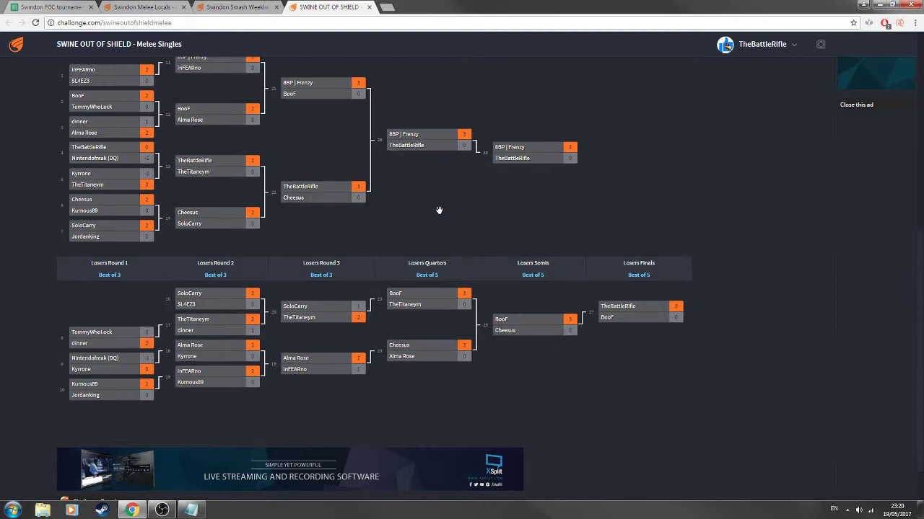
scroll(439, 211, "up", 1)
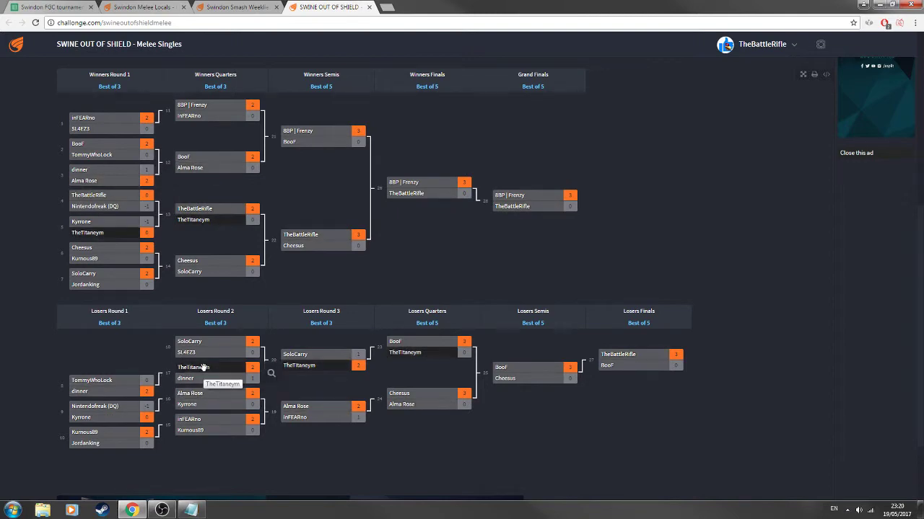
left_click(217, 6)
left_click(137, 7)
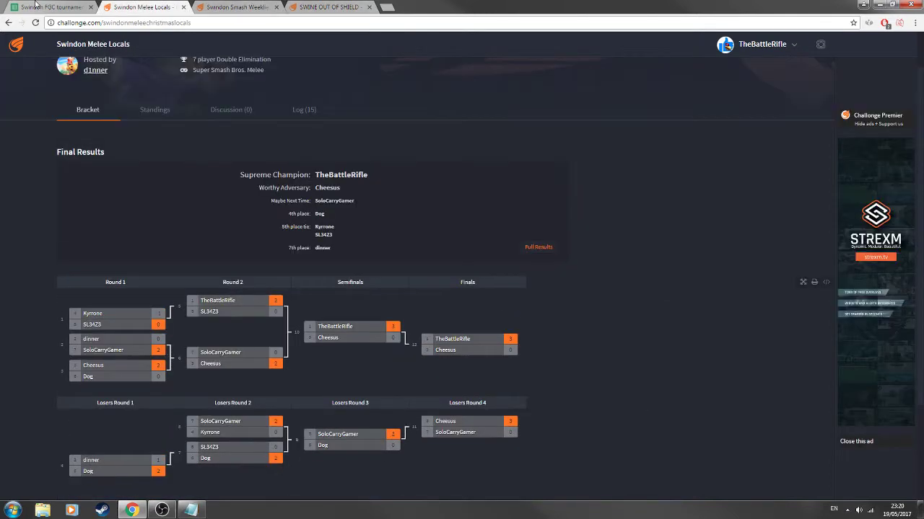
left_click(34, 6)
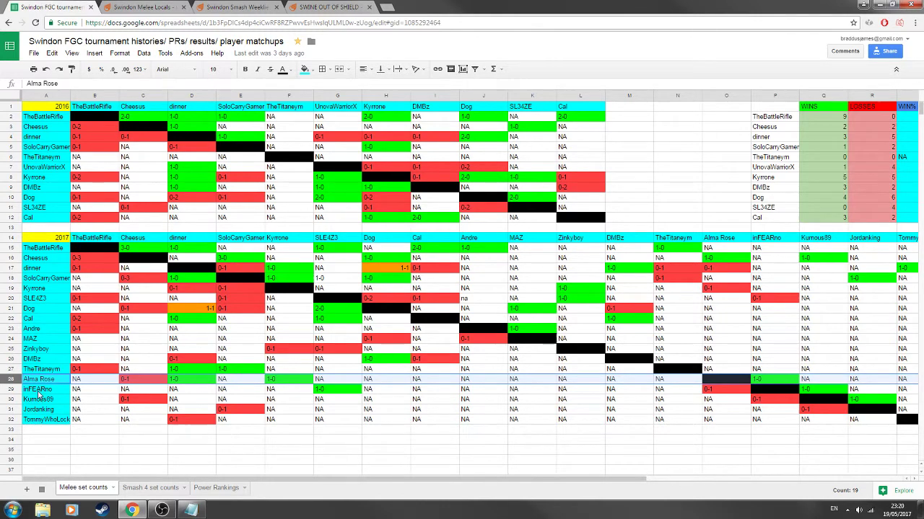
left_click(174, 383)
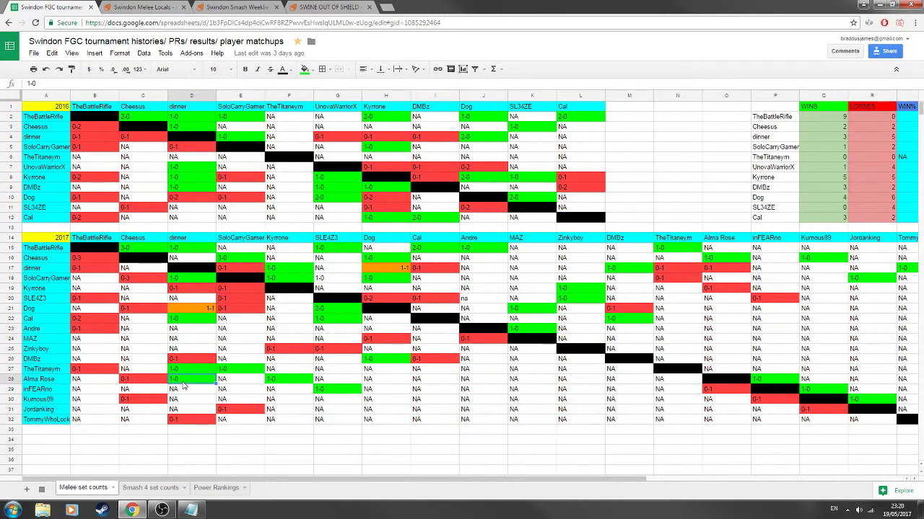
left_click(14, 380)
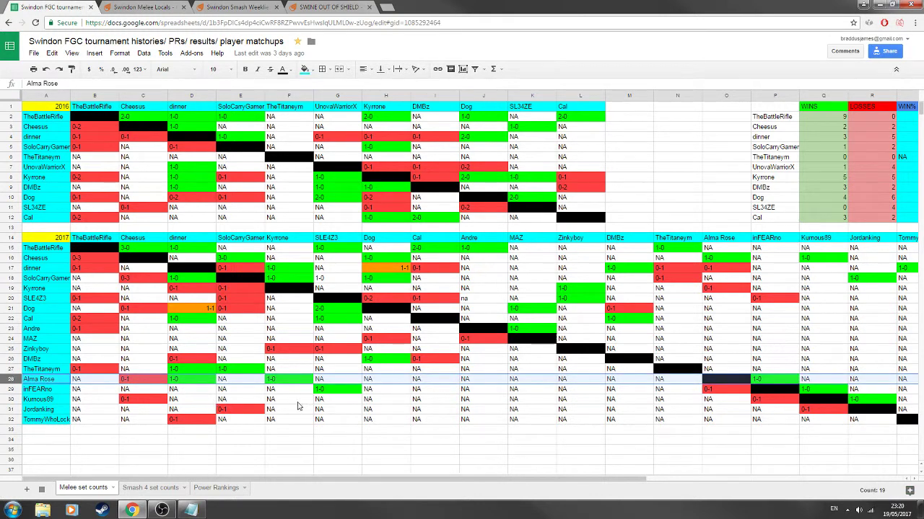
left_click(669, 381)
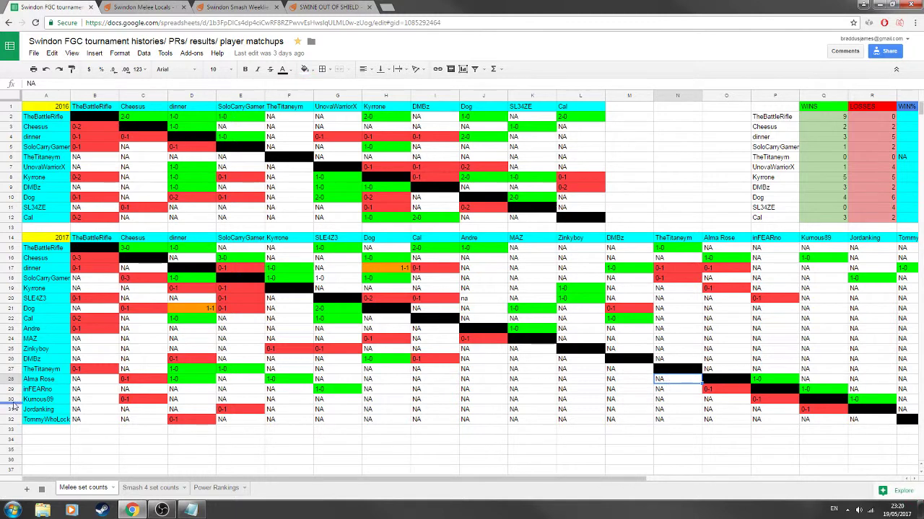
left_click(14, 368)
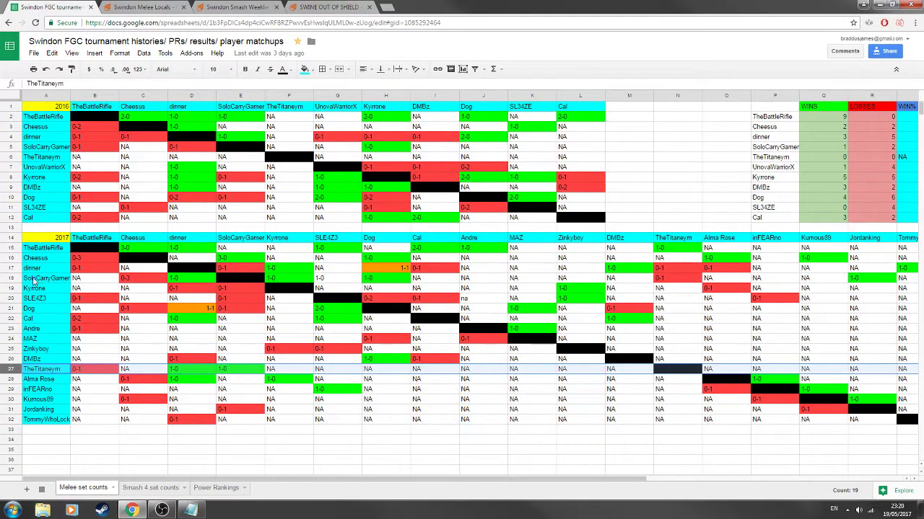
left_click(13, 281)
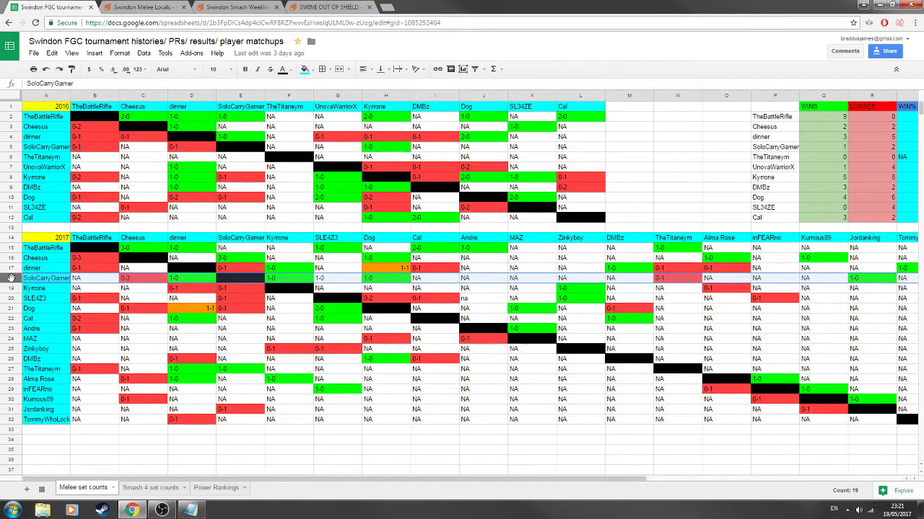
left_click(671, 279)
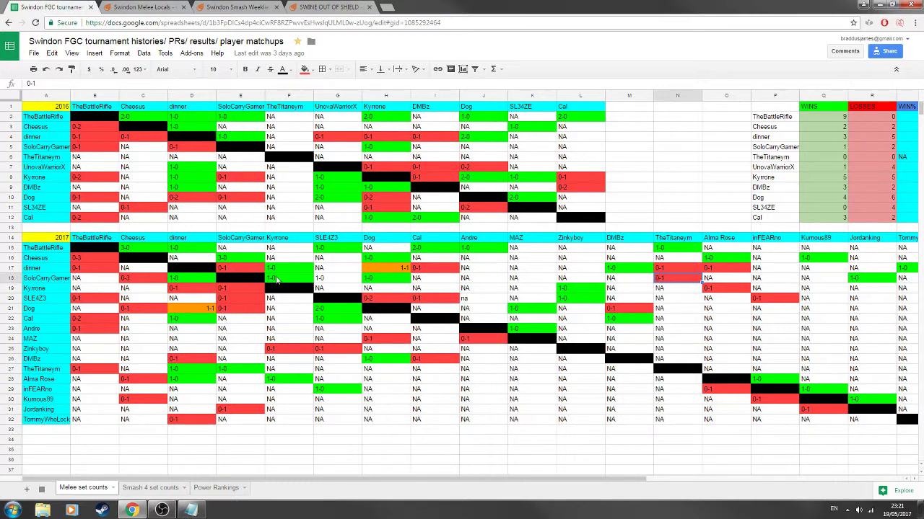
left_click(9, 280)
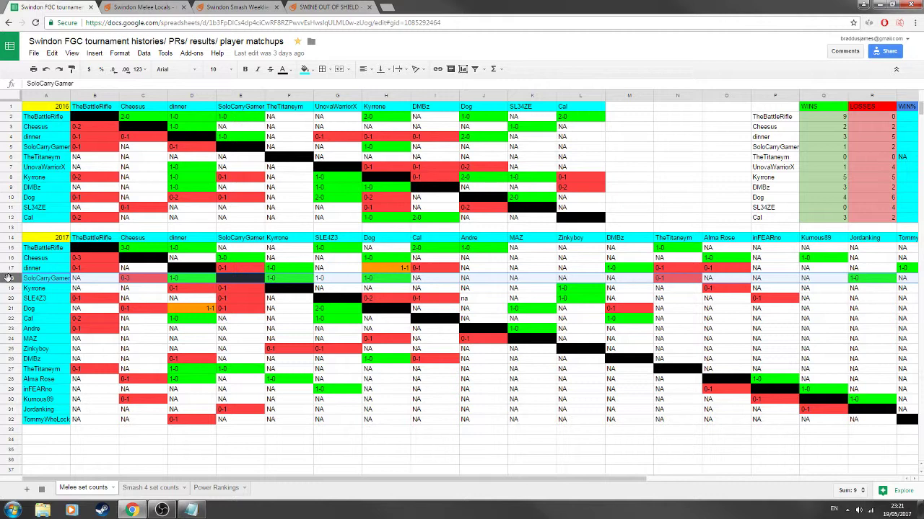
left_click(12, 380)
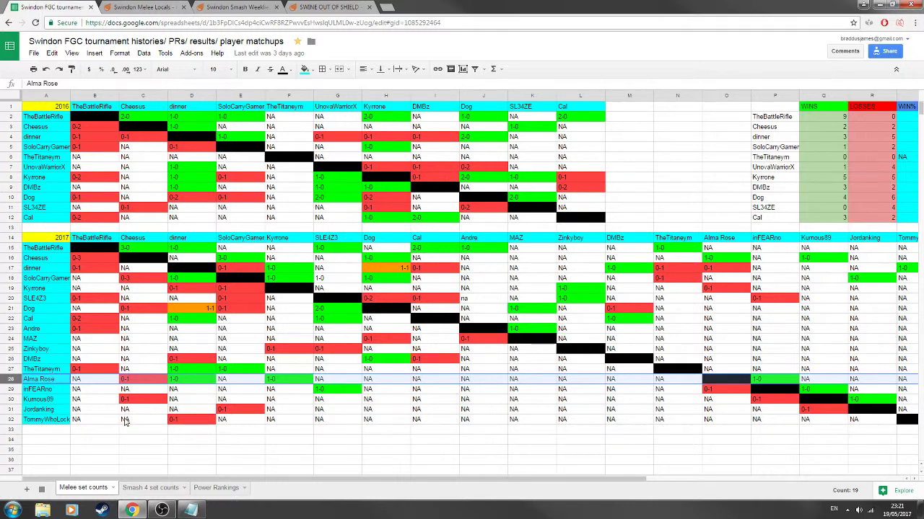
left_click(245, 7)
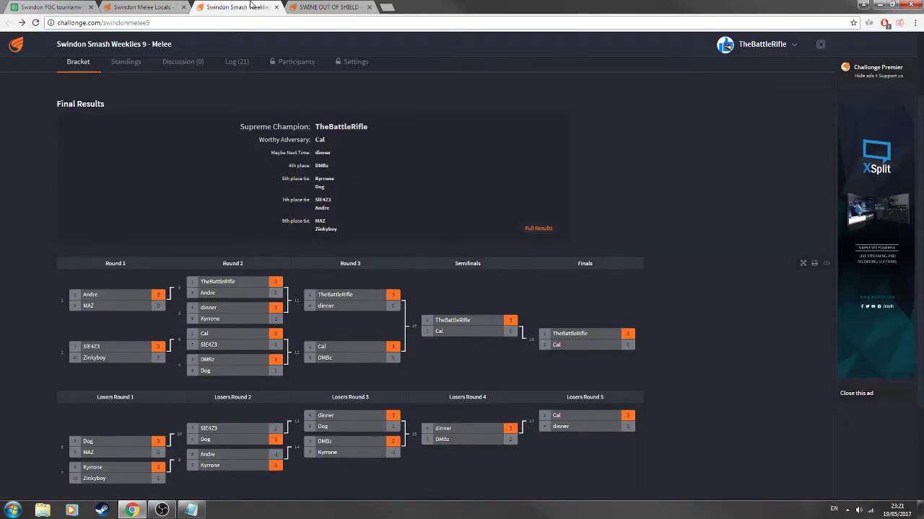
- Open the SWINE OUT OF SHIELD Melee Singles bracket and close its advert
left_click(330, 6)
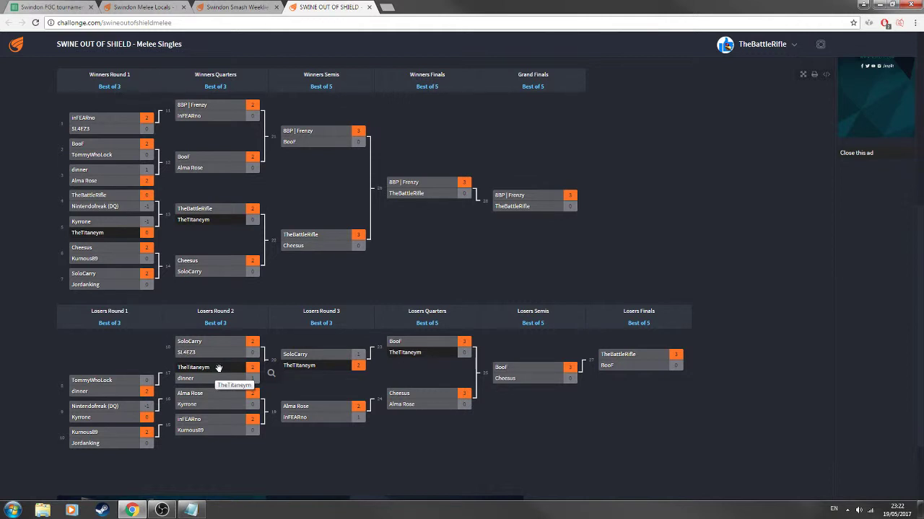
left_click(874, 155)
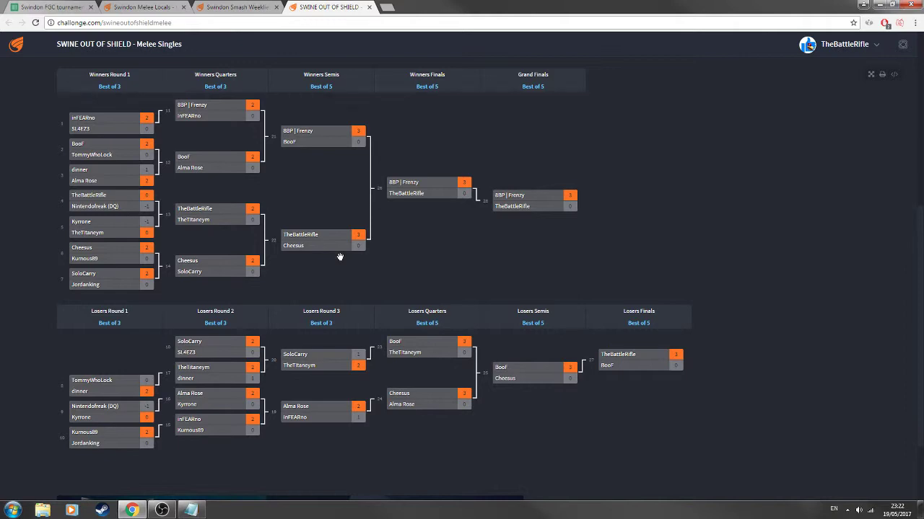
left_click(190, 510)
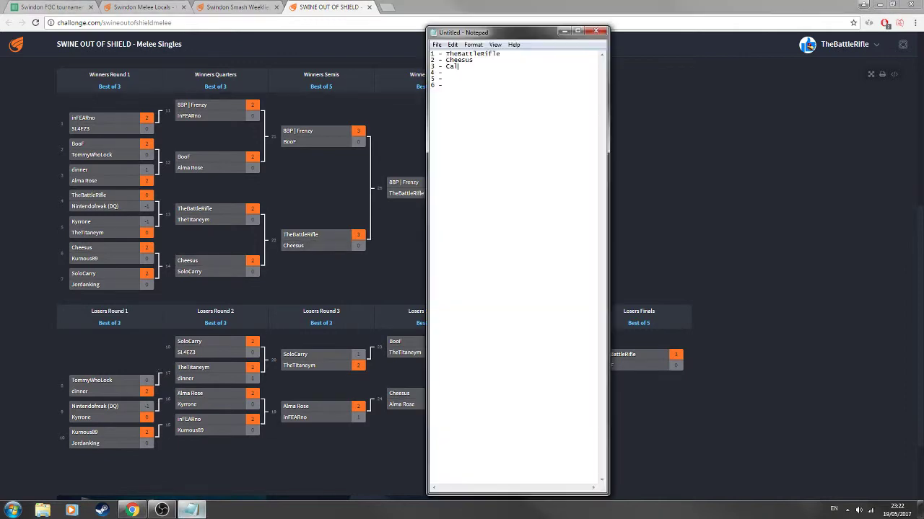
- Mark the line-4 placeholder in Notepad and return to the set-count spreadsheet
left_click_drag(438, 73, 447, 73)
key("alt+Tab")
key("ctrl+1")
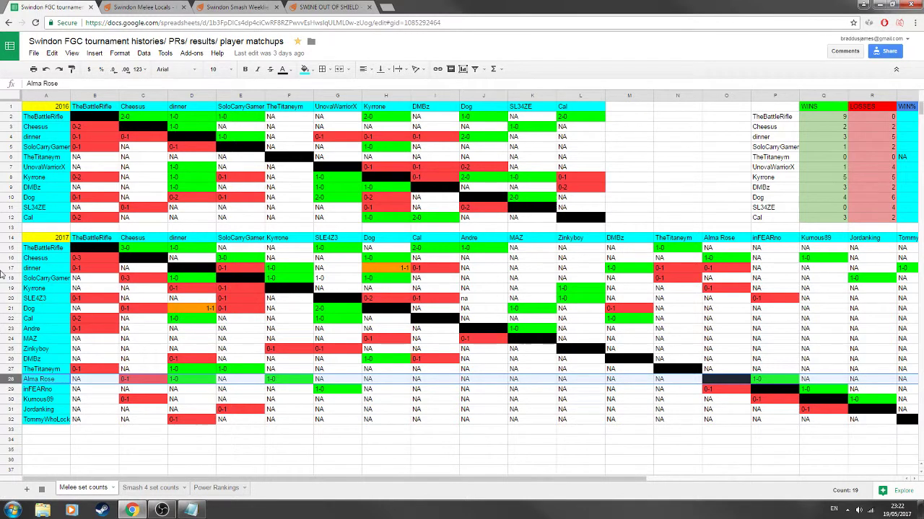
left_click(10, 278)
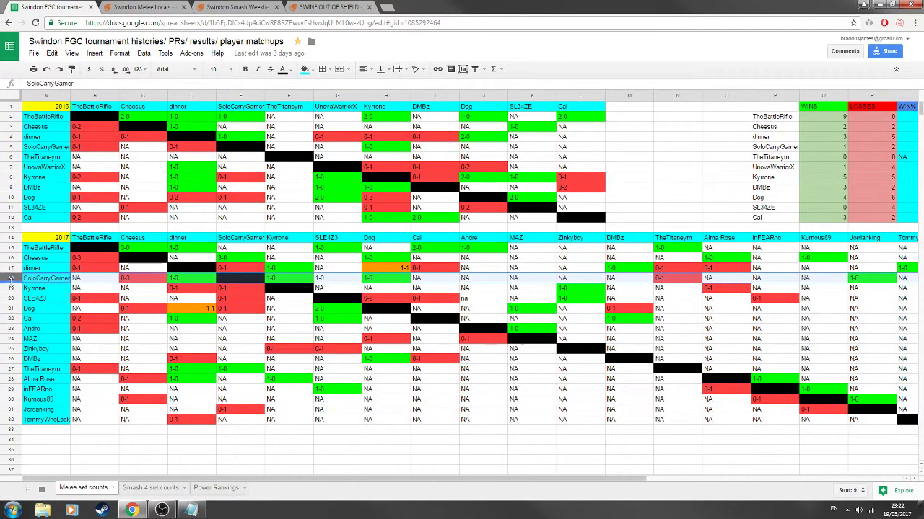
left_click(11, 380)
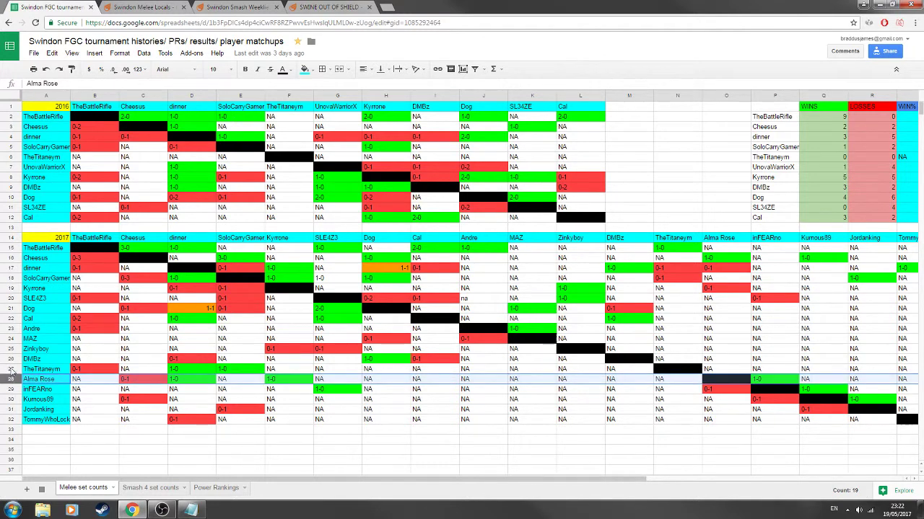
left_click(10, 369)
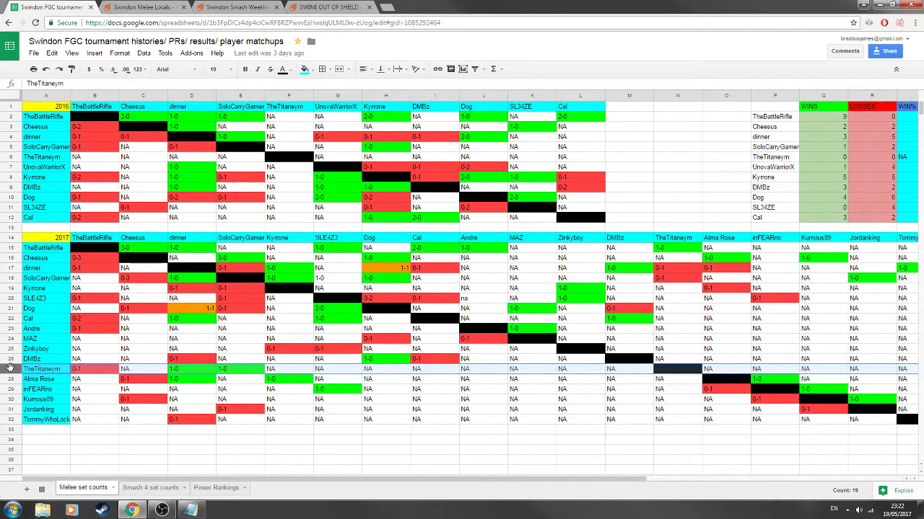
left_click(11, 278)
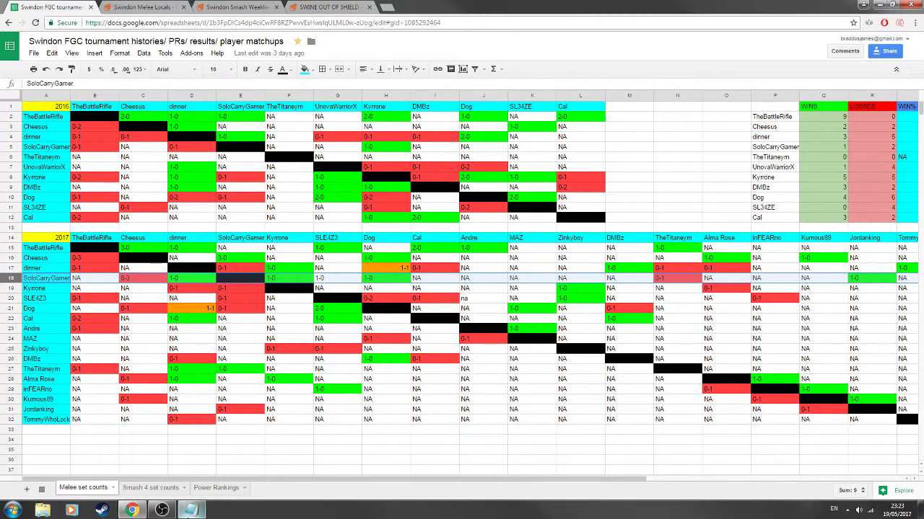
mouse_move(188, 510)
left_click(174, 279)
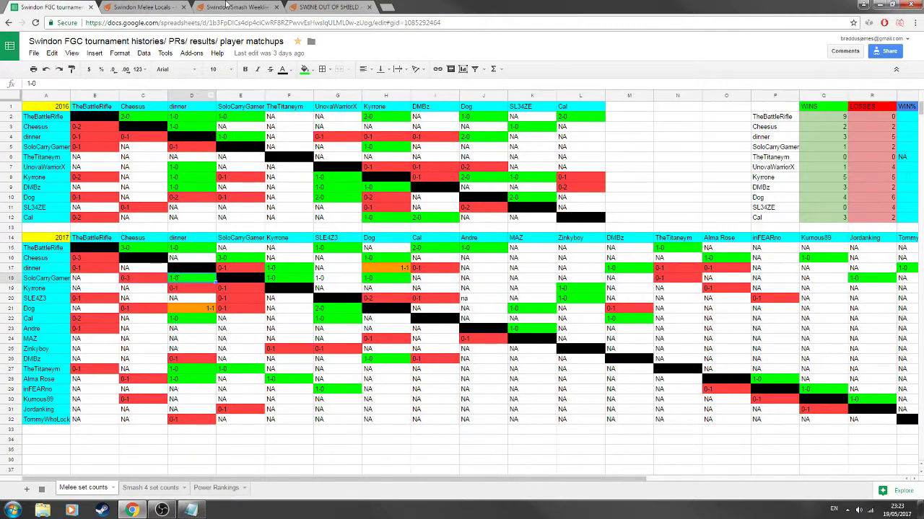
left_click(199, 7)
left_click(147, 6)
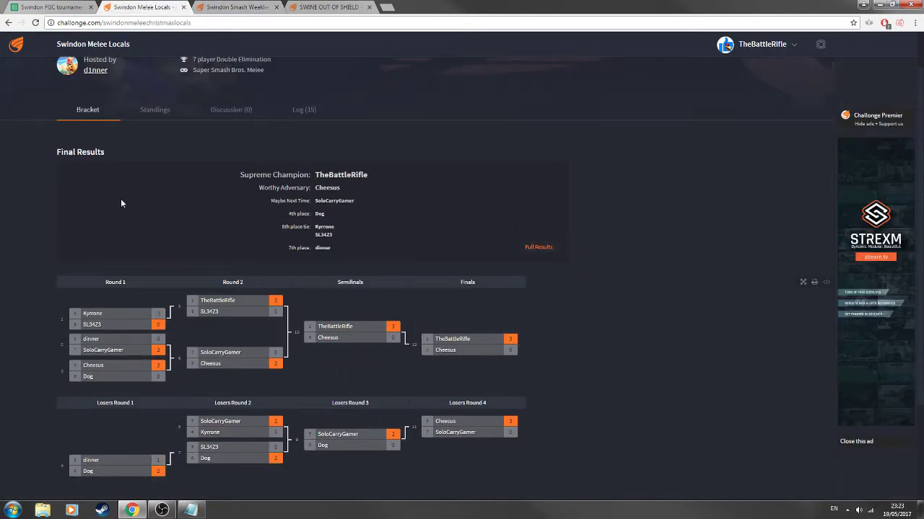
left_click(40, 6)
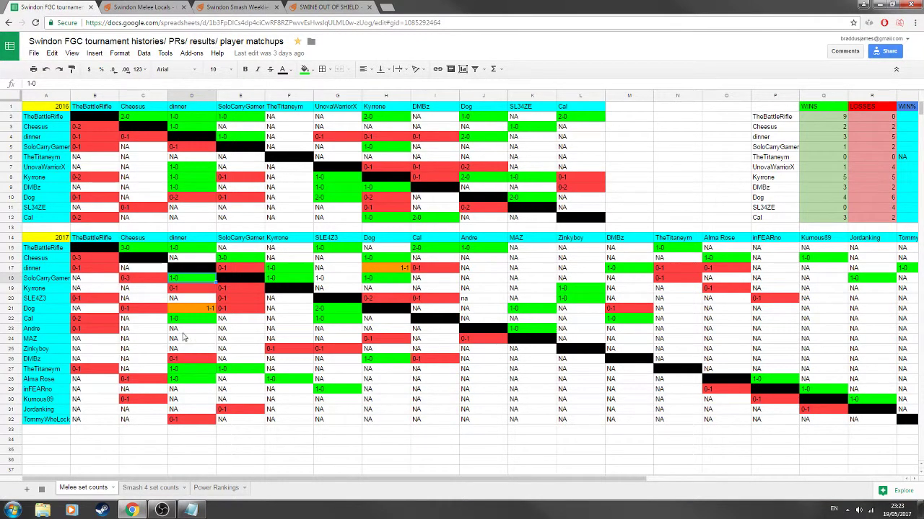
left_click(272, 281)
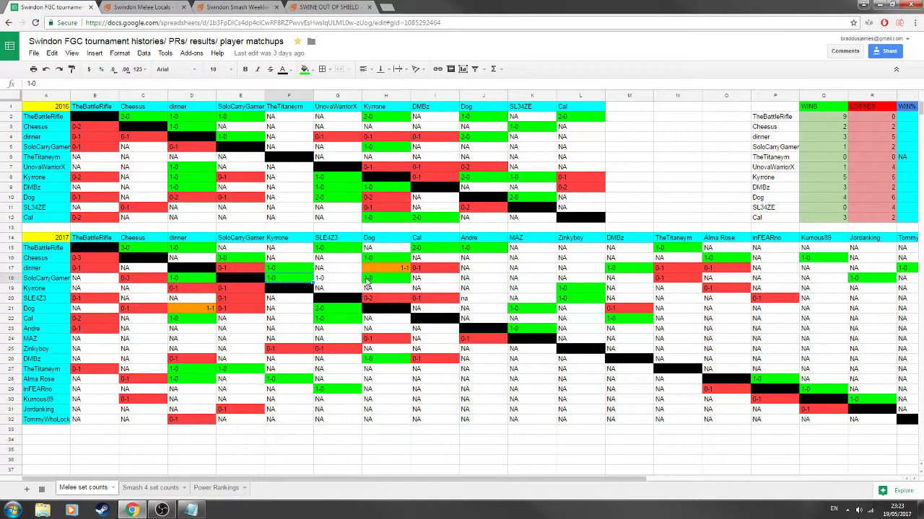
left_click(10, 369)
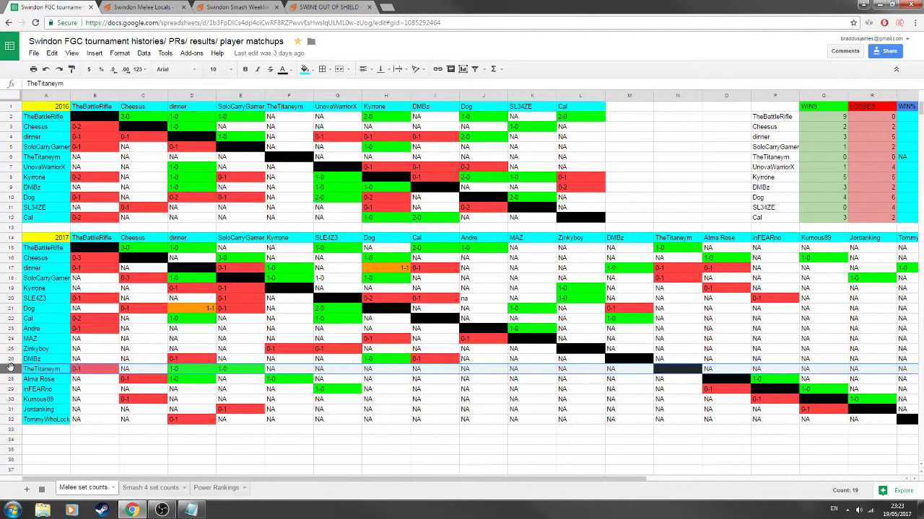
left_click(92, 373)
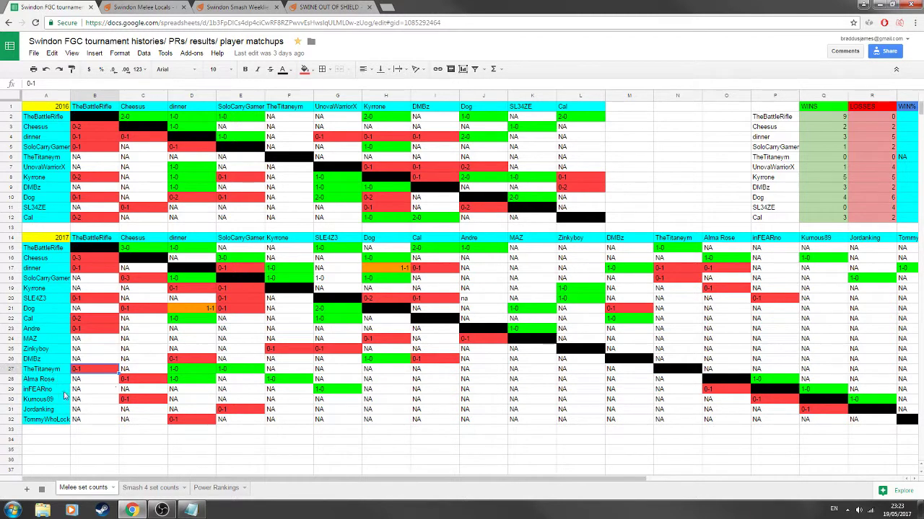
left_click(10, 379)
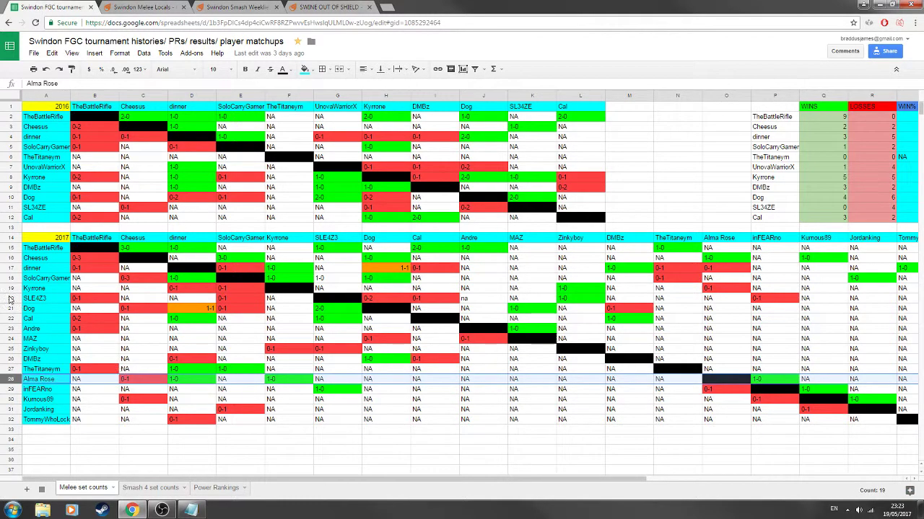
- Read the SWINE OUT OF SHIELD bracket results, where Frenzy wins Grand Finals
left_click(325, 8)
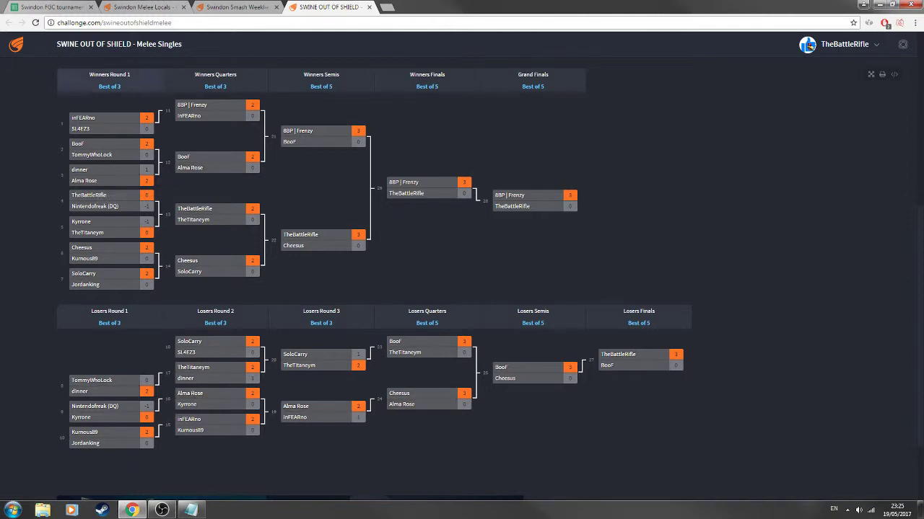
- Glance over the Weeklies and Melee Locals brackets, then return to the spreadsheet
left_click(248, 7)
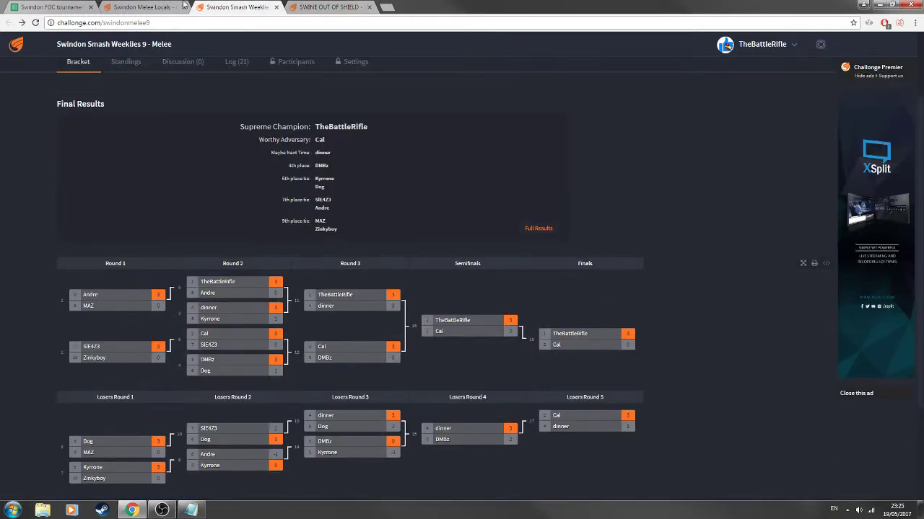
left_click(143, 7)
left_click(19, 6)
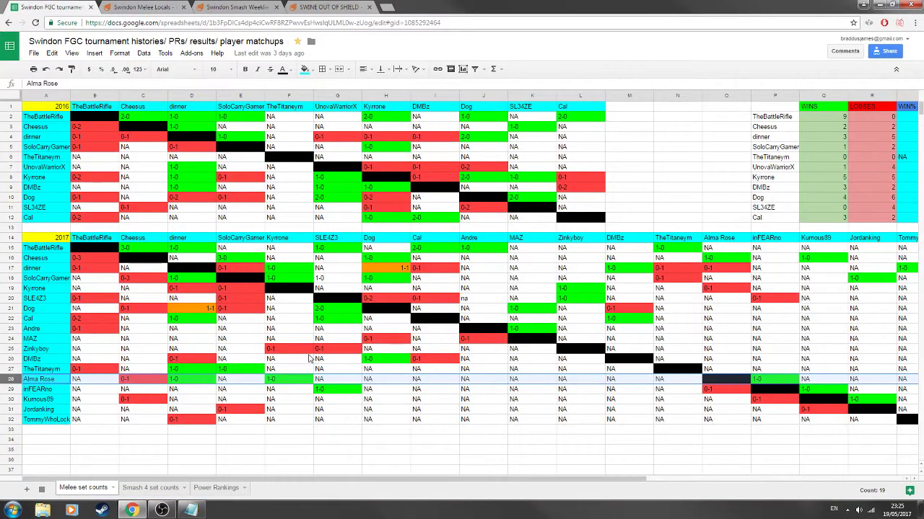
- Fill ranking lines 4 and 5 with TheTitaneym and Alma Rose
left_click(190, 511)
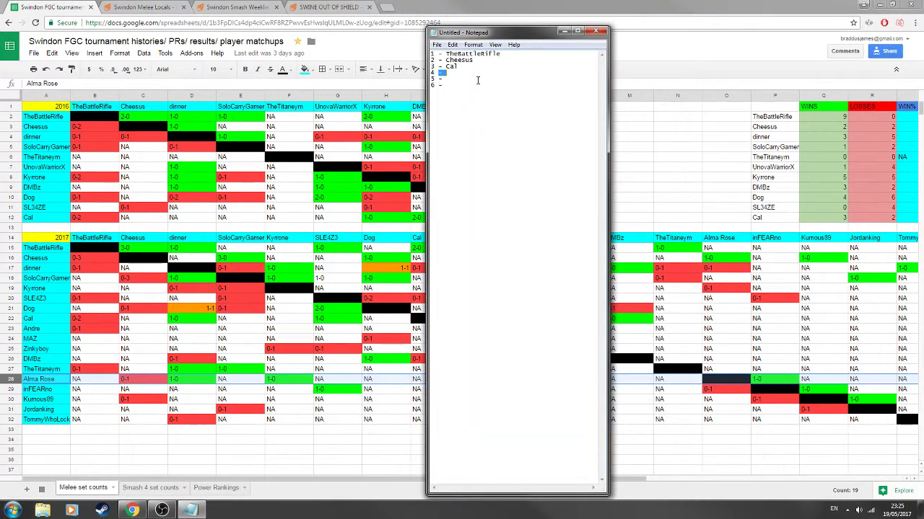
key("BackSpace")
key("Caps_Lock")
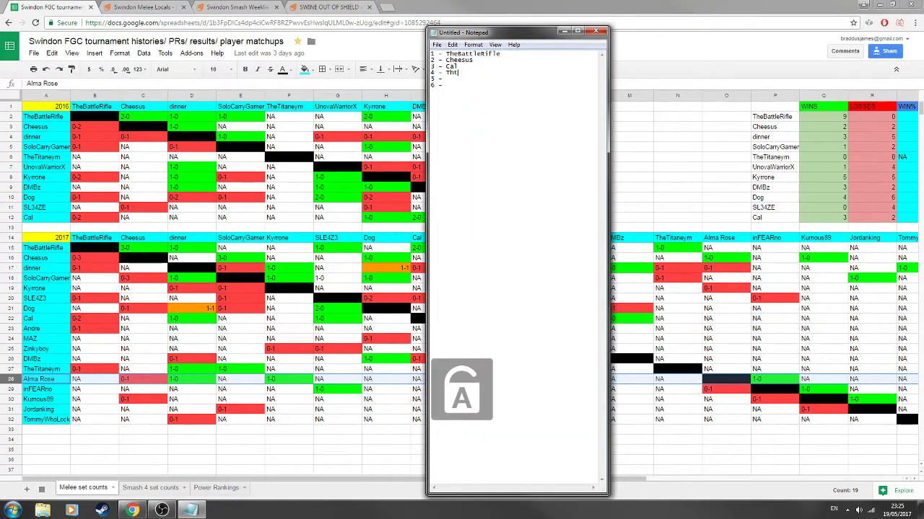
type("TheTitaneym")
key("Caps_Lock")
key("Down")
type("SoloCar")
key("BackSpace")
key("BackSpace")
key("BackSpace")
key("BackSpace")
key("BackSpace")
key("BackSpace")
key("BackSpace")
type("Alma Rose")
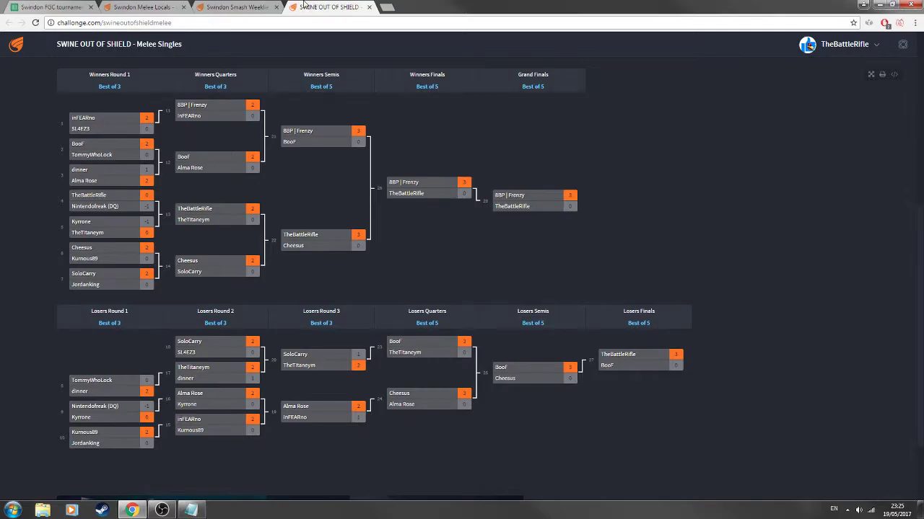
- Insert blank tier-separator lines after TheBattleRifle and after Cal in the draft
left_click(328, 6)
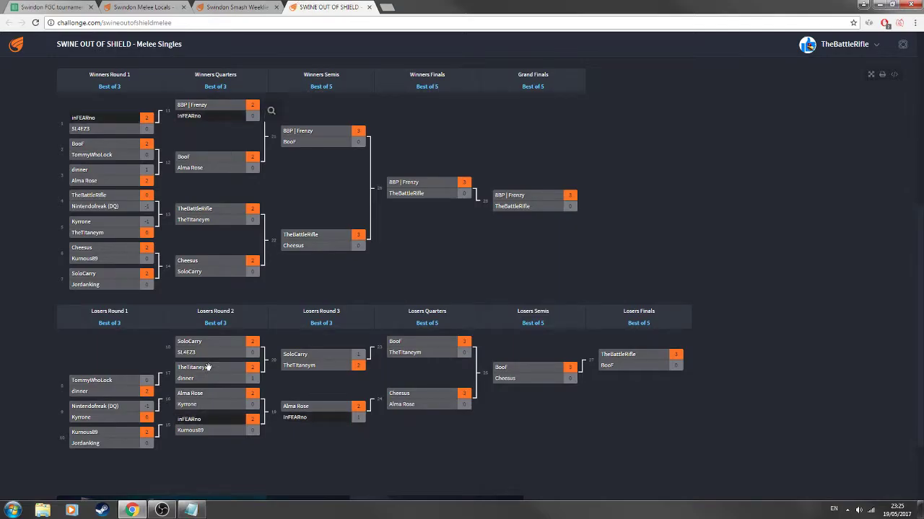
left_click(190, 510)
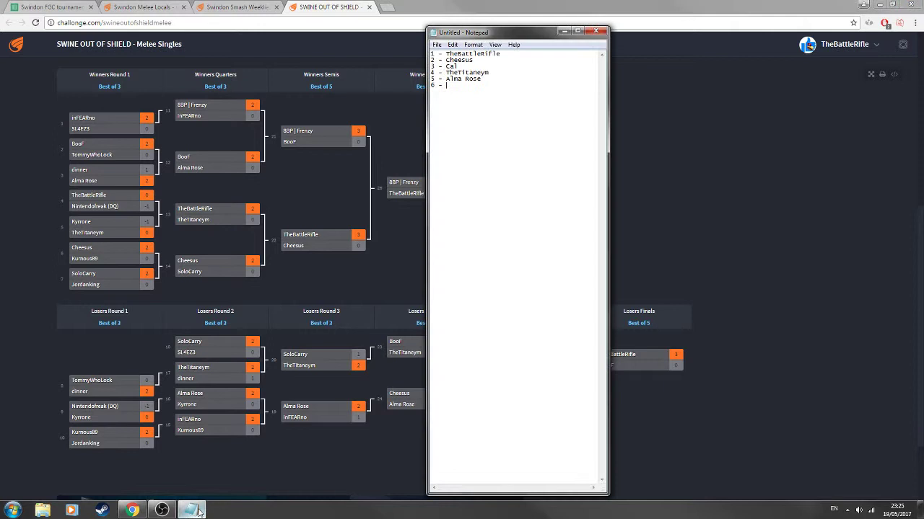
left_click(508, 53)
key("Return")
left_click(471, 72)
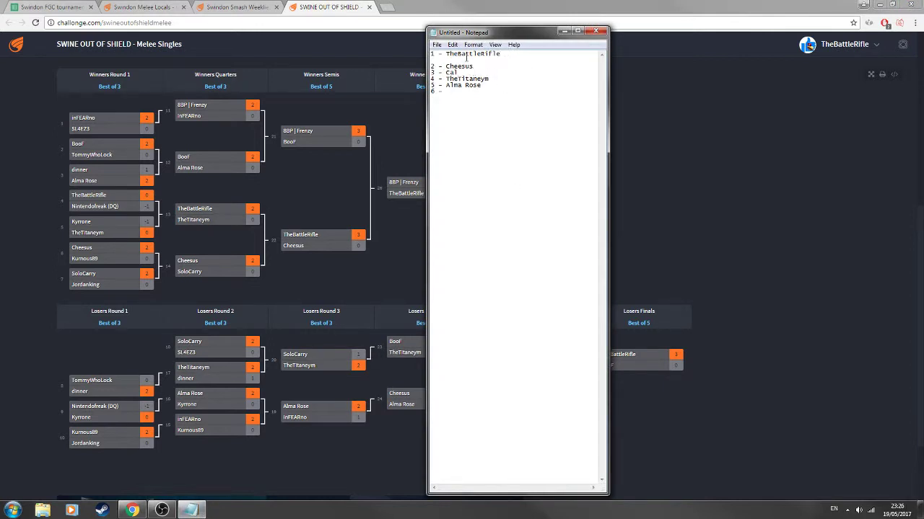
key("Return")
left_click_drag(489, 75, 431, 65)
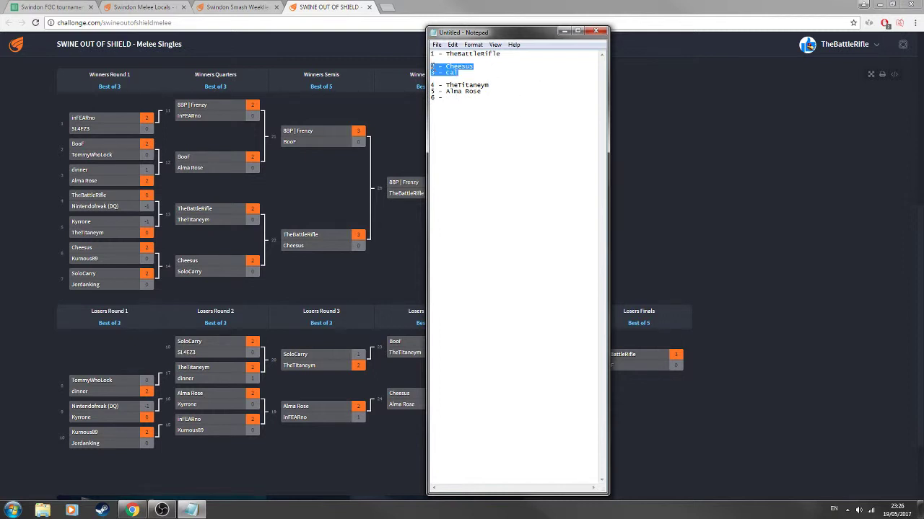
left_click(483, 91)
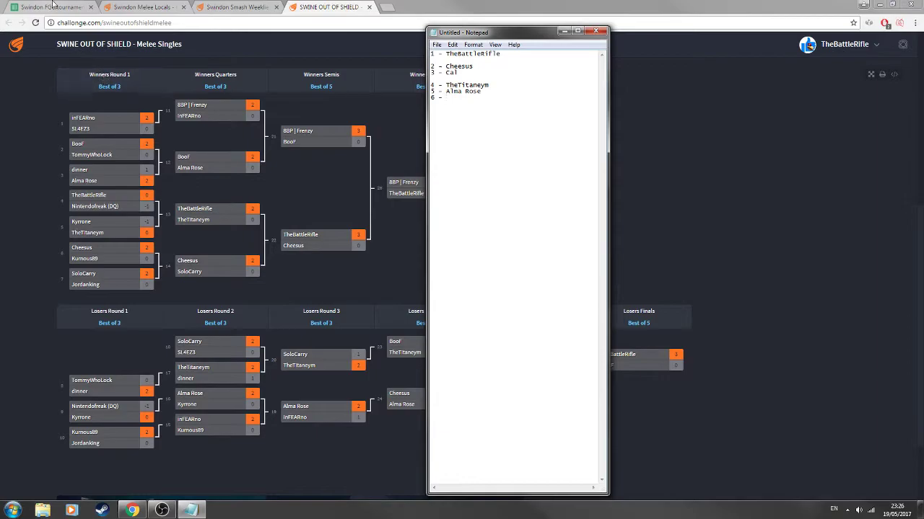
left_click(51, 7)
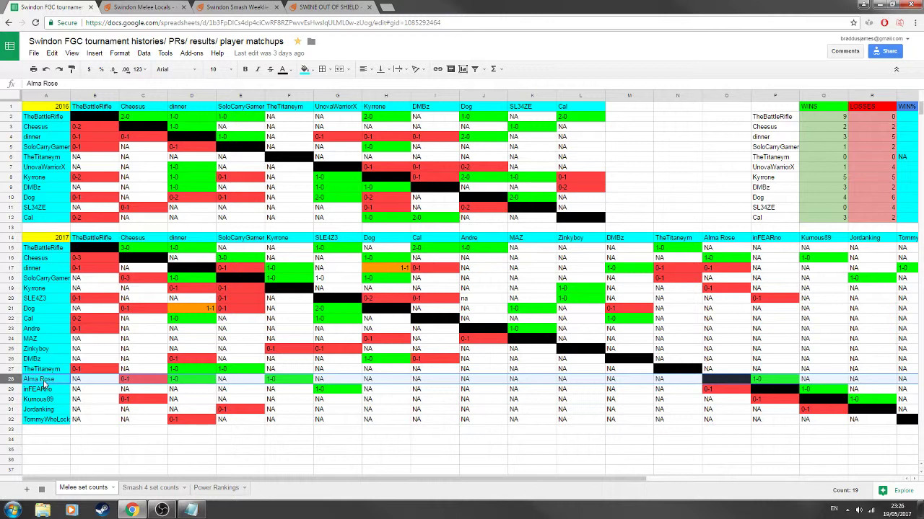
left_click(278, 379)
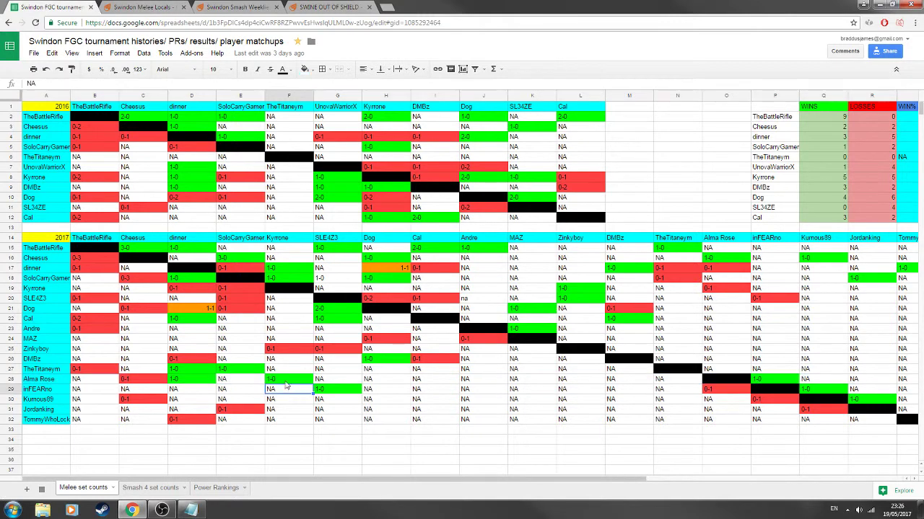
left_click(242, 370)
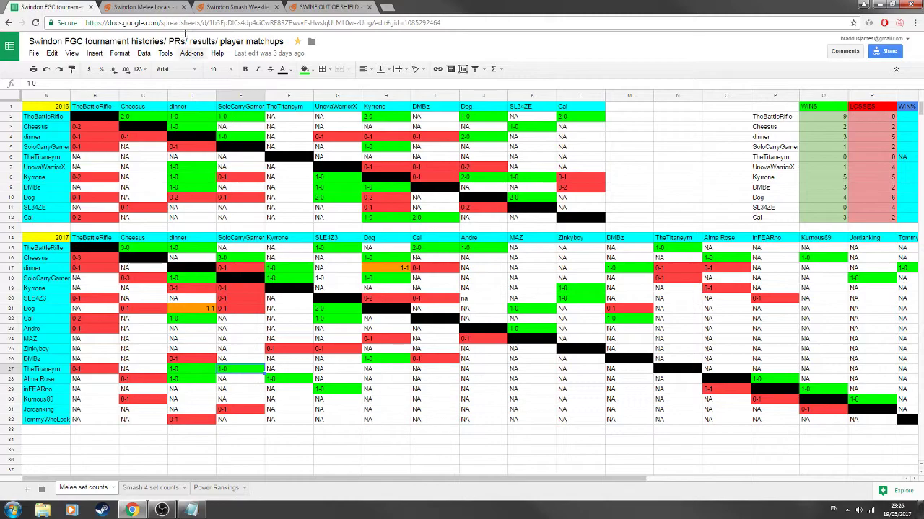
left_click(163, 7)
left_click(68, 7)
left_click(10, 278)
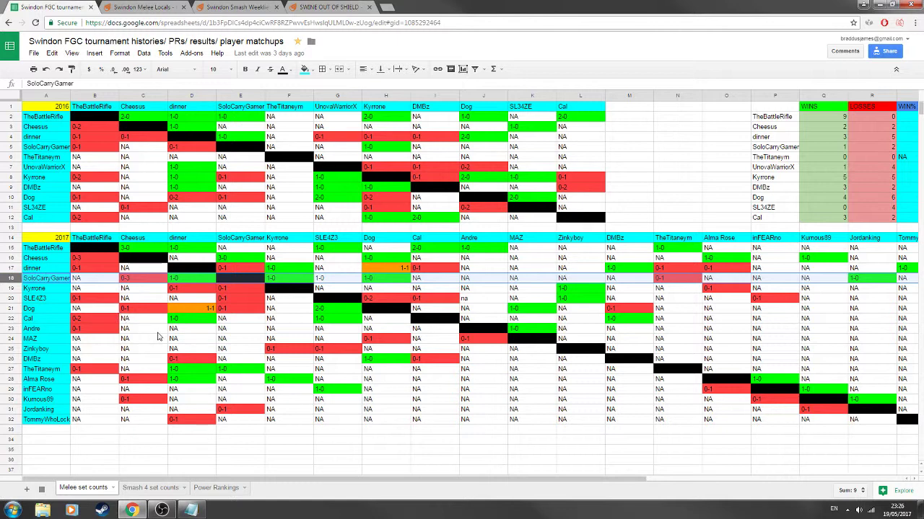
left_click(10, 379)
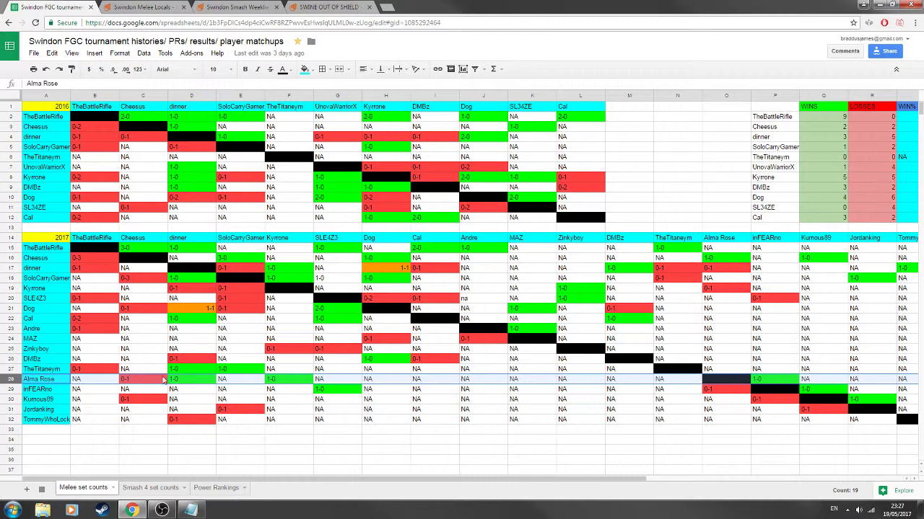
left_click(286, 383)
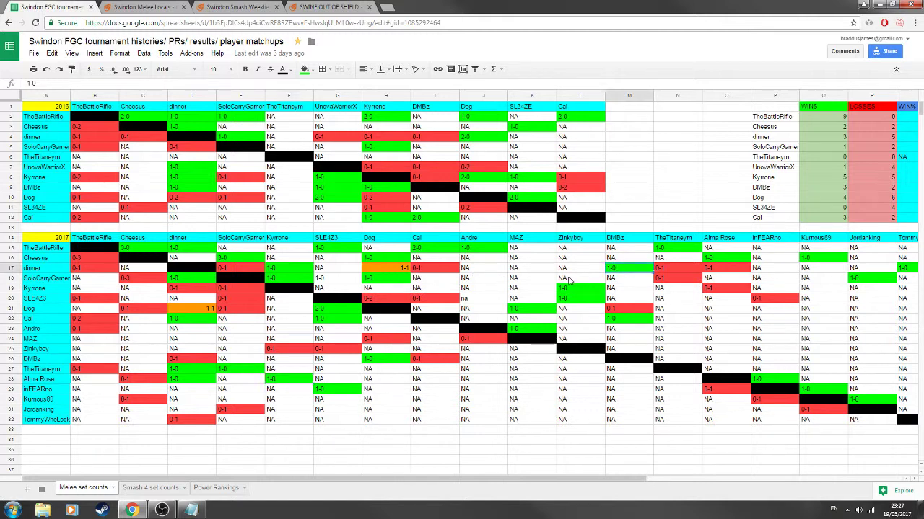
left_click(10, 278)
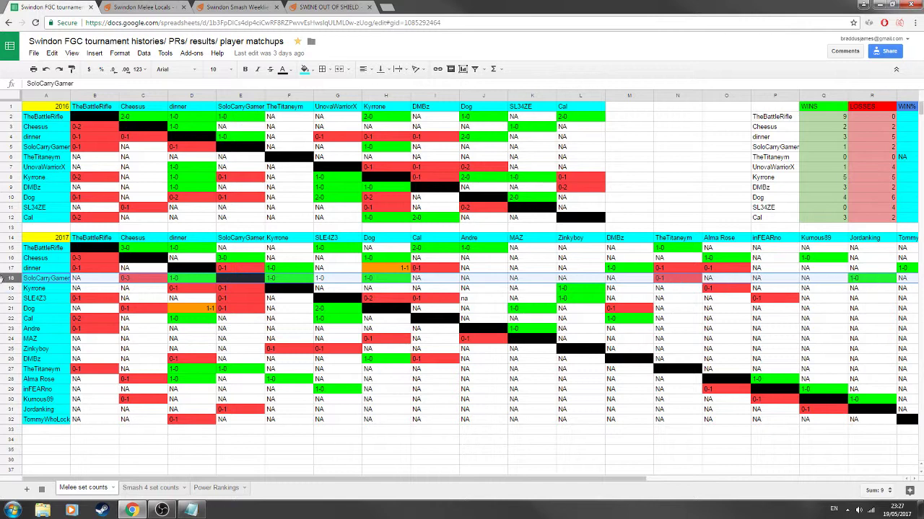
left_click(11, 379)
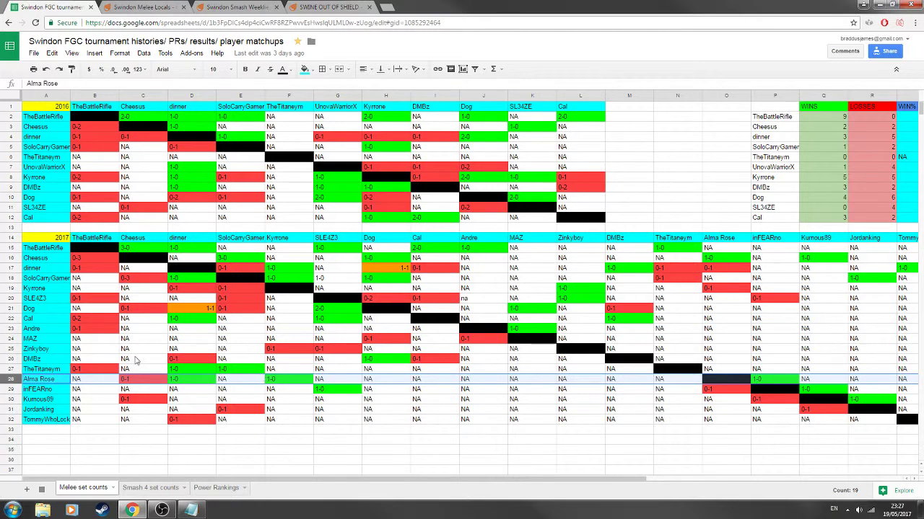
left_click(12, 279, "shift")
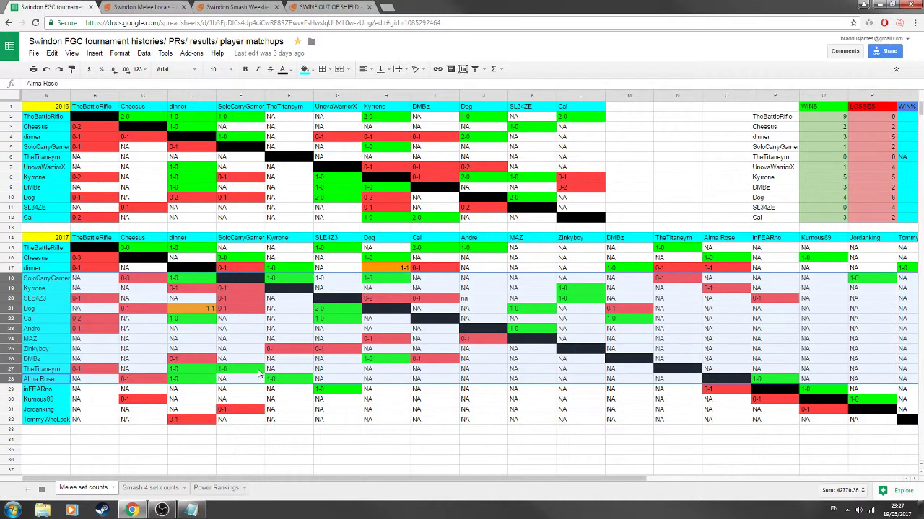
- Compare the draft ranking with the SWINE OUT OF SHIELD bracket and the set-count sheet
left_click(190, 511)
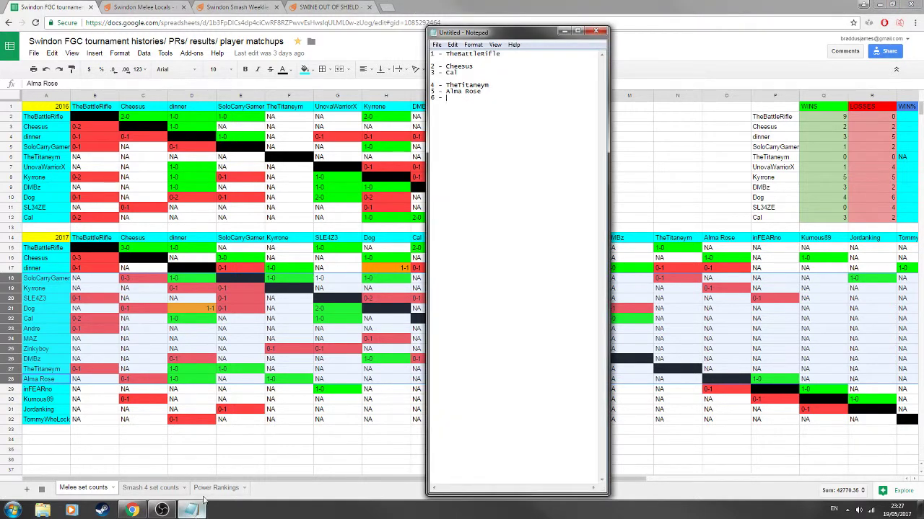
left_click(466, 4)
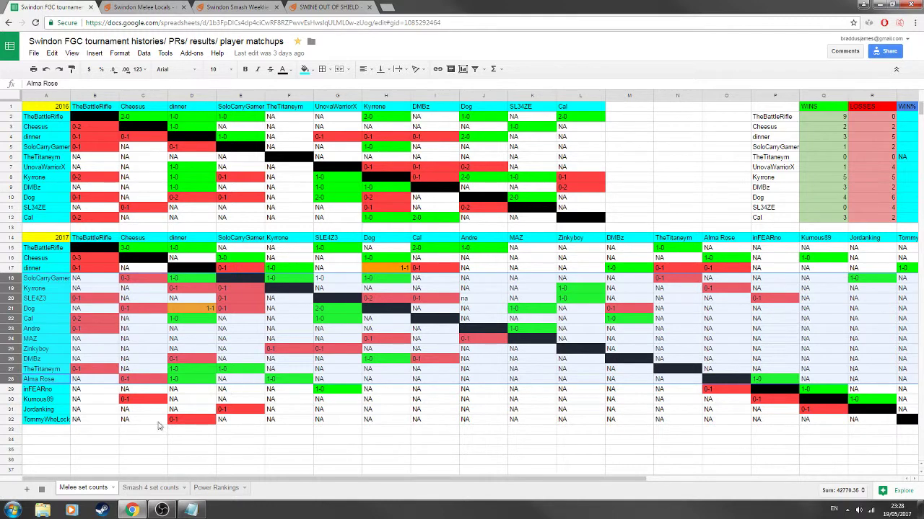
left_click(310, 7)
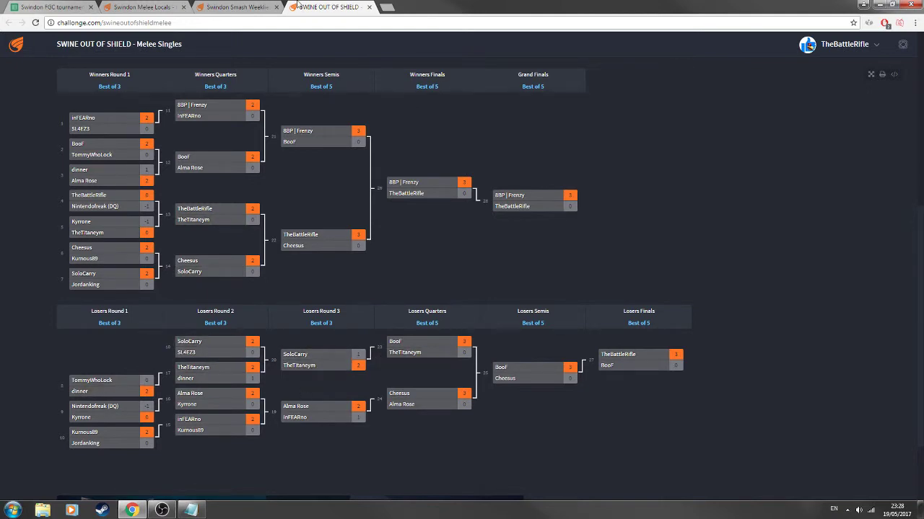
left_click(79, 6)
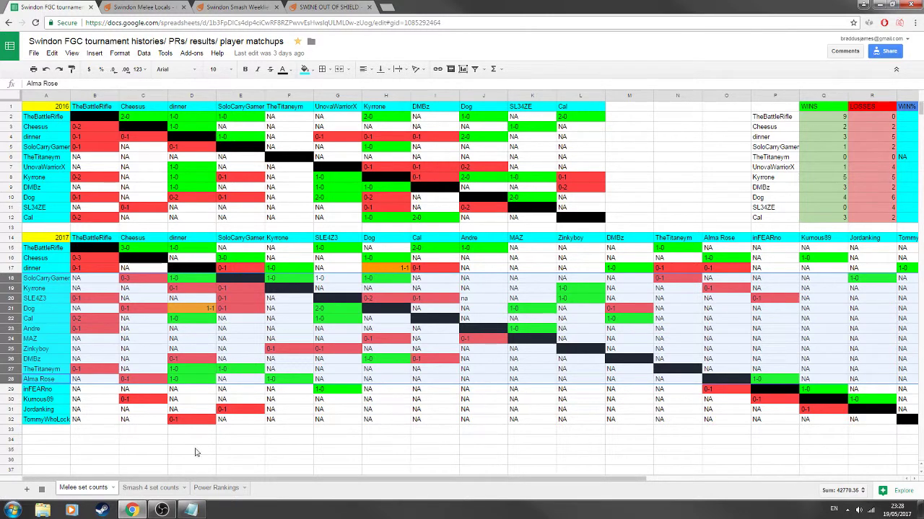
left_click(192, 510)
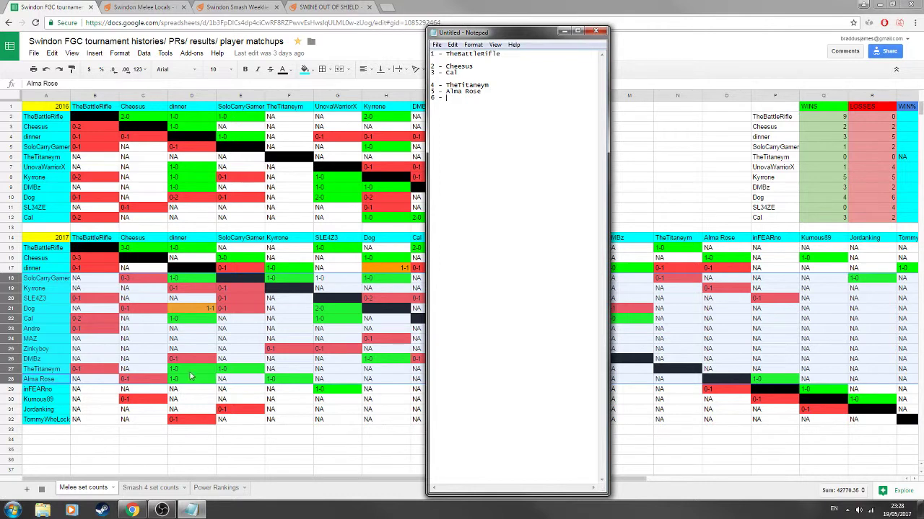
- Replace Alma Rose with SoloCarry at 5, add '6 - Alma Rose', then check her inFEARno result
left_click_drag(482, 92, 447, 92)
key("Caps_Lock")
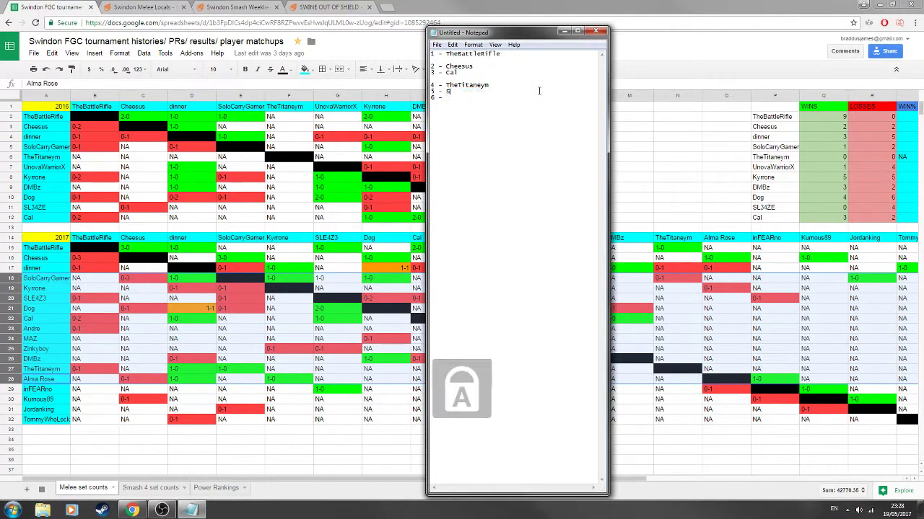
type("SoloCarry 6 - ")
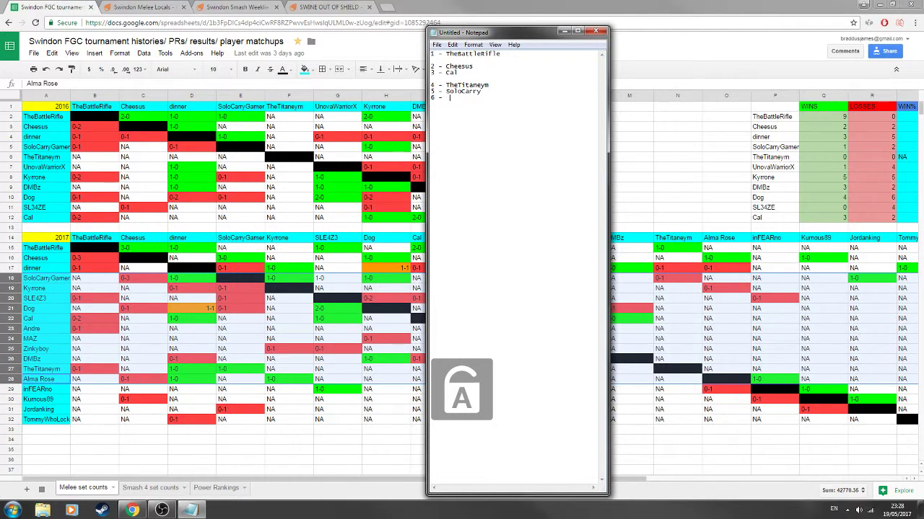
type("Alma Rose")
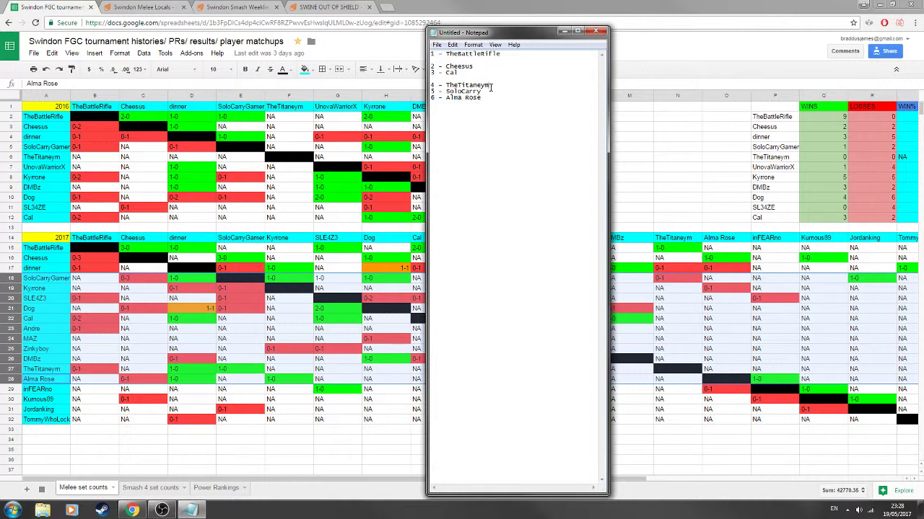
left_click(489, 91)
left_click_drag(487, 93, 448, 89)
left_click(486, 92)
left_click_drag(491, 97, 445, 92)
left_click(463, 97)
left_click(282, 380)
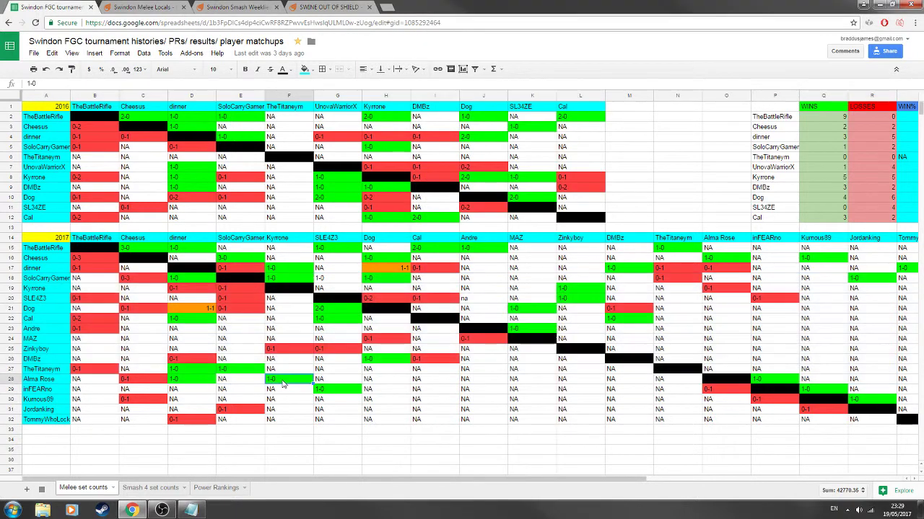
left_click(770, 382)
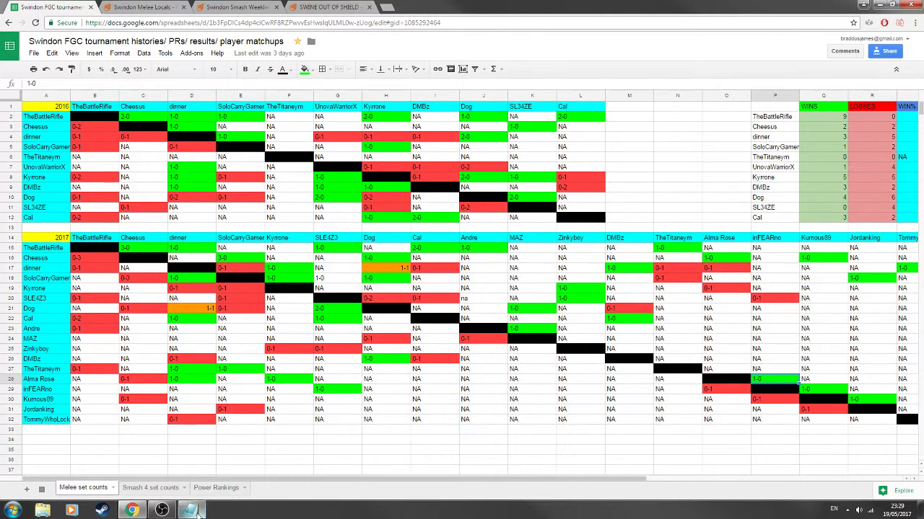
left_click(329, 6)
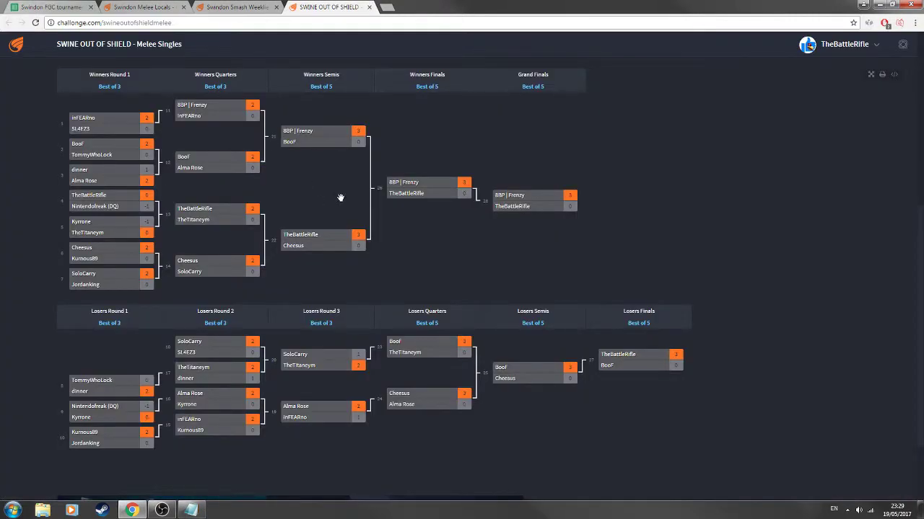
scroll(433, 238, "up", 3)
scroll(631, 232, "up", 1)
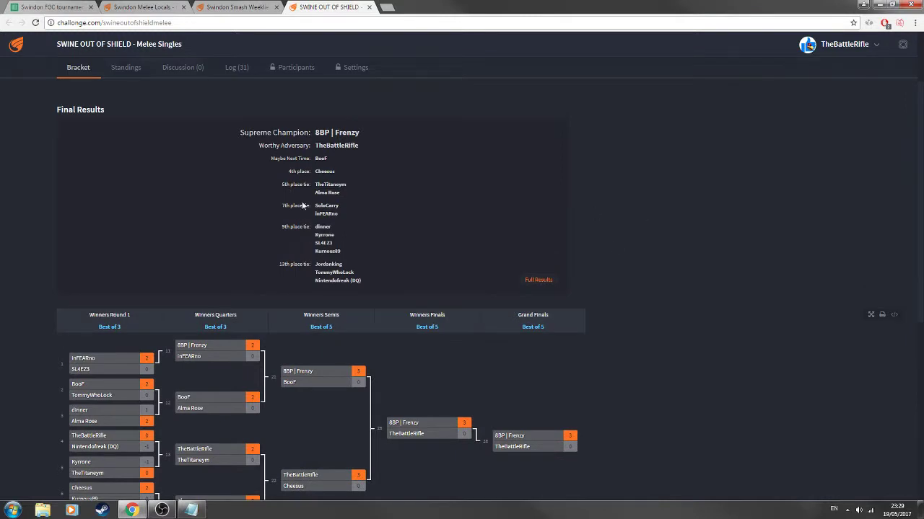
left_click_drag(315, 193, 339, 202)
left_click(336, 207)
scroll(301, 235, "down", 2)
scroll(301, 235, "down", 3)
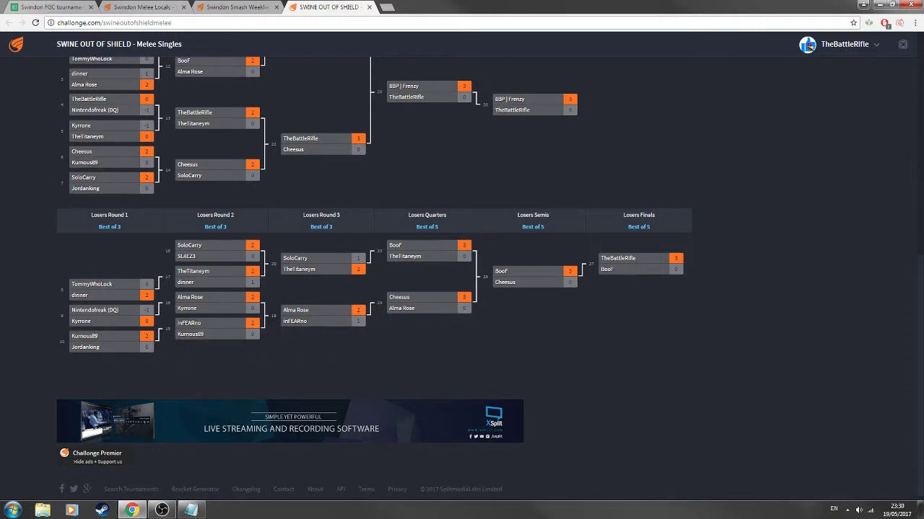
- Scan up the bracket, glance at Swindon Smash Weeklies 9, and return to the spreadsheet
scroll(313, 370, "up", 1)
scroll(313, 370, "up", 3)
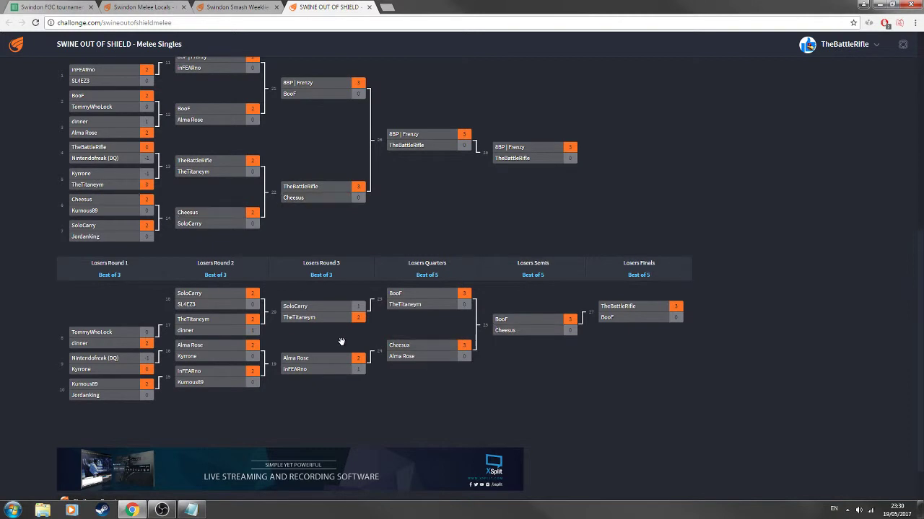
scroll(302, 326, "up", 1)
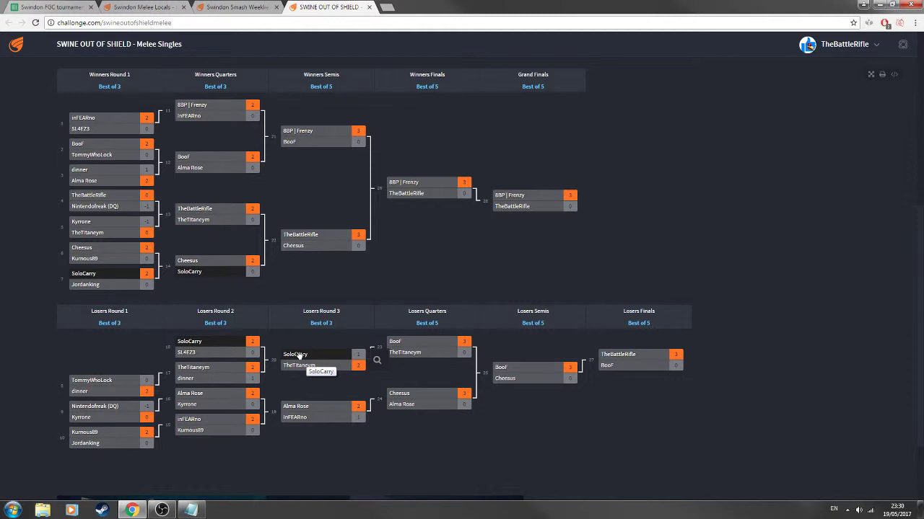
scroll(298, 356, "up", 2)
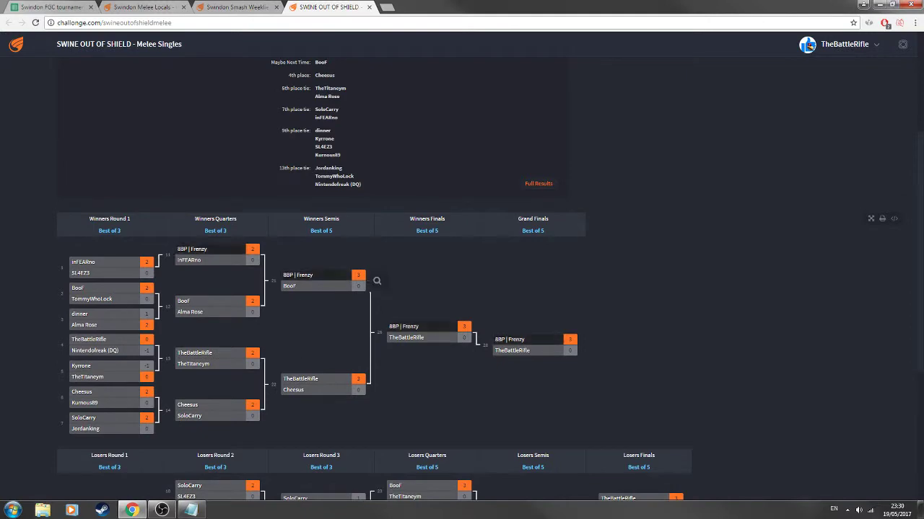
scroll(326, 137, "up", 4)
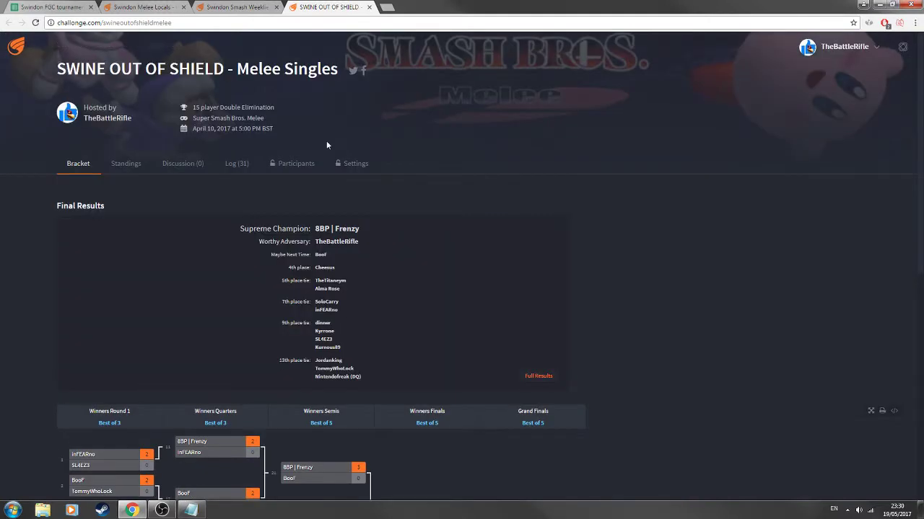
scroll(326, 141, "down", 2)
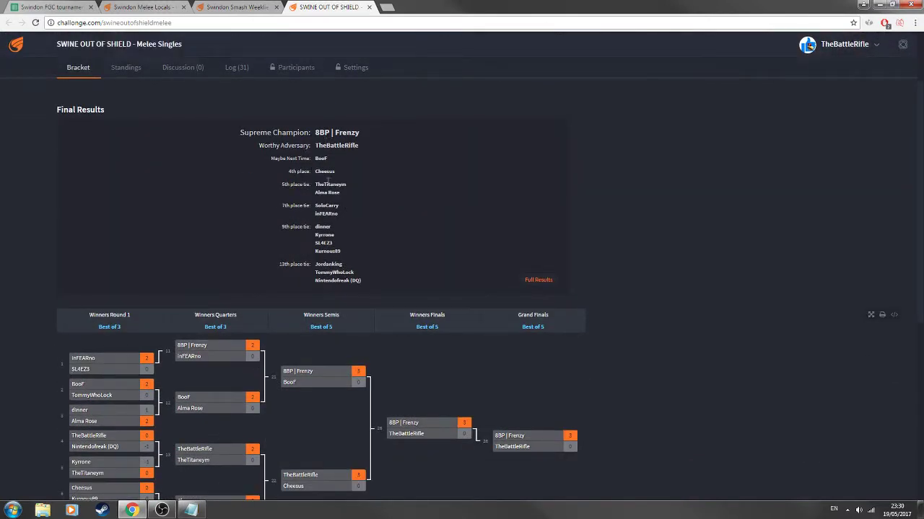
left_click(233, 6)
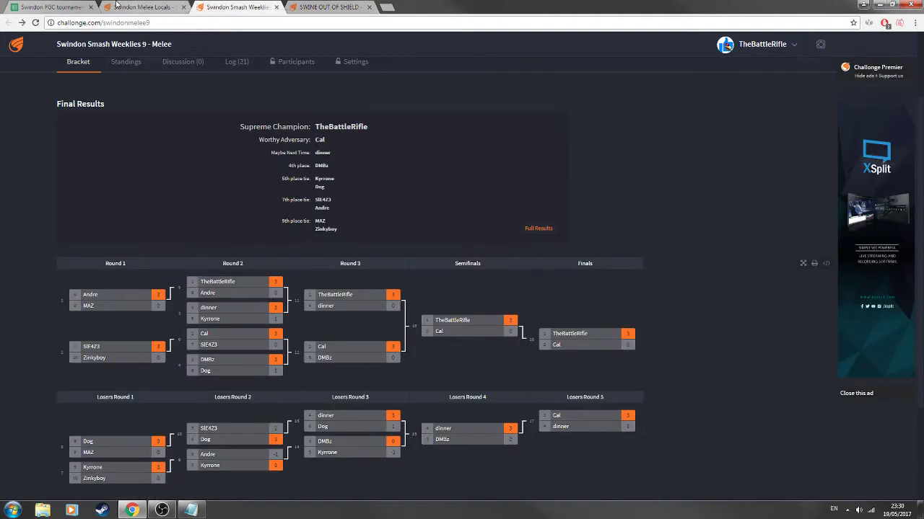
left_click(49, 7)
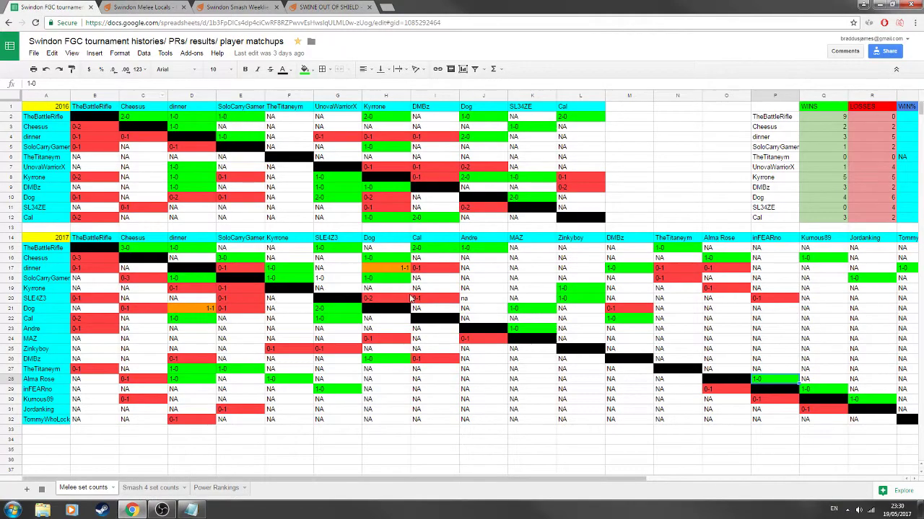
- Append lines '7 -', '8' and '10 -' under '6 - Alma Rose' in the Notepad draft
left_click(192, 510)
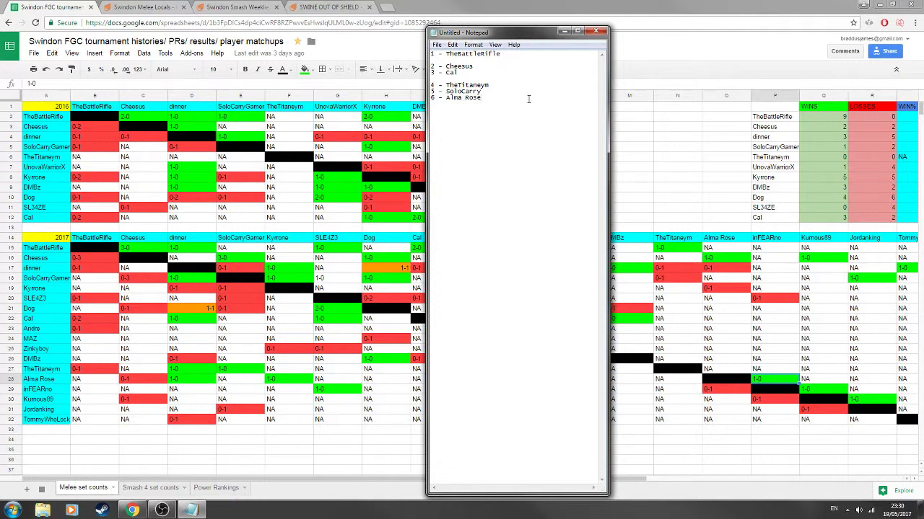
key("Return")
type("7 -")
key("Return")
type("8 -")
key("Return")
type("10 -")
- Inspect the 2017 rows for dinner, Dog and inFEARno, scrolling sideways through their results
left_click(8, 268)
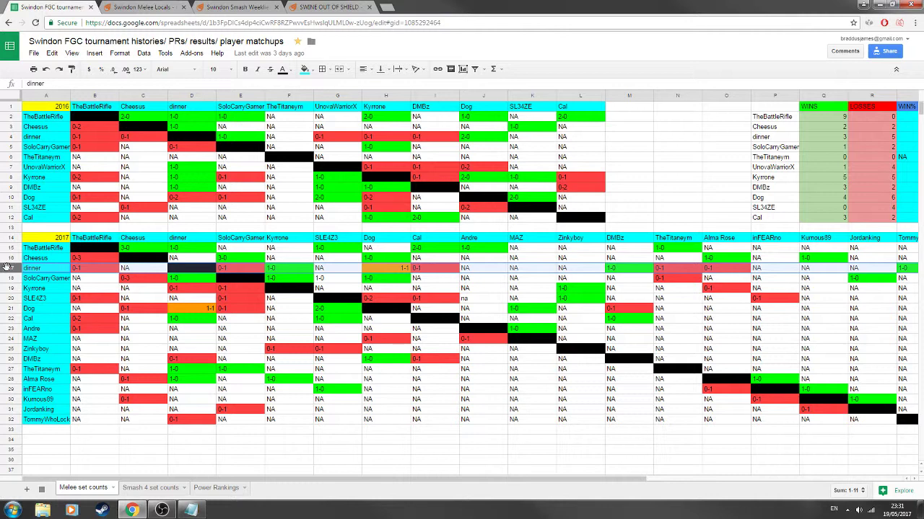
left_click(13, 308)
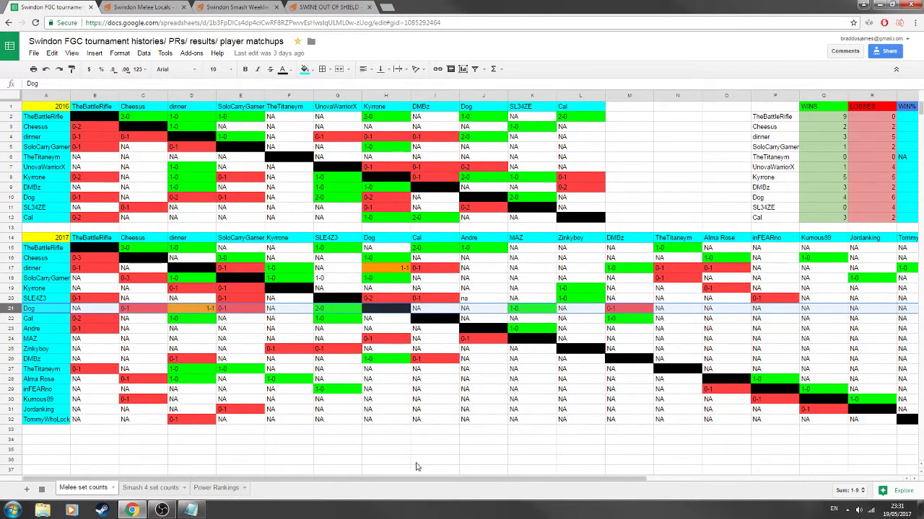
left_click_drag(417, 470, 486, 456)
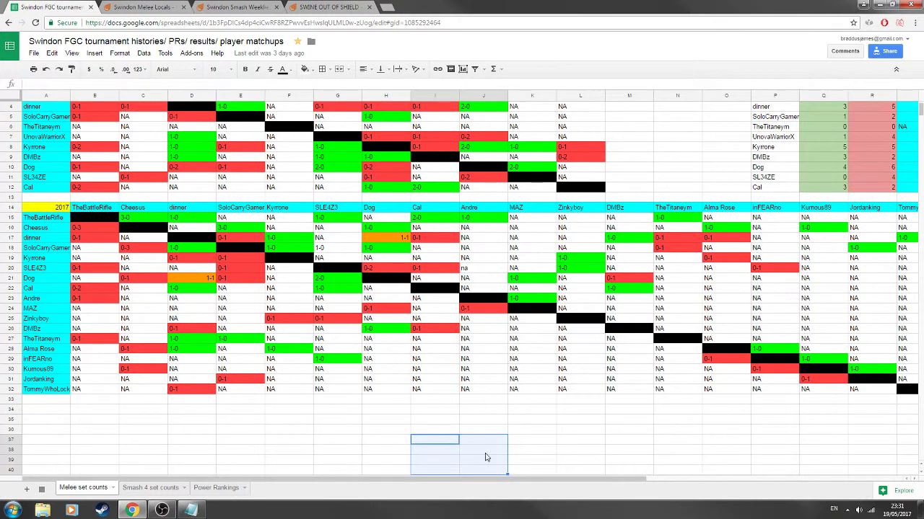
left_click(12, 278)
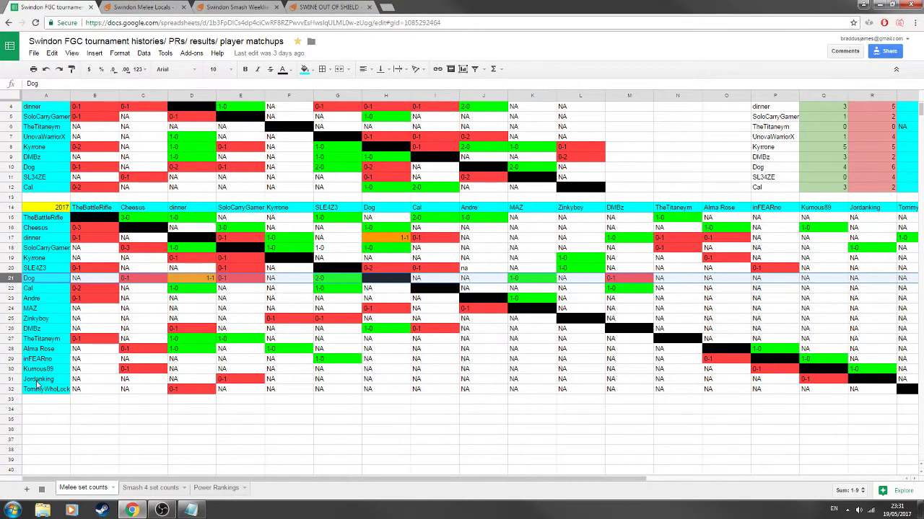
left_click(11, 360)
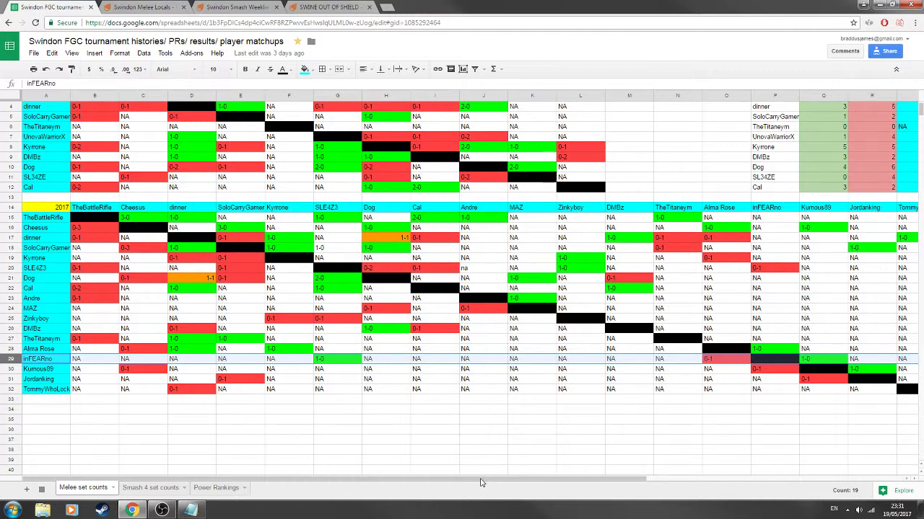
left_click_drag(481, 482, 550, 456)
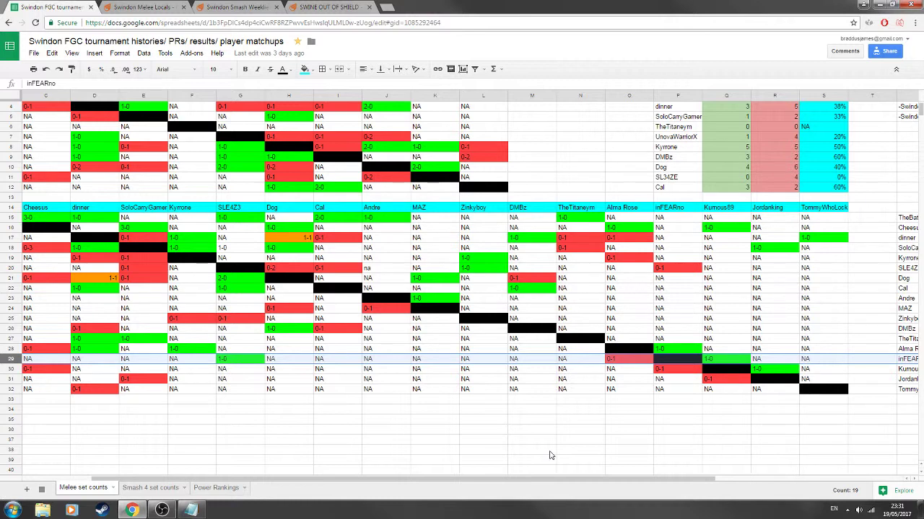
left_click_drag(550, 456, 443, 459)
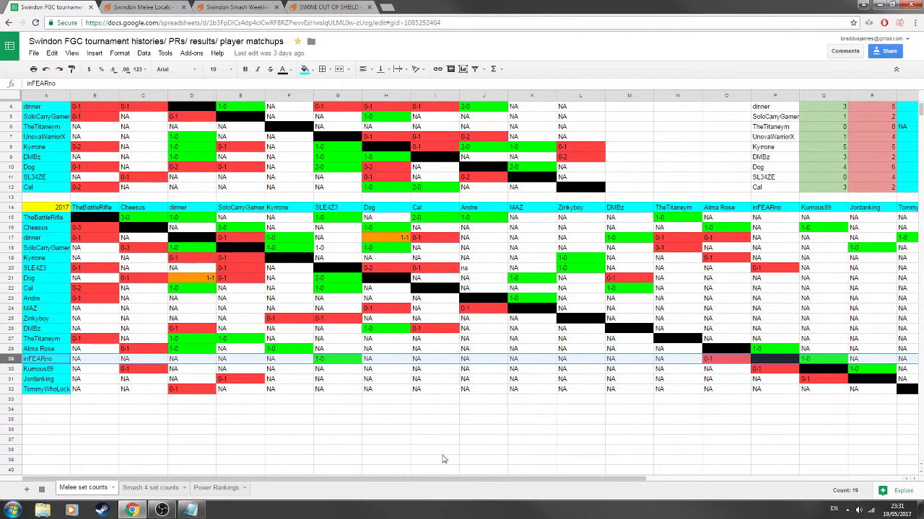
left_click(345, 7)
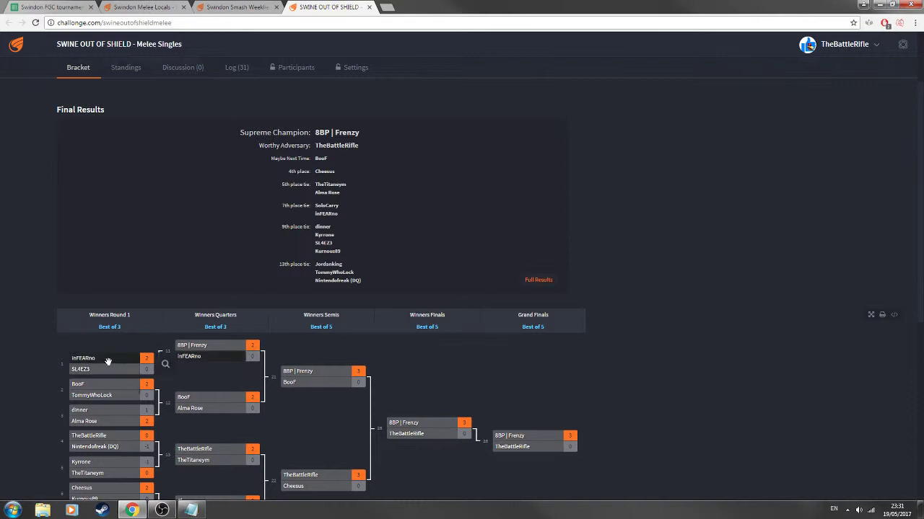
- Compare inFEARno's SWINE OUT OF SHIELD losers-bracket results with the sheet, ending on the sheet
scroll(109, 361, "down", 3)
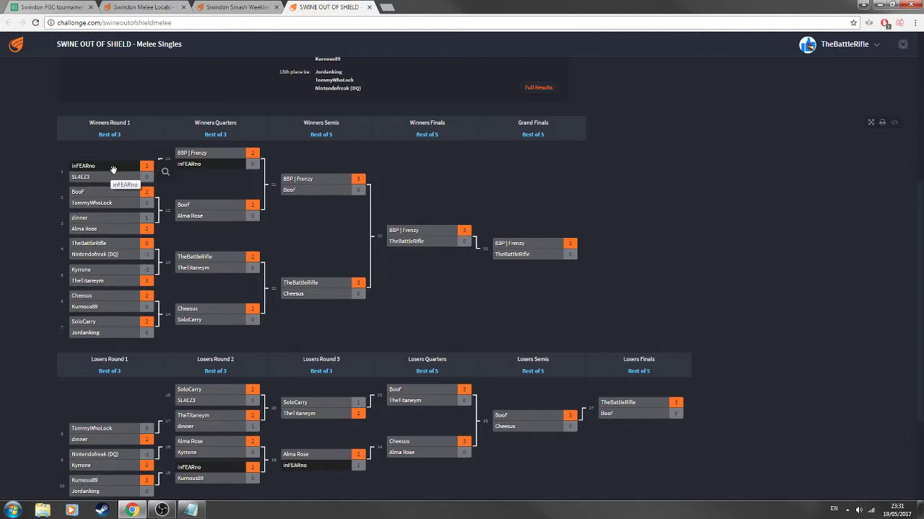
left_click(43, 7)
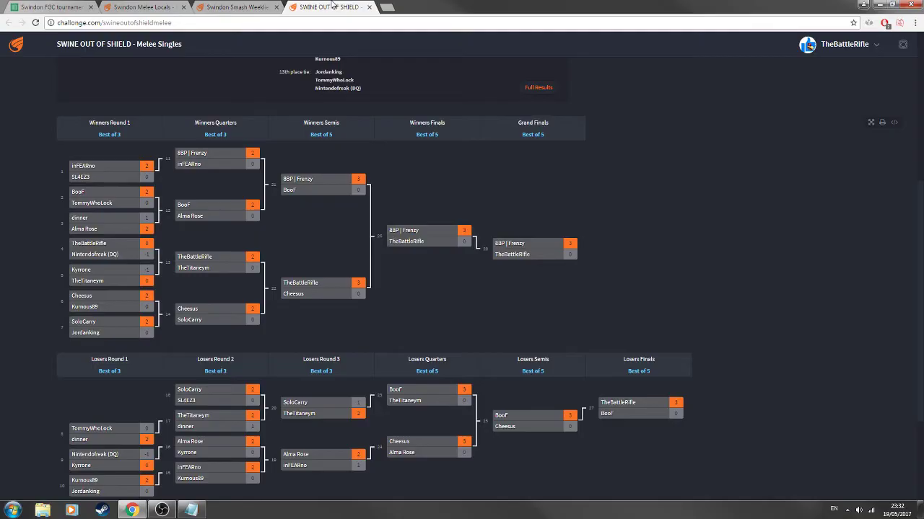
left_click(331, 6)
left_click(50, 6)
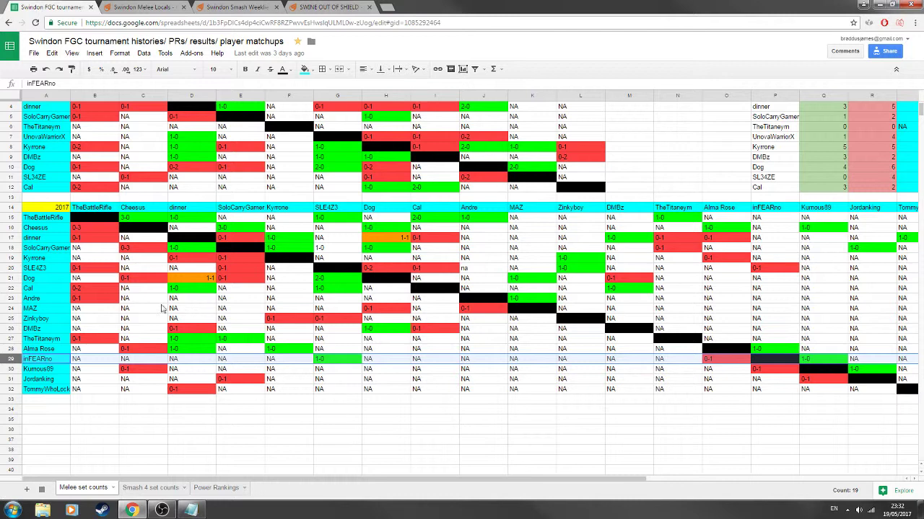
- Compare the 2017 rows for Kyrrone, dinner, inFEARno and DMBz in the set-count sheet
left_click(8, 259)
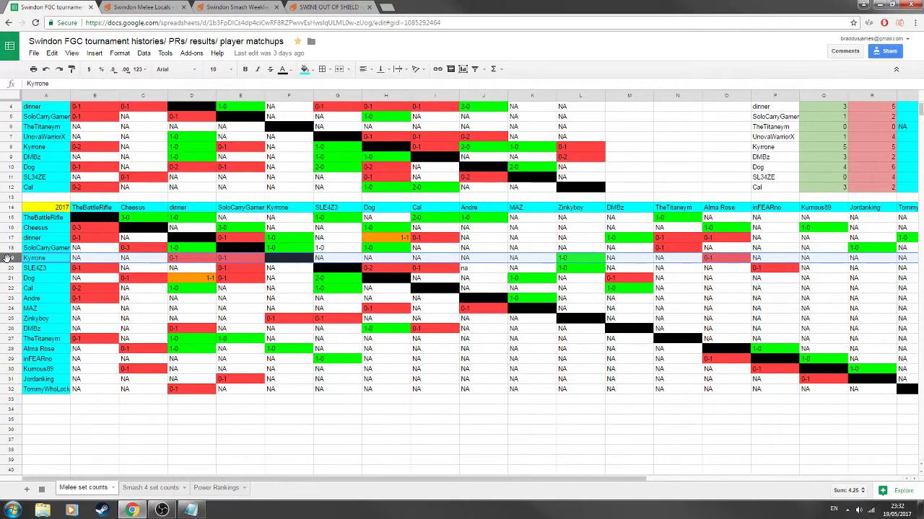
left_click(13, 238)
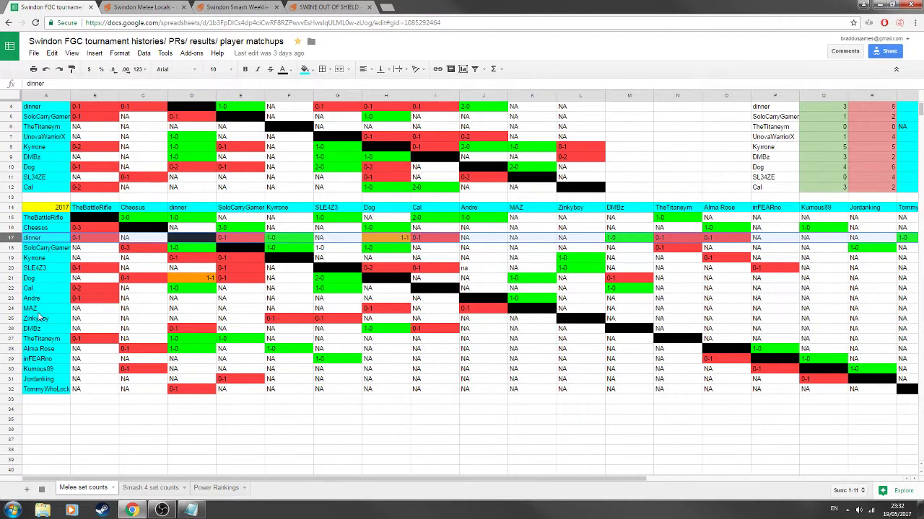
left_click(10, 358)
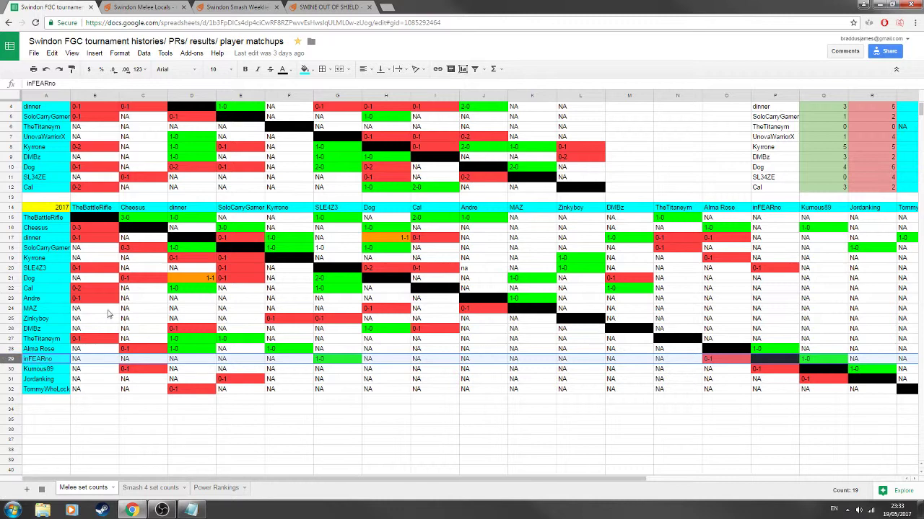
left_click(12, 237)
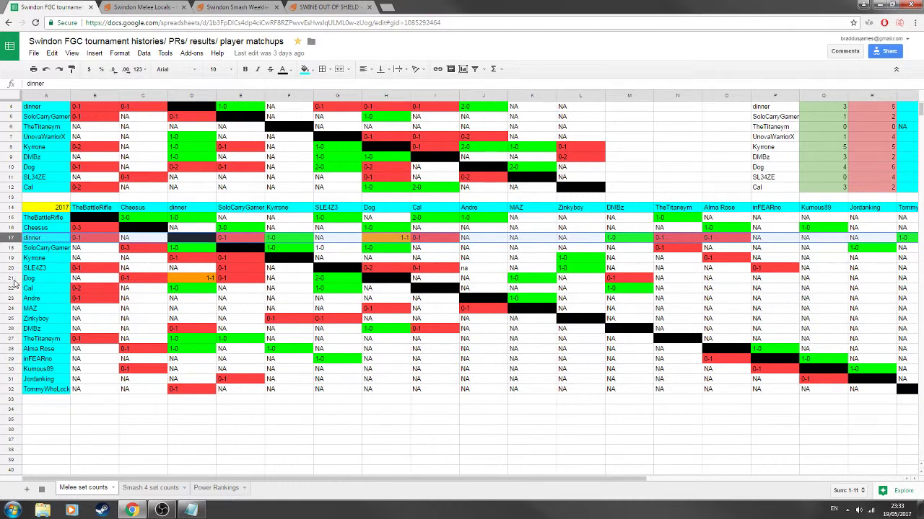
left_click(12, 329)
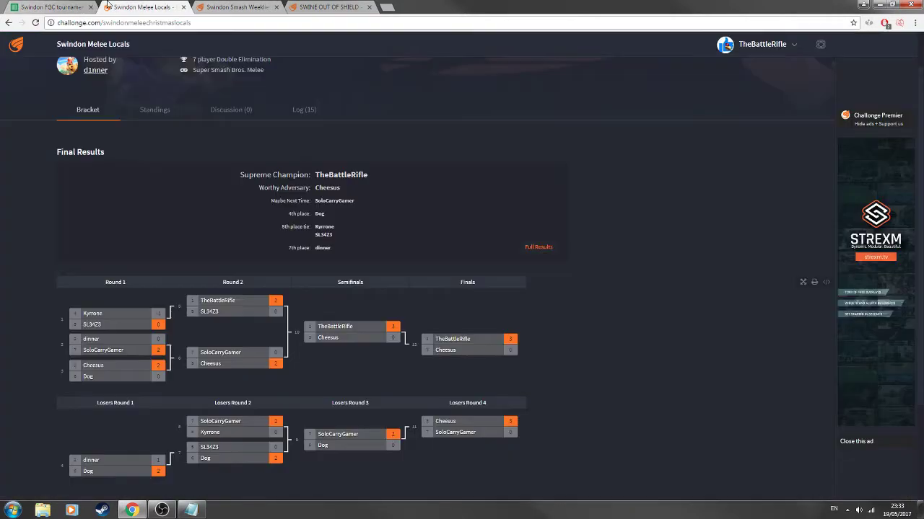
- Check DMBz's fourth place in Swindon Smash Weeklies 9, closing the ad, then return to Sheets
left_click(145, 6)
left_click(200, 6)
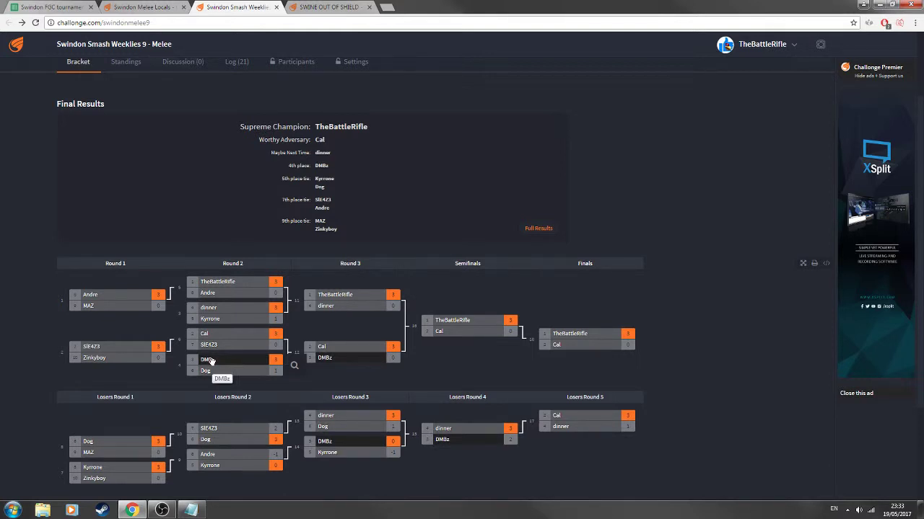
left_click(849, 396)
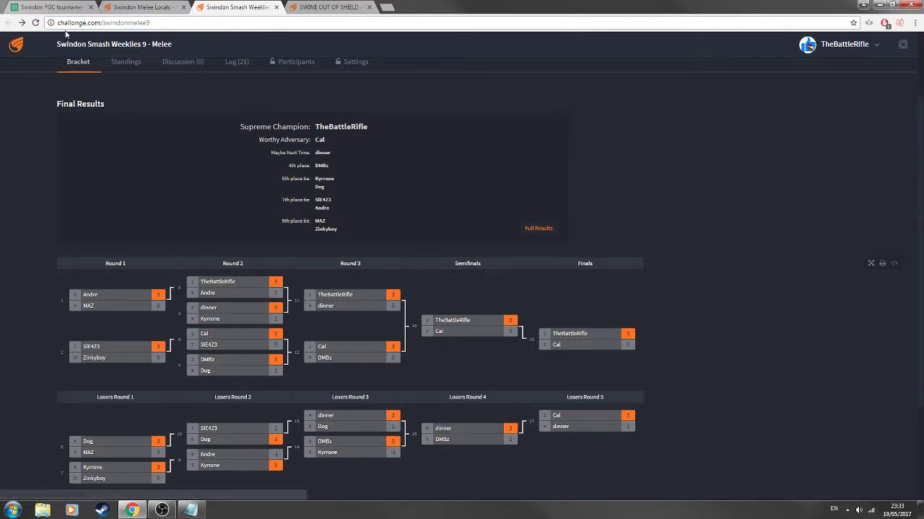
left_click(37, 6)
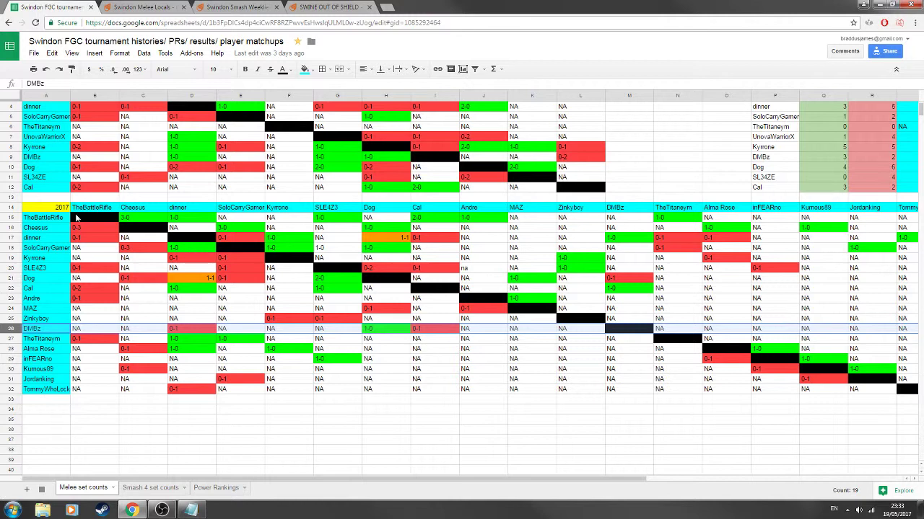
- Fill slot 7 of the Notepad ranking draft with 'dinner'
left_click(192, 512)
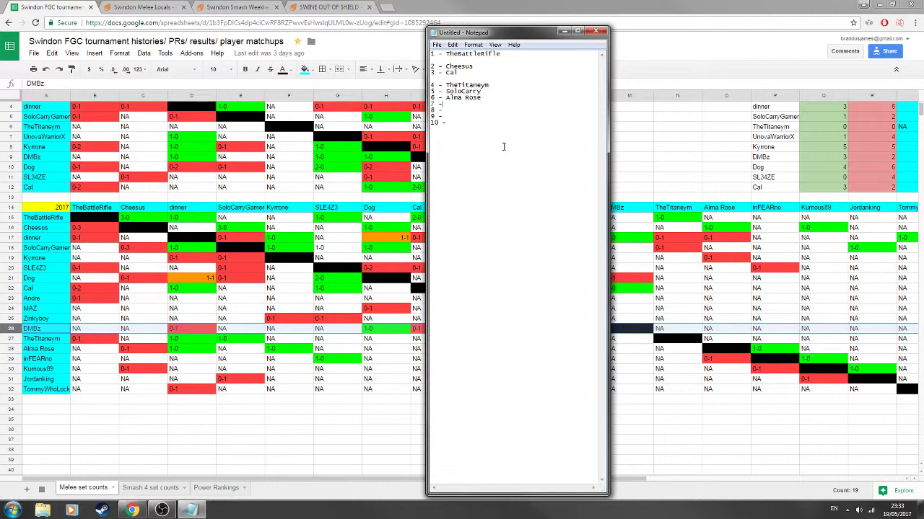
type("inner")
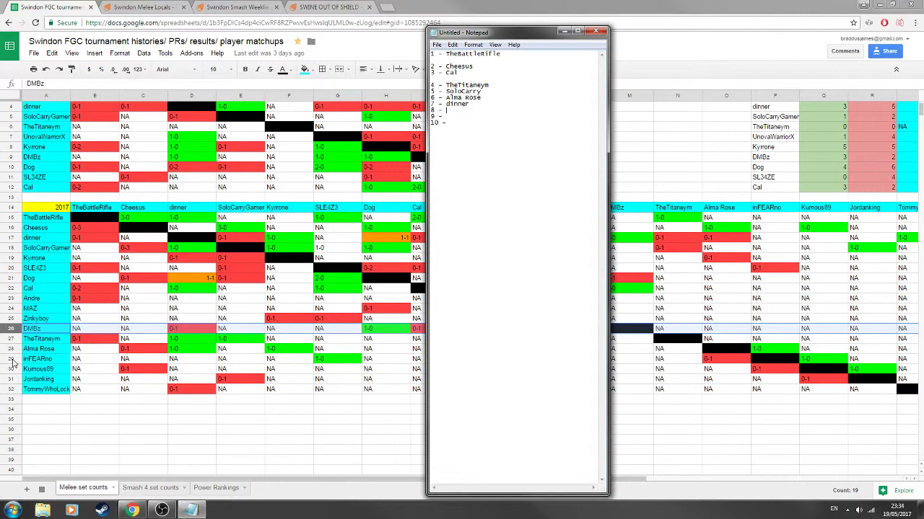
- Compare the set-count rows of Dog, DMBz and inFEARno in the matchup sheet
left_click(10, 283)
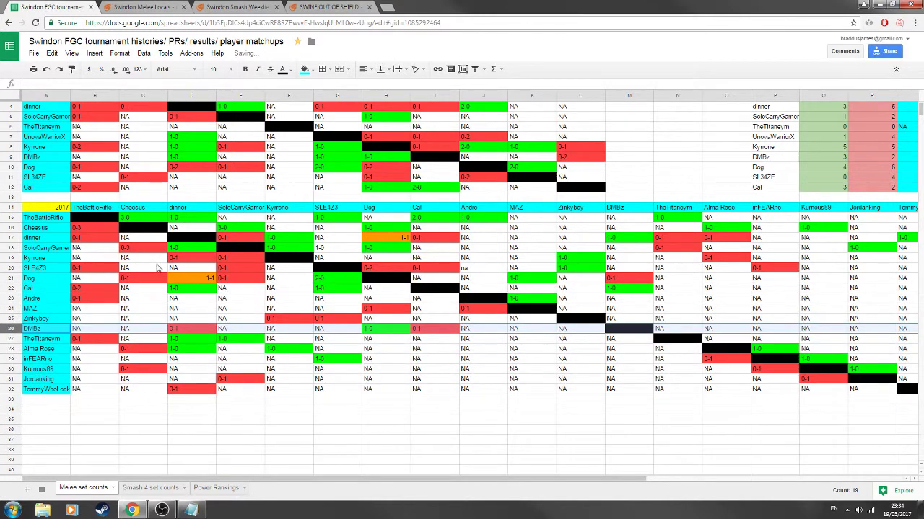
left_click(18, 279)
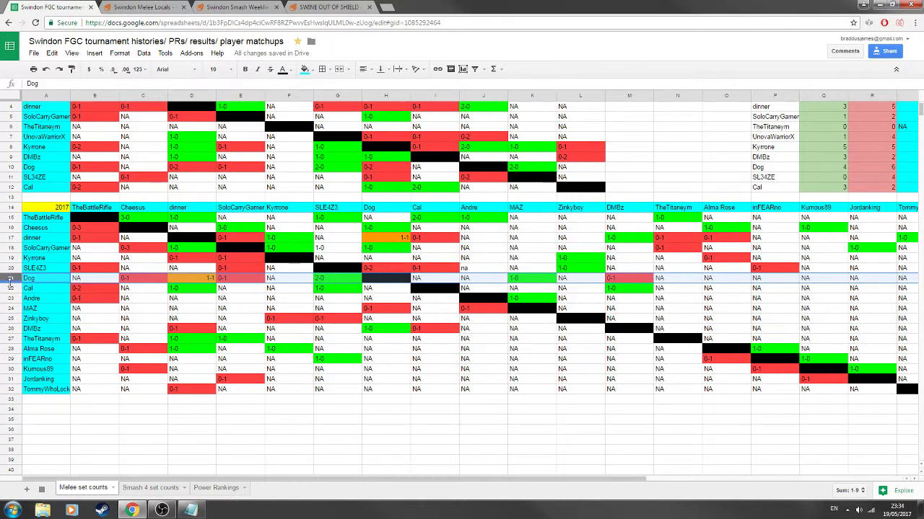
left_click(10, 329)
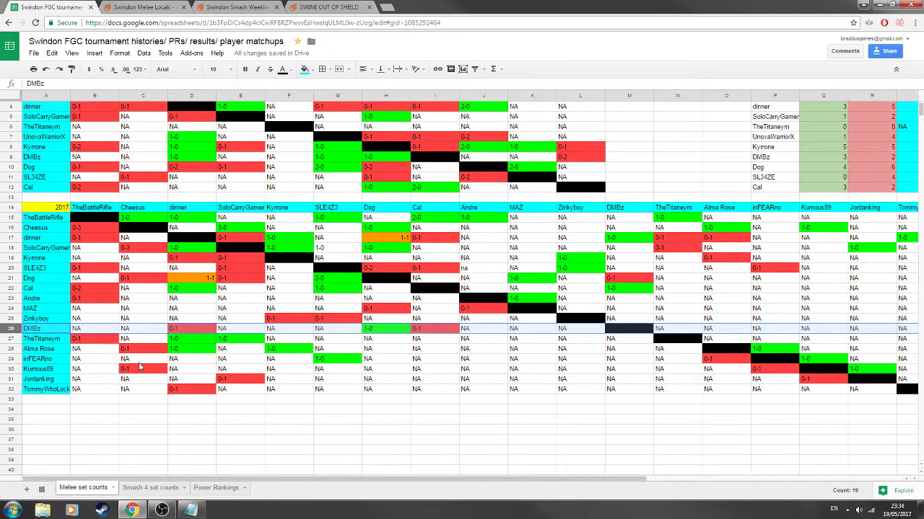
left_click(12, 359)
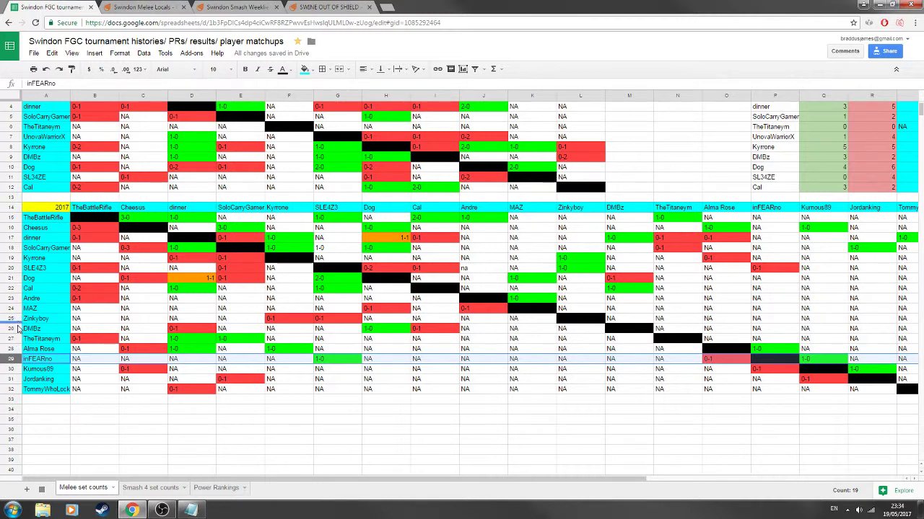
left_click(15, 328)
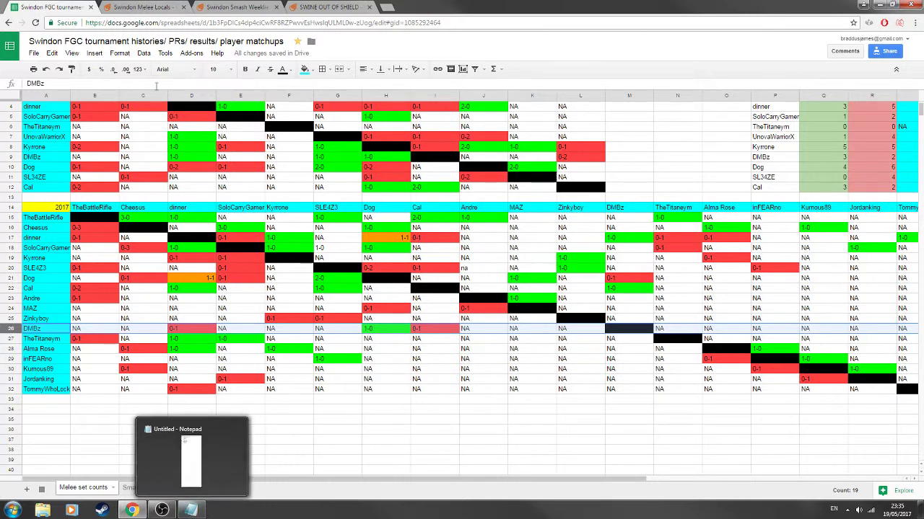
- Enter DMBz as rank 8 in the Notepad list
left_click(190, 510)
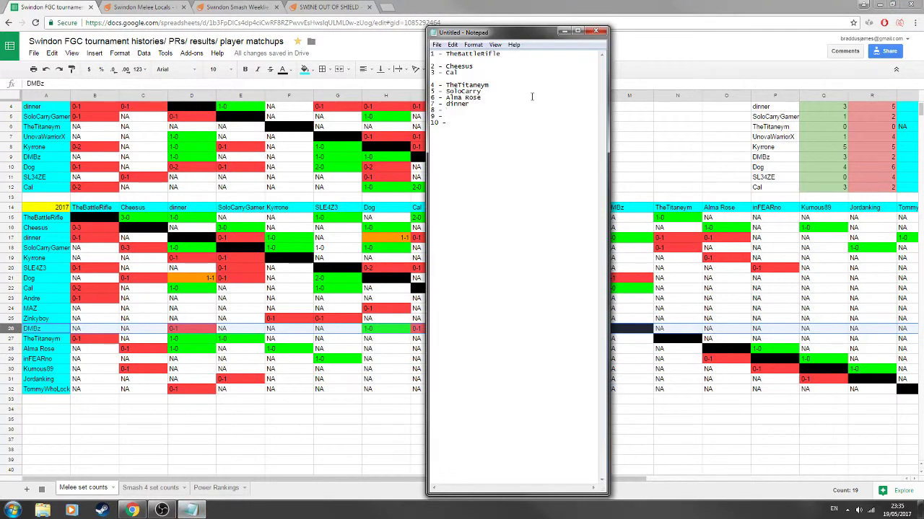
key("Caps_Lock")
type("DMB")
key("Caps_Lock")
type("z")
- Compare DMBz's and SLE4Z3's set-count rows, then glance back at the ranking list
left_click(373, 330)
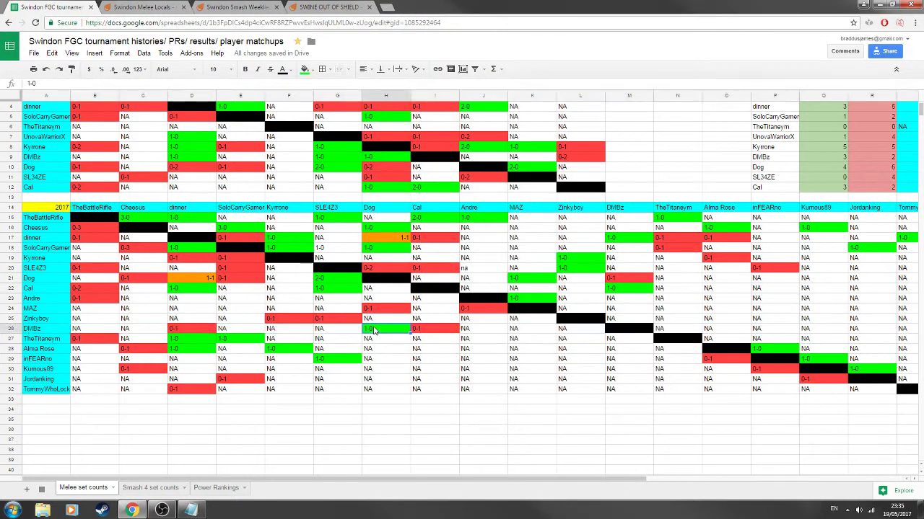
left_click(11, 328)
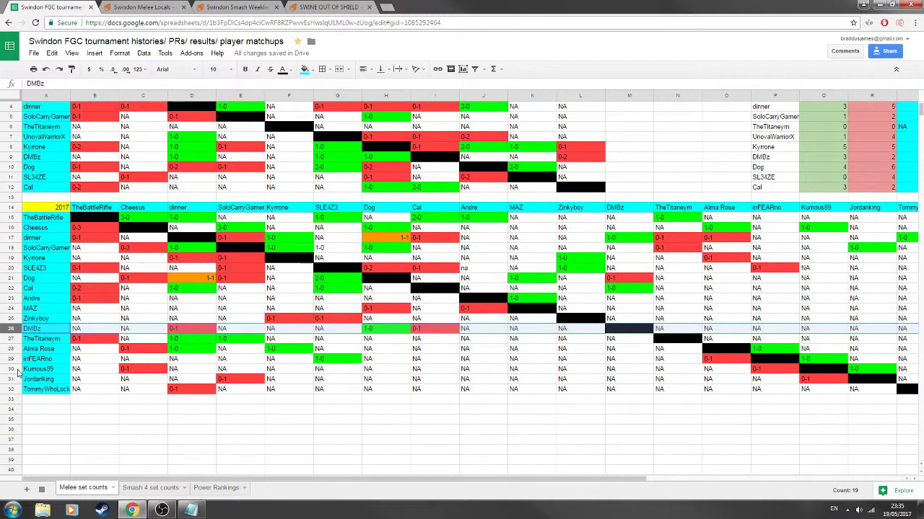
left_click(14, 267)
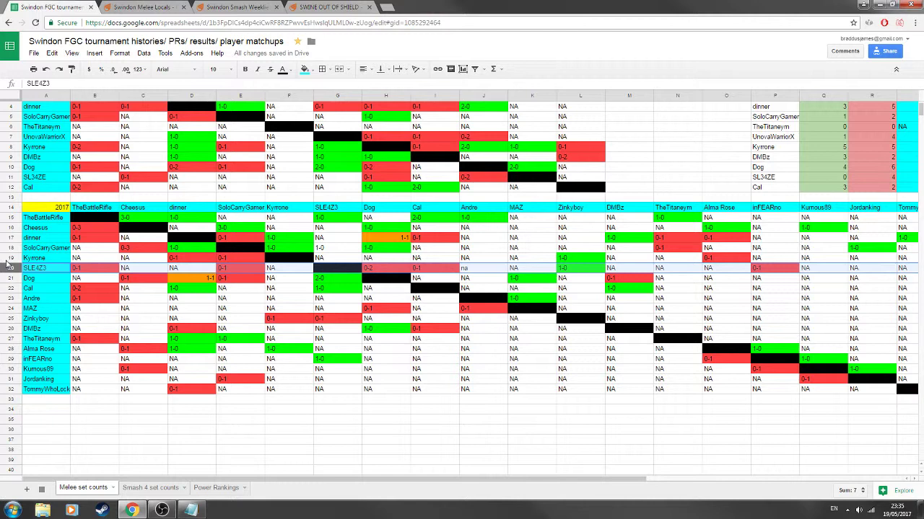
left_click(191, 510)
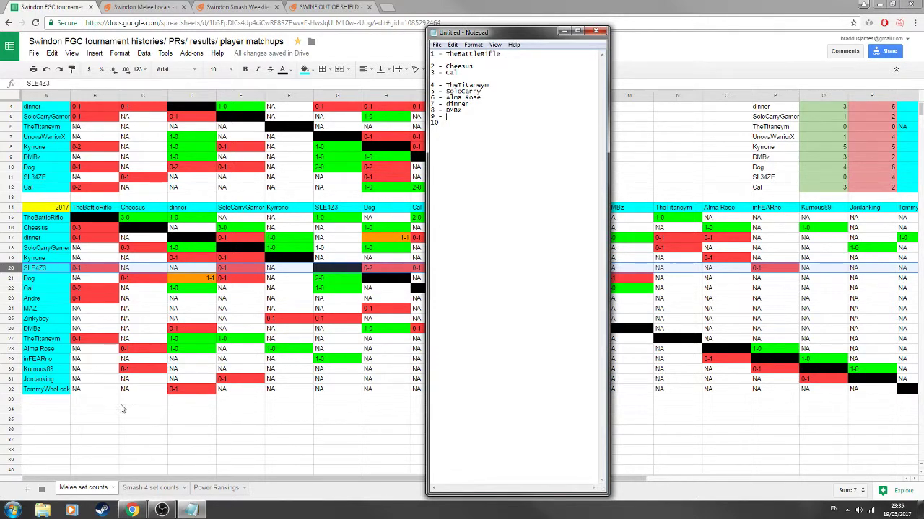
- Weigh inFEARno's set counts against Dog's, then bring the ranking list forward
left_click(14, 360)
left_click(13, 359)
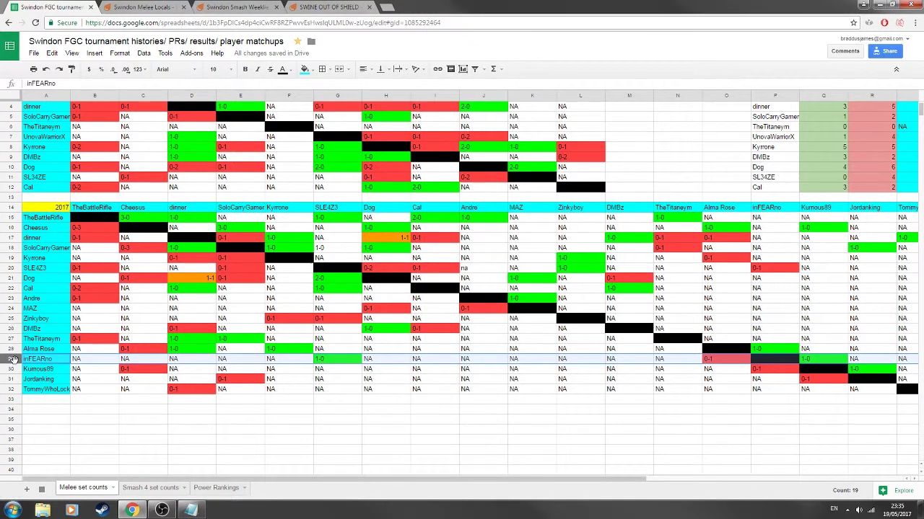
left_click(12, 280)
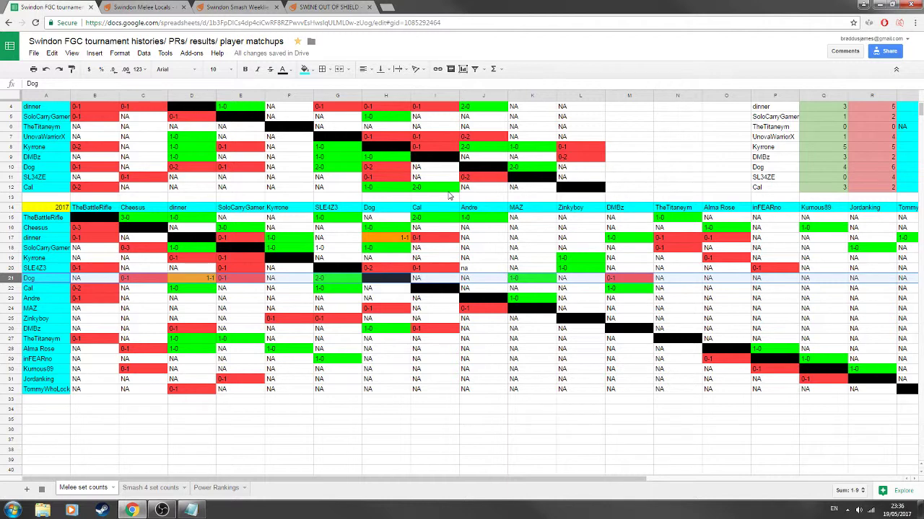
left_click(10, 358)
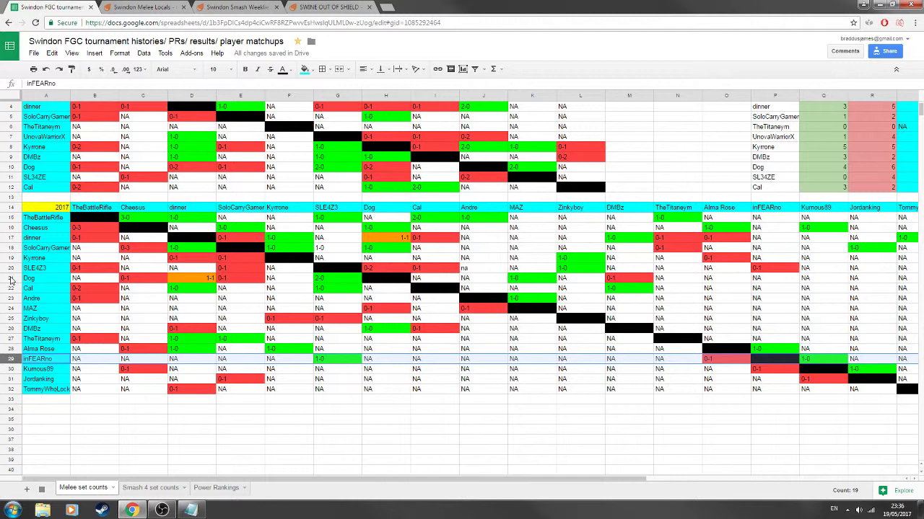
left_click(10, 278)
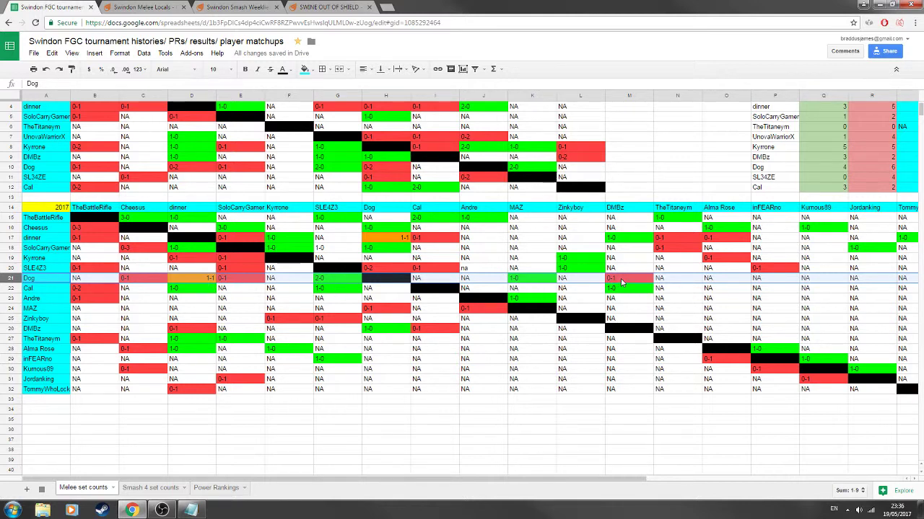
left_click(192, 511)
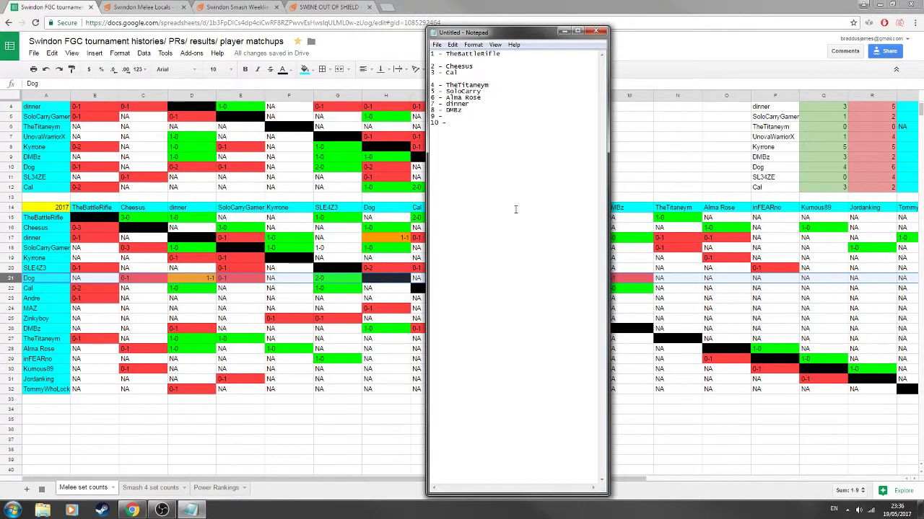
- Enter Dog at rank 9 and inFEARno at rank 10
key("Caps_Lock")
type("Dog")
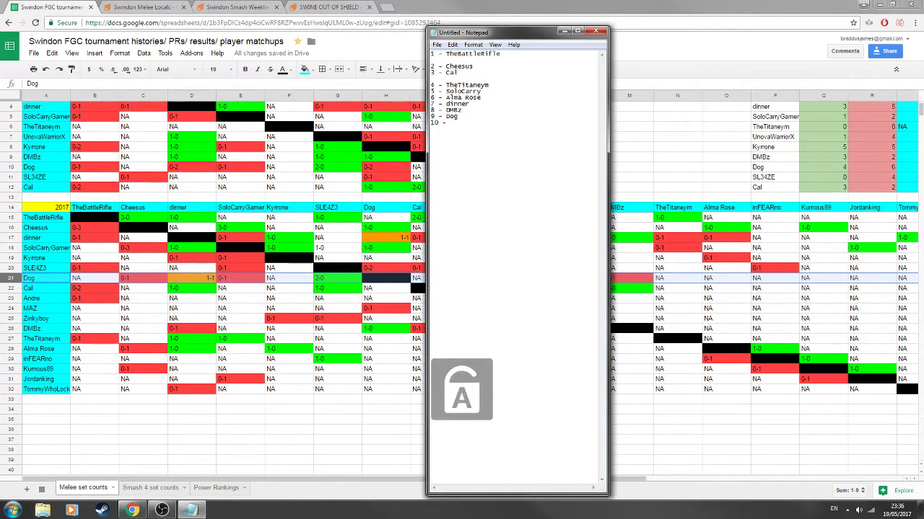
type("in")
key("Caps_Lock")
type("FEAR")
key("Caps_Lock")
type("no")
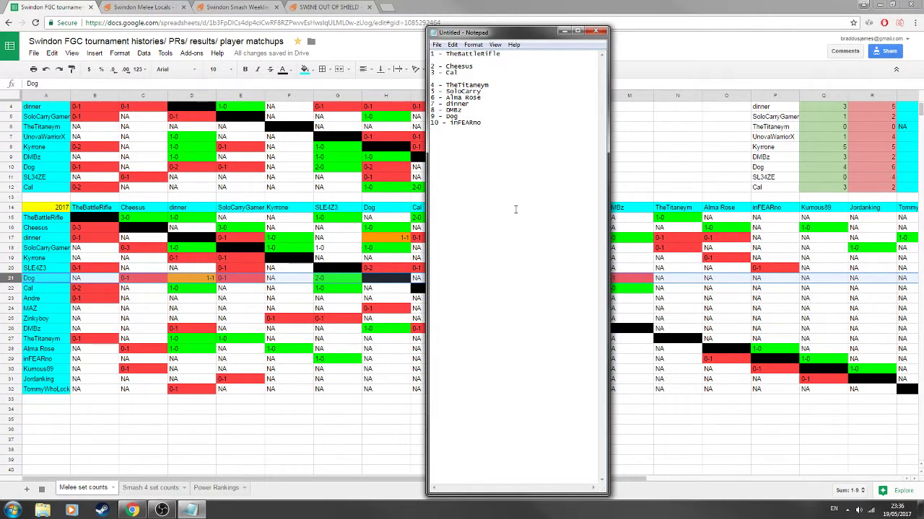
- Add empty numbered slots 11 through 15 to the list
key("Return")
type("11 -")
key("Return")
type("12 -")
key("Return")
type("13 -")
key("Return")
type("14 -")
key("Return")
type("15")
- Delete the blank lines after Cal and after TheBattleRifle
left_click(452, 78)
key("BackSpace")
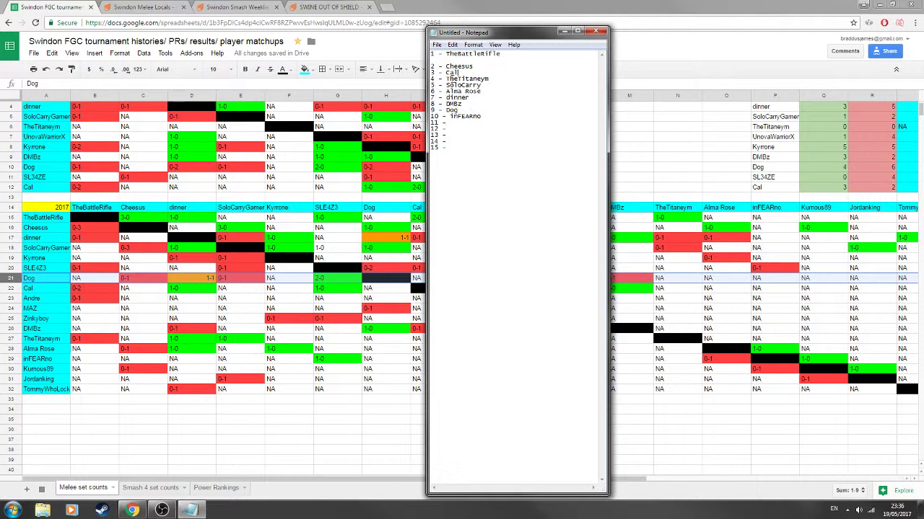
left_click(439, 61)
key("BackSpace")
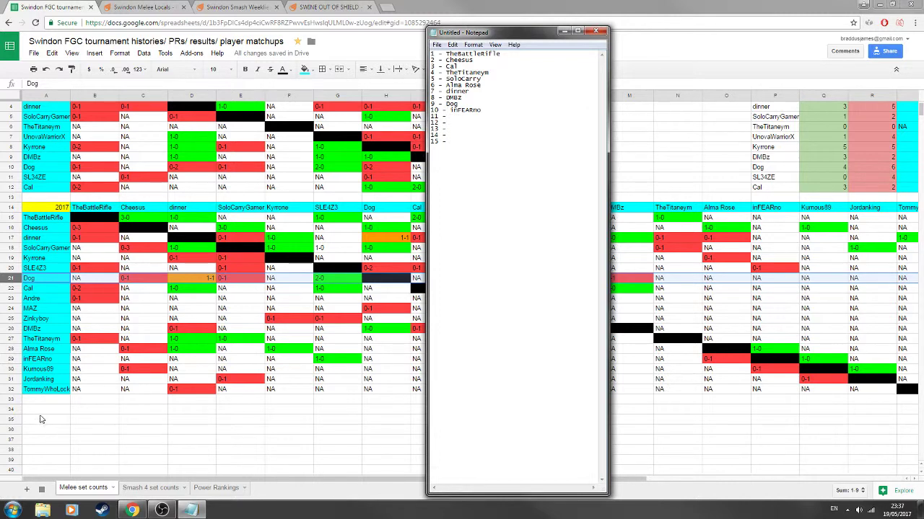
- Review the set-count rows for SLE4Z3, Andre, MAZ and Zinkyboy
left_click(12, 258)
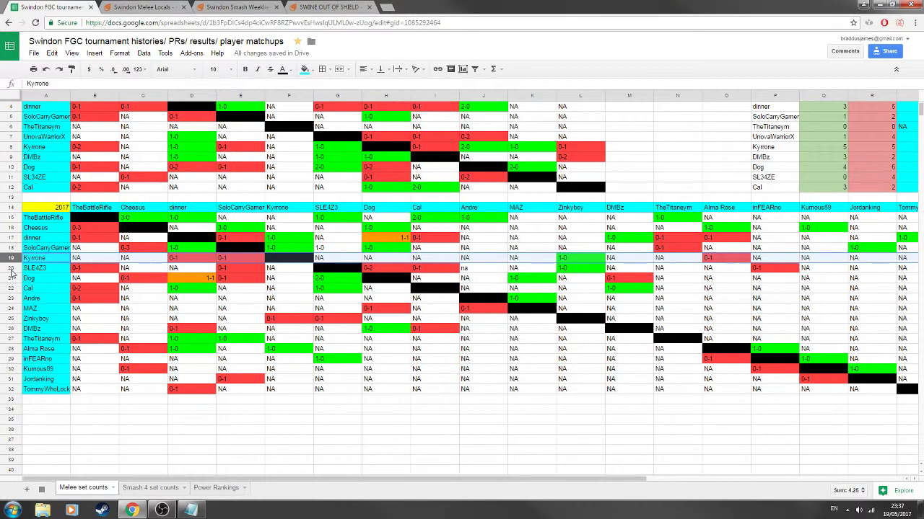
left_click(12, 268)
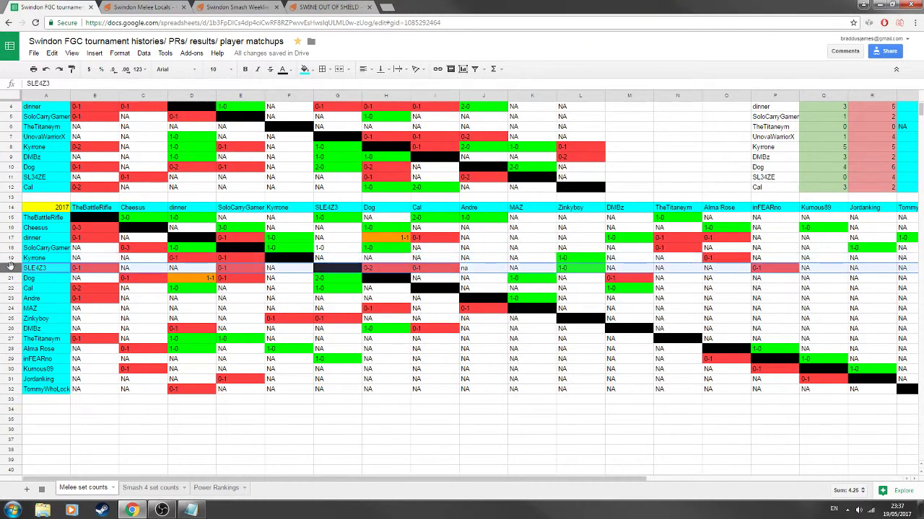
left_click(12, 298)
left_click(11, 308)
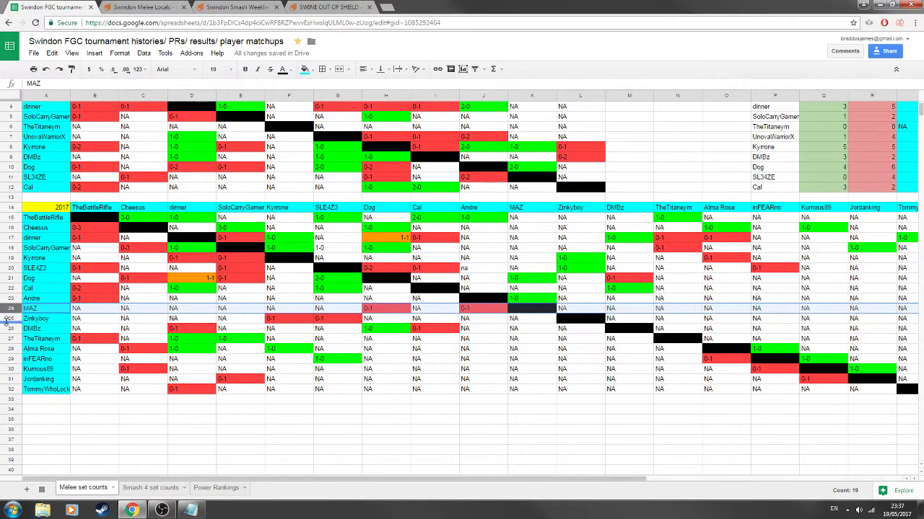
left_click(7, 318)
left_click_drag(7, 319, 12, 355)
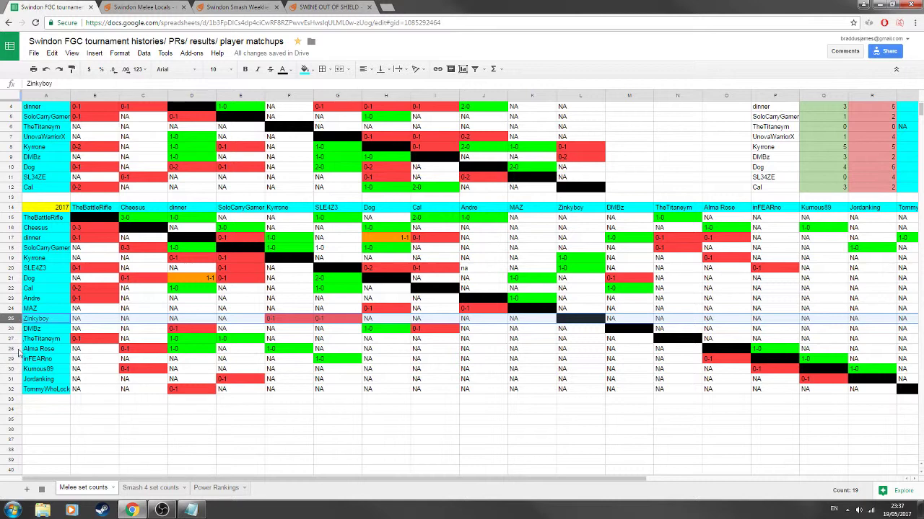
left_click(12, 369)
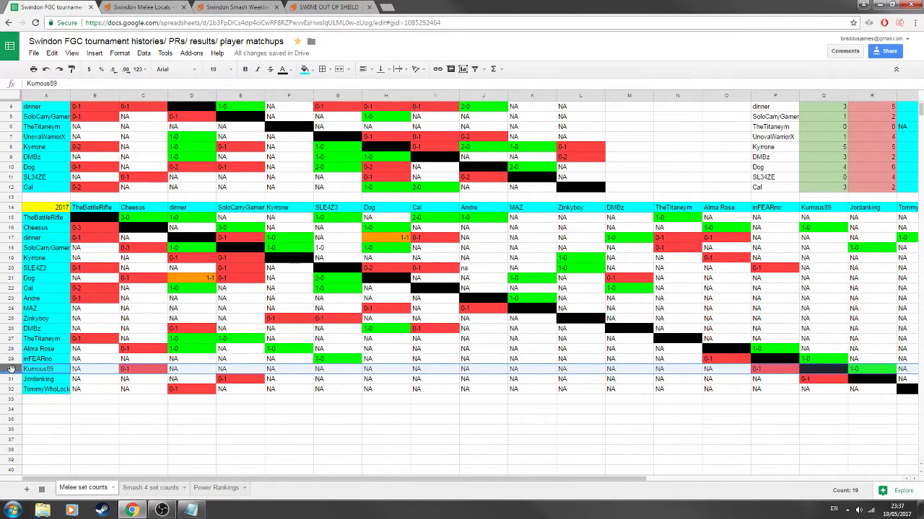
left_click(10, 380)
left_click(9, 388)
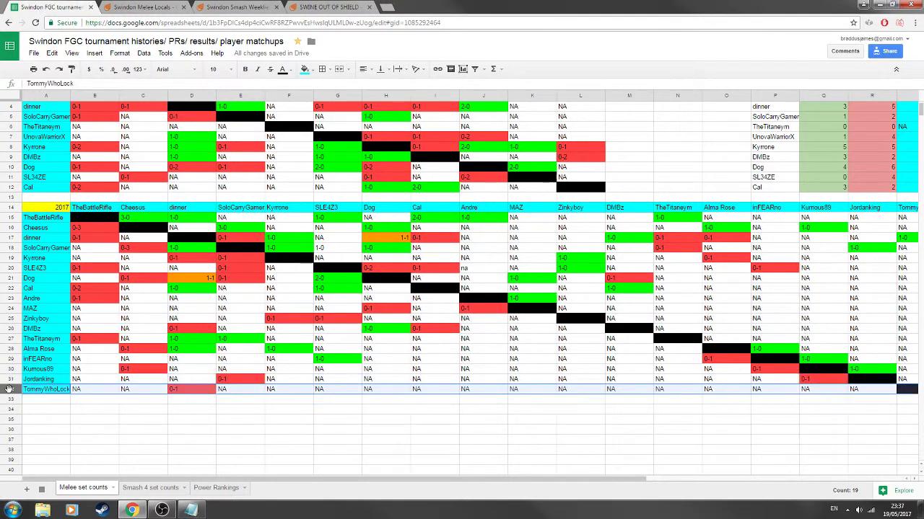
left_click(11, 258)
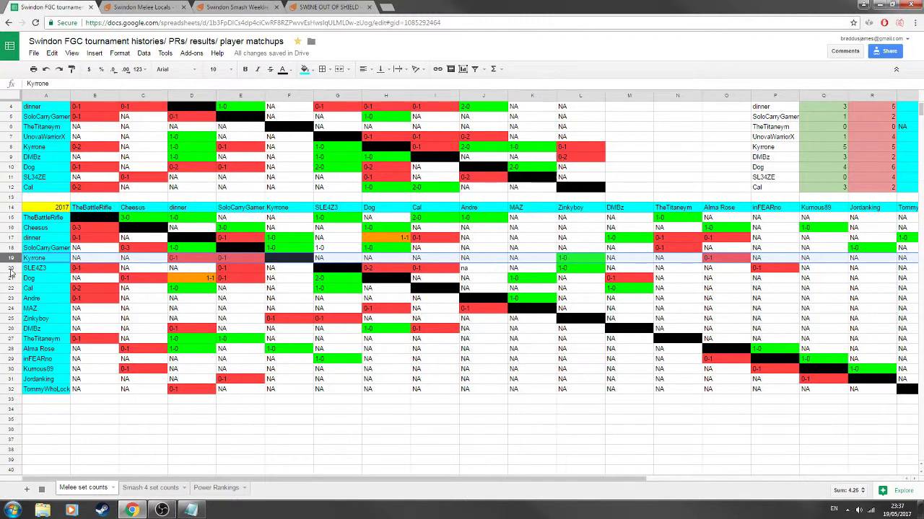
left_click(10, 268)
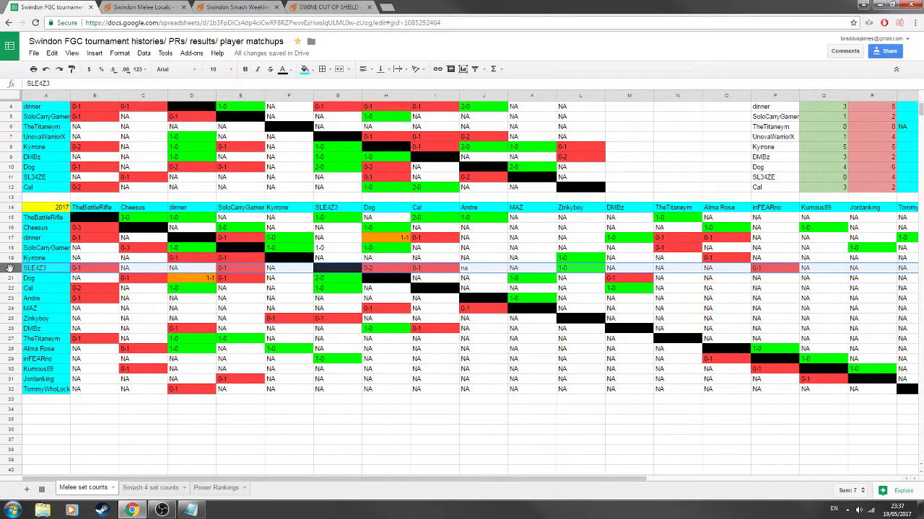
left_click(191, 510)
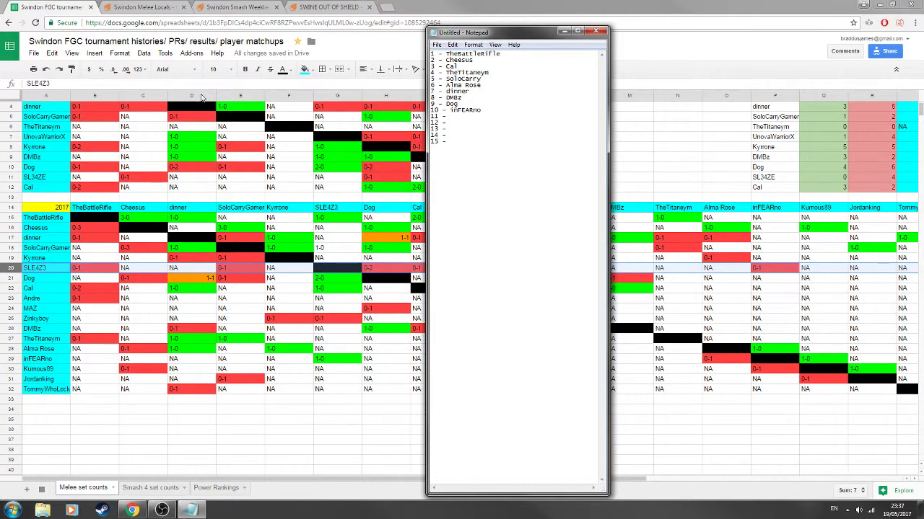
- Flip between the SWINE OUT OF SHIELD, Smash Weeklies 9 and Melee Locals brackets
left_click(312, 5)
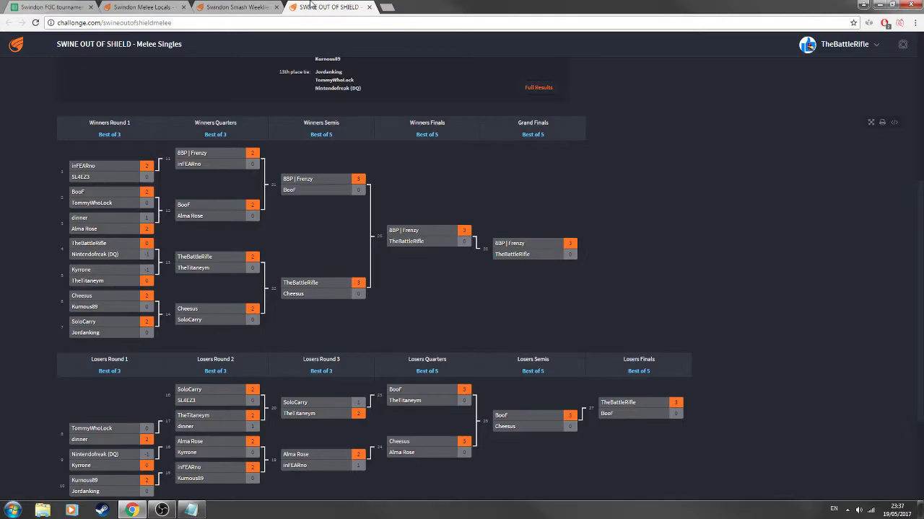
scroll(431, 316, "up", 3)
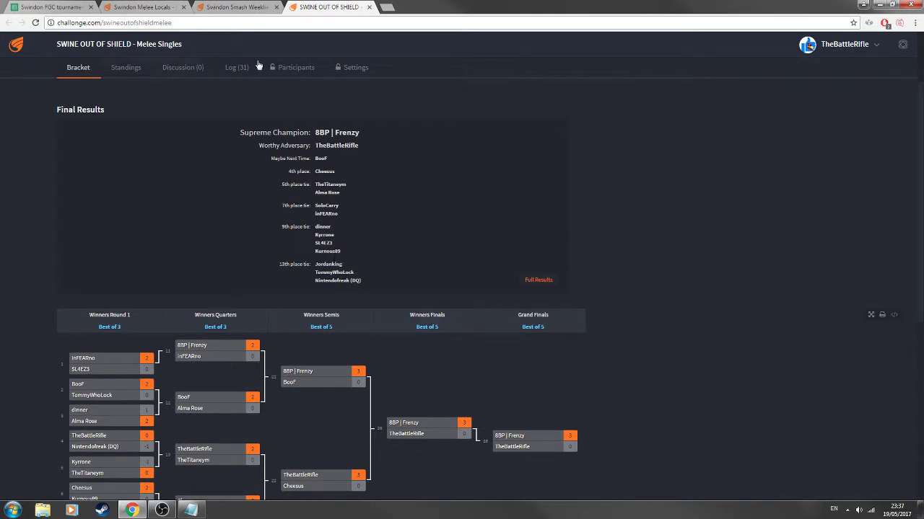
left_click(254, 7)
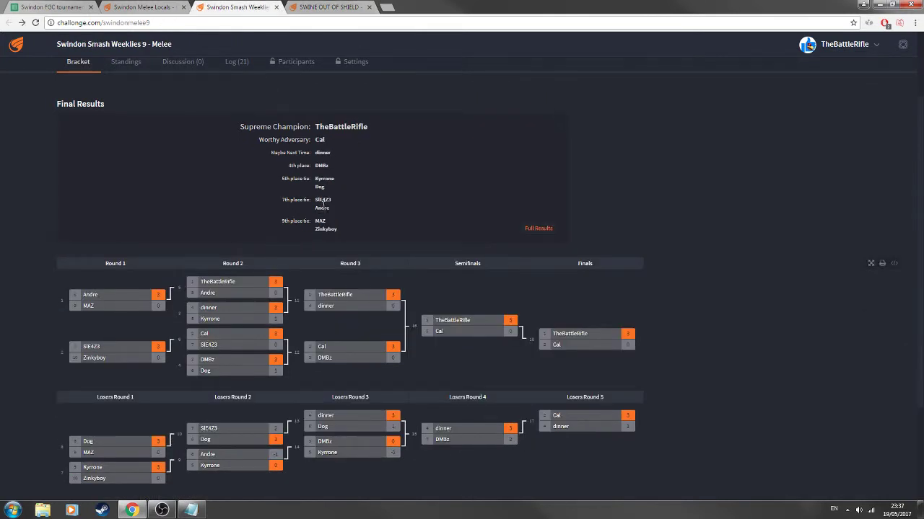
left_click(165, 7)
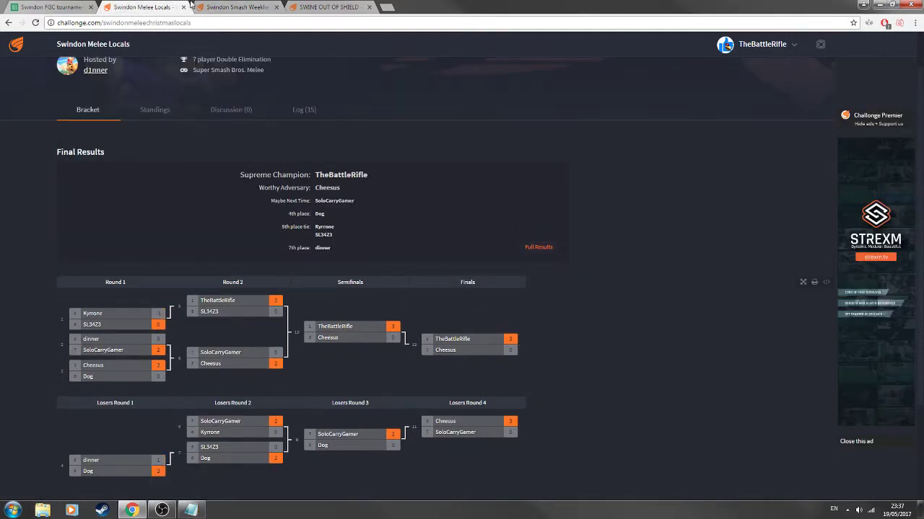
left_click(223, 5)
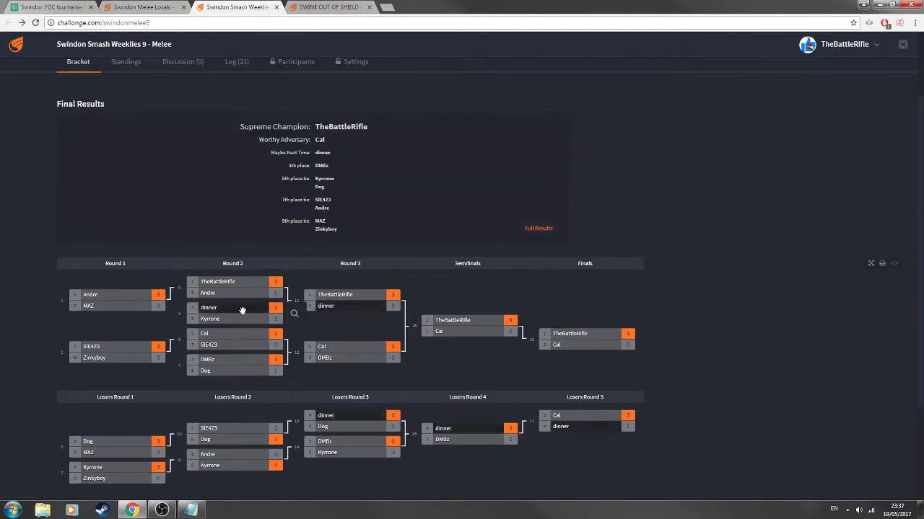
left_click(332, 7)
scroll(282, 303, "down", 5)
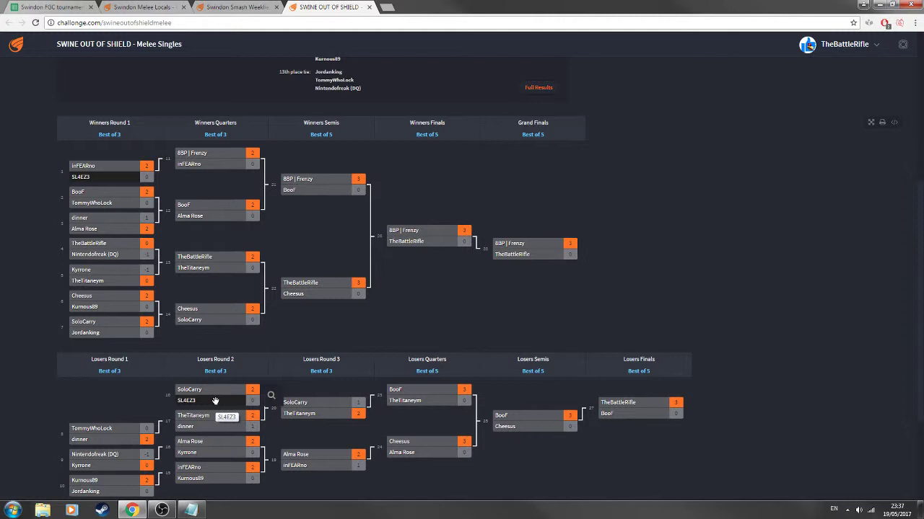
- Scan each bracket's final results again, ending on the matchup spreadsheet
key("ctrl+shift+Tab")
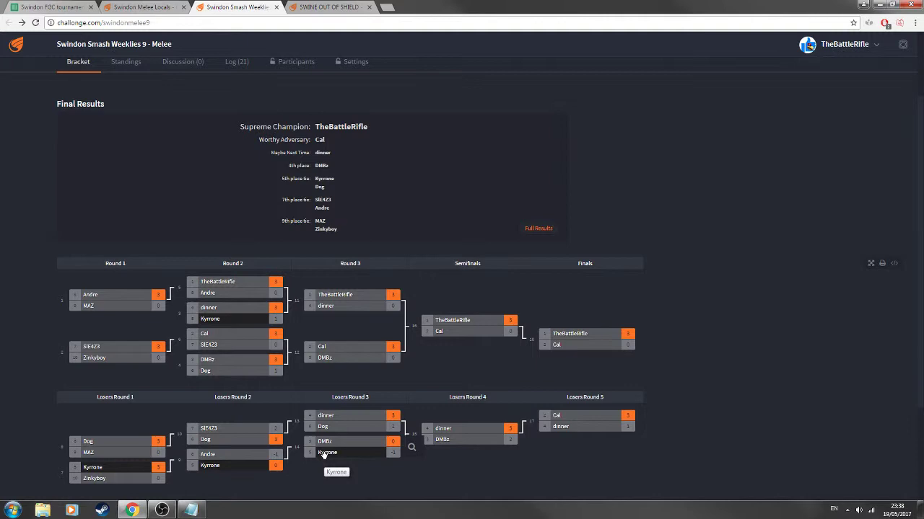
key("ctrl+shift+Tab")
key("ctrl+shift+Tab")
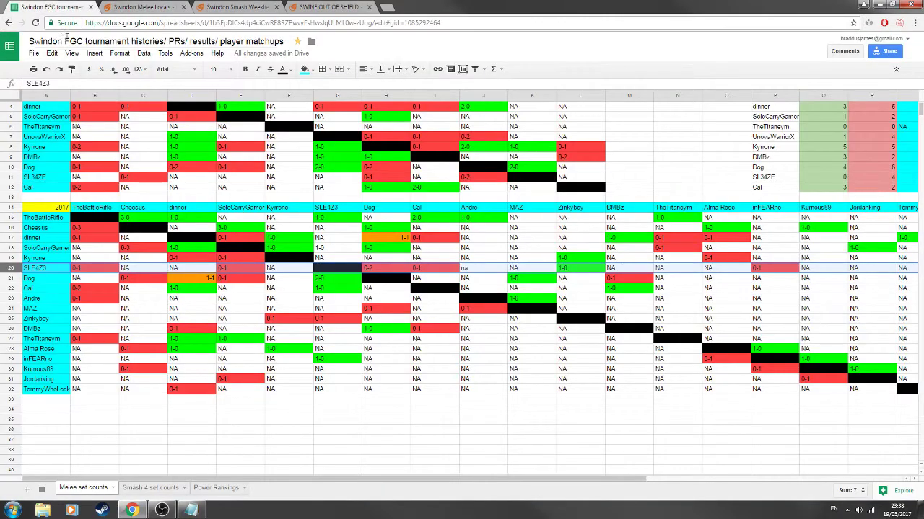
key("ctrl+Tab")
scroll(461, 289, "up", 1)
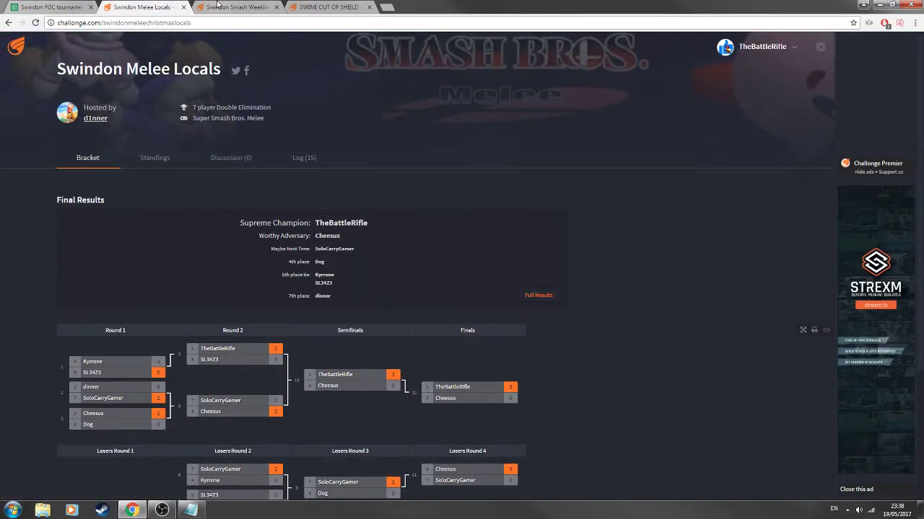
left_click(217, 4)
scroll(408, 130, "up", 2)
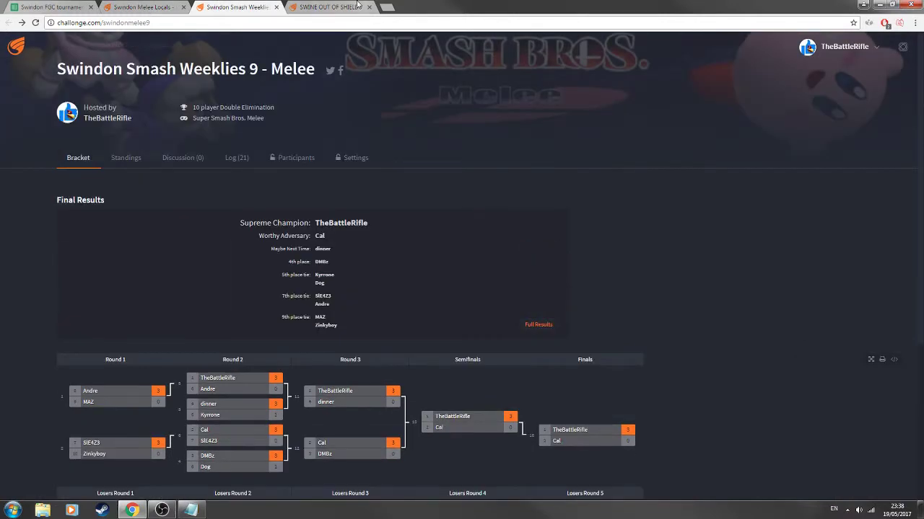
left_click(358, 4)
scroll(378, 145, "up", 5)
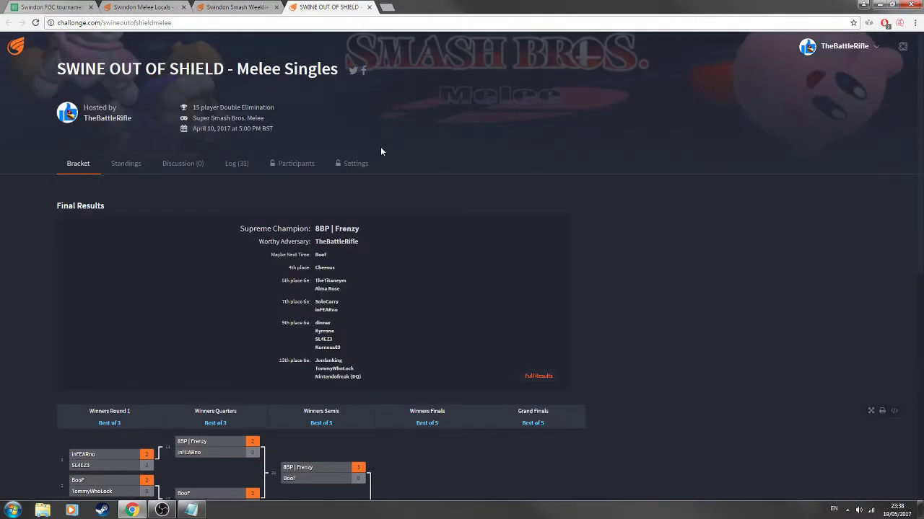
scroll(609, 157, "down", 3)
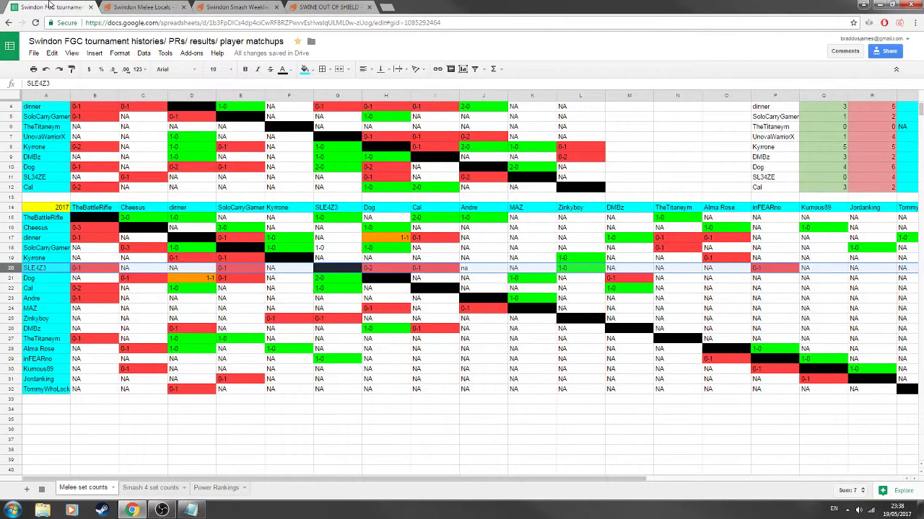
left_click(51, 5)
- Check SLE4Z3's 0-2 record against Dog, then return to the ranking list
left_click(190, 510)
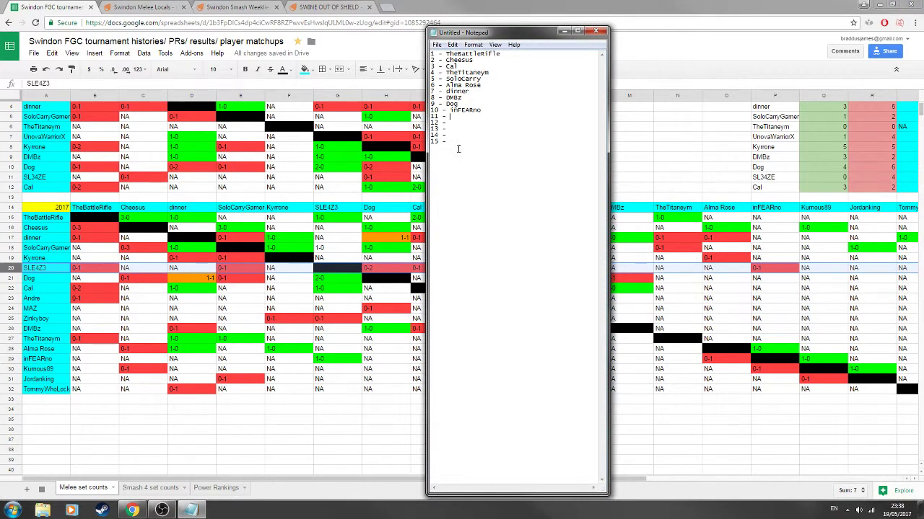
left_click(323, 262)
left_click(371, 272)
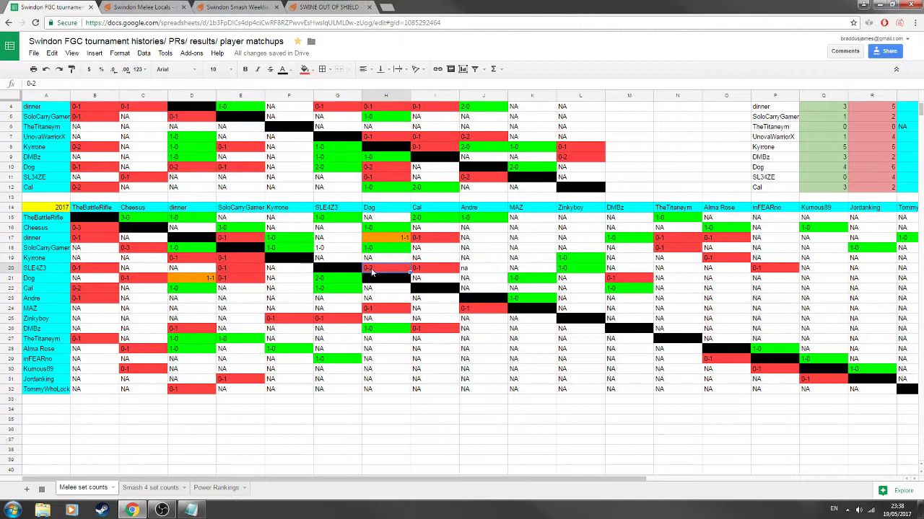
left_click(191, 510)
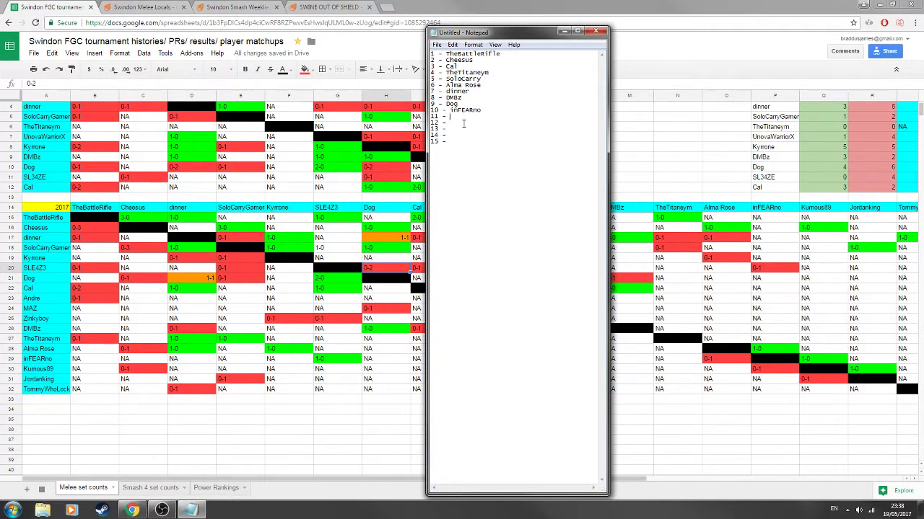
- Enter Kyrrone at rank 11 and SLE4Z3 at rank 12
key("Caps_Lock")
type("Kyrrone")
key("Down")
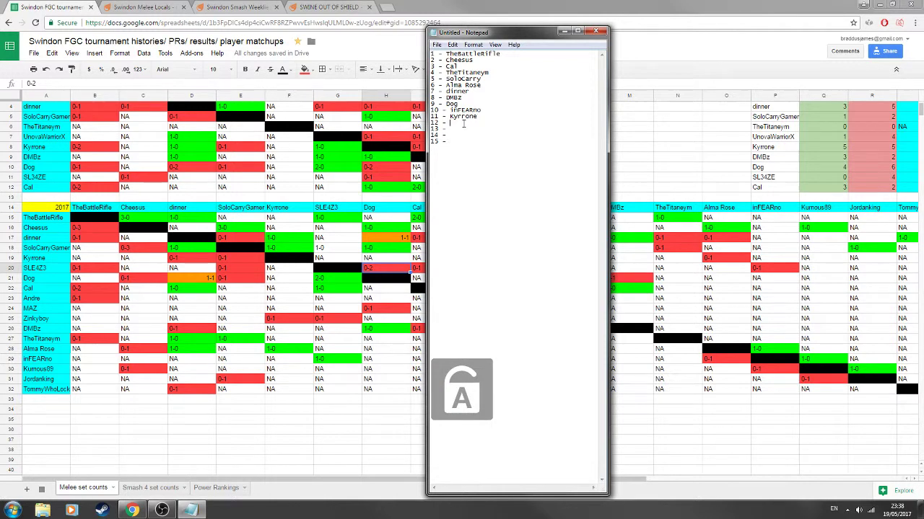
key("Caps_Lock")
type("SLE")
key("Caps_Lock")
type("4Z3")
key("Down")
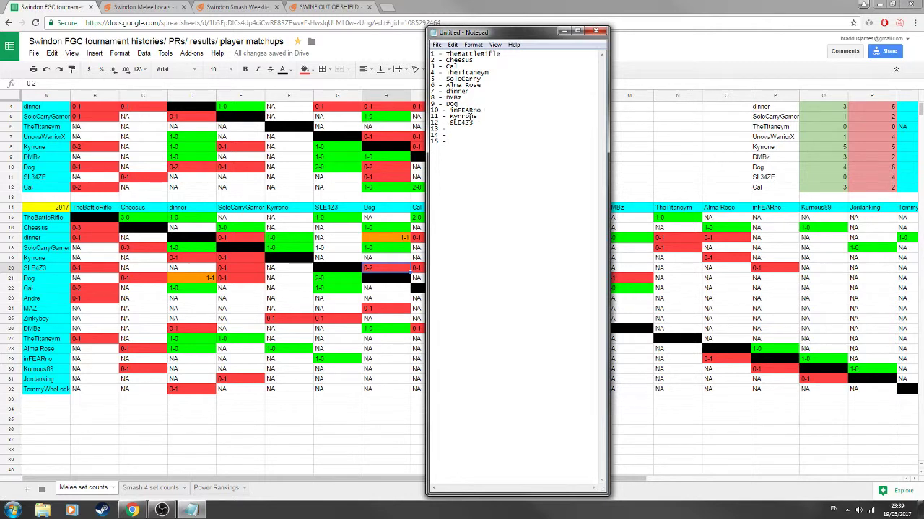
- Highlight ranks 5 to 10 in the list, then place the cursor on line 13
mouse_move(473, 53)
left_mouse_down()
mouse_move(501, 54)
mouse_move(455, 61)
mouse_move(476, 60)
left_mouse_up()
left_click(452, 62)
left_click_drag(481, 109, 432, 78)
left_click(512, 78)
left_click(465, 130)
left_click(9, 369)
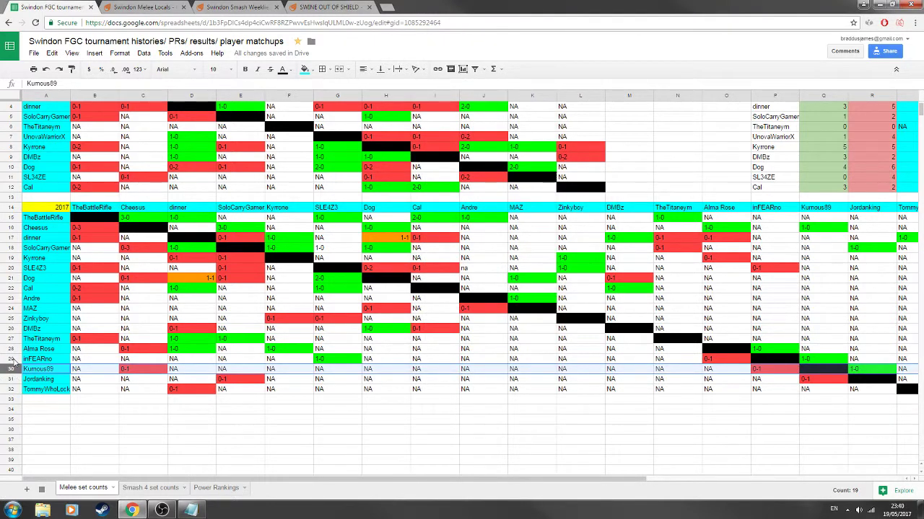
left_click(11, 359)
left_click(191, 510)
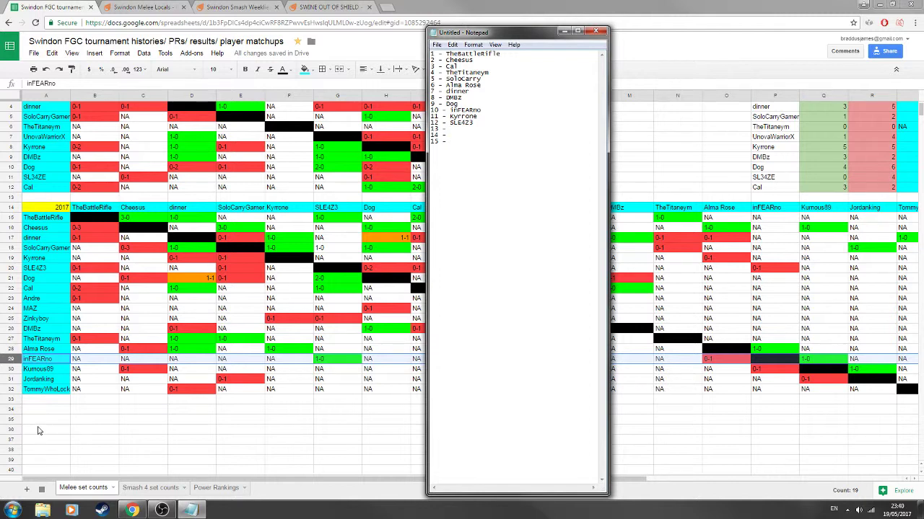
left_click(13, 369)
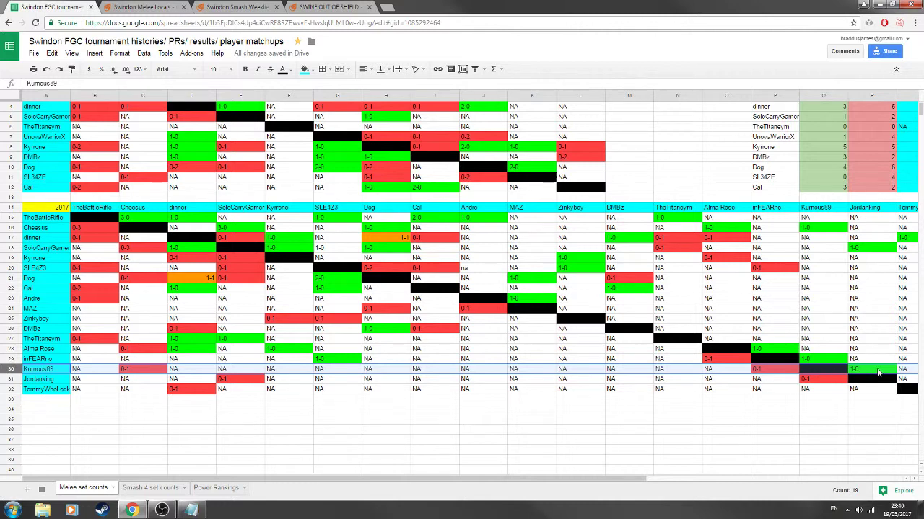
left_click(12, 379)
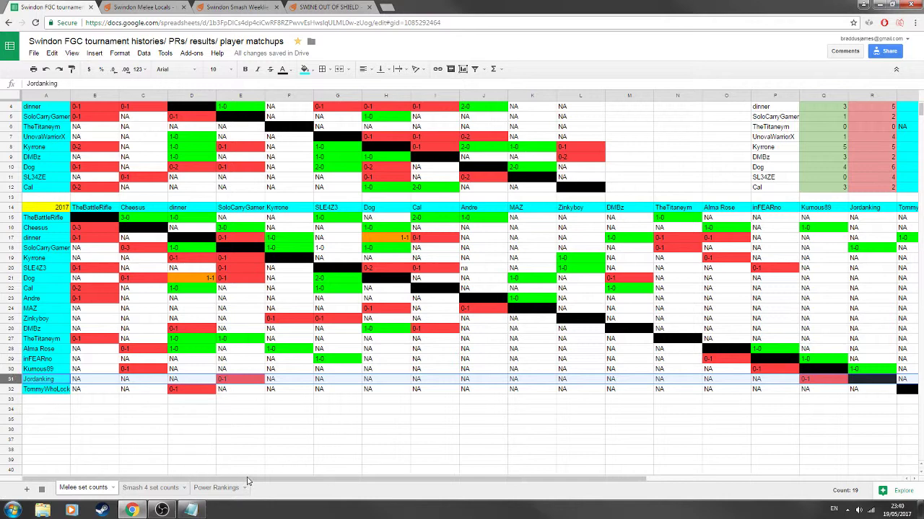
left_click_drag(248, 479, 202, 476)
- Scroll the SWINE OUT OF SHIELD bracket results, then return to the set-count sheet
left_click(314, 7)
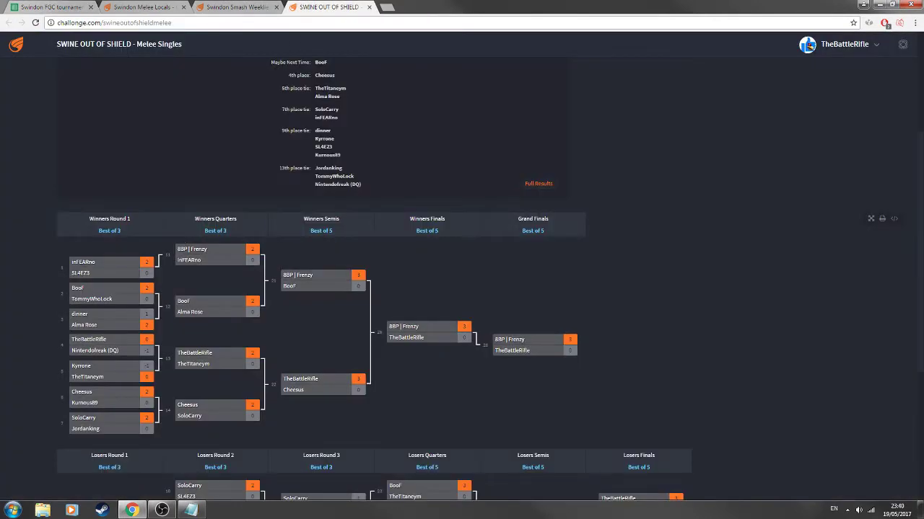
scroll(156, 187, "down", 2)
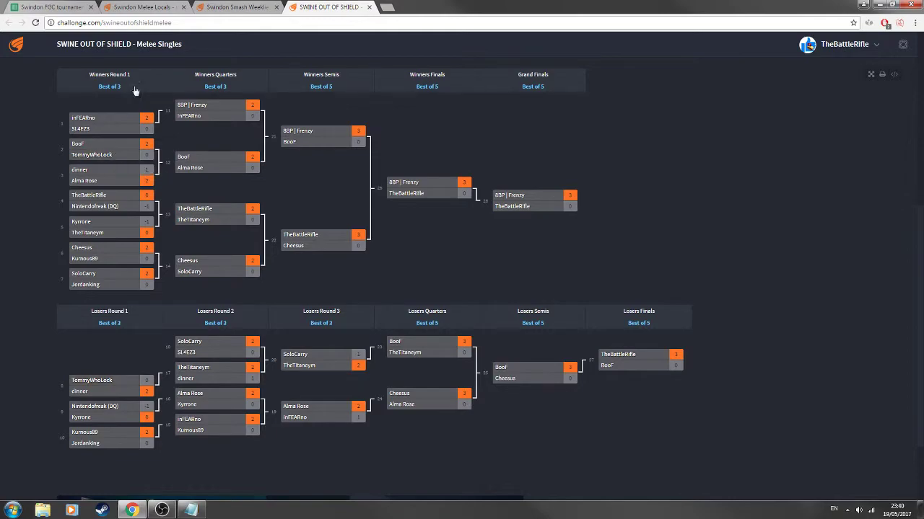
left_click(61, 7)
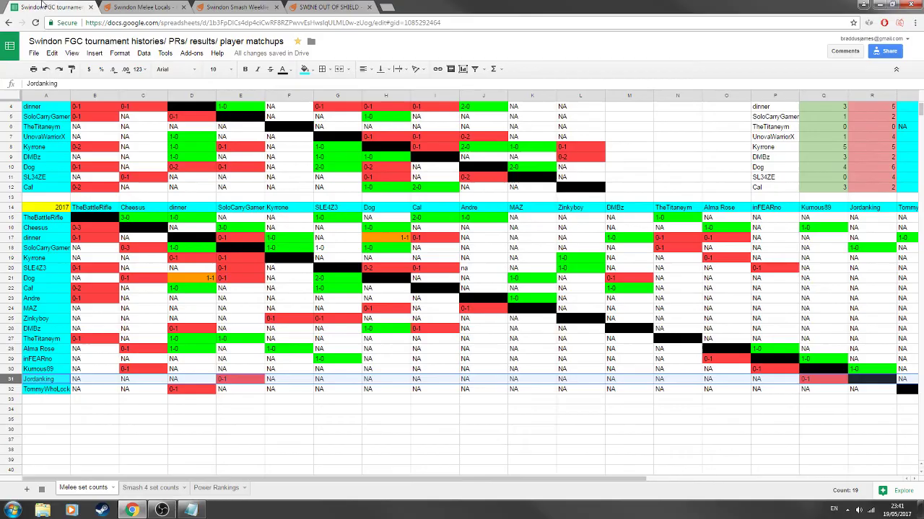
left_click(11, 370)
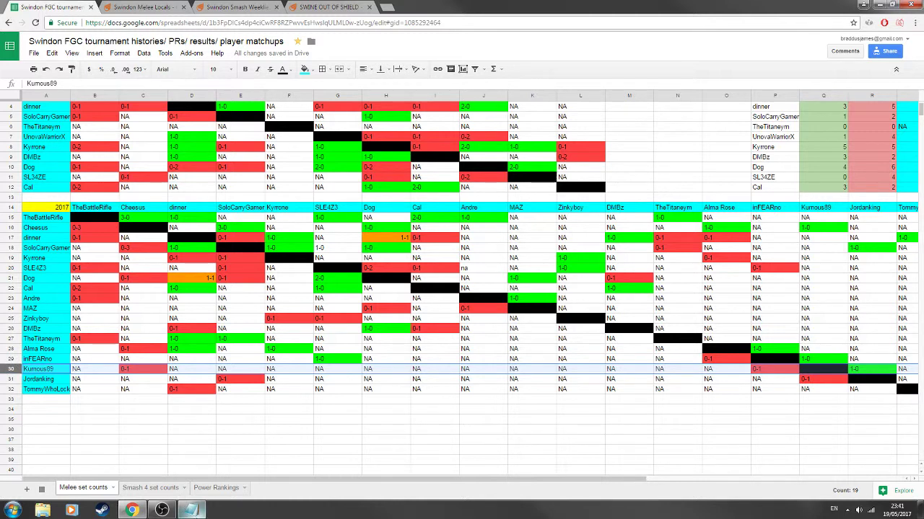
mouse_move(191, 510)
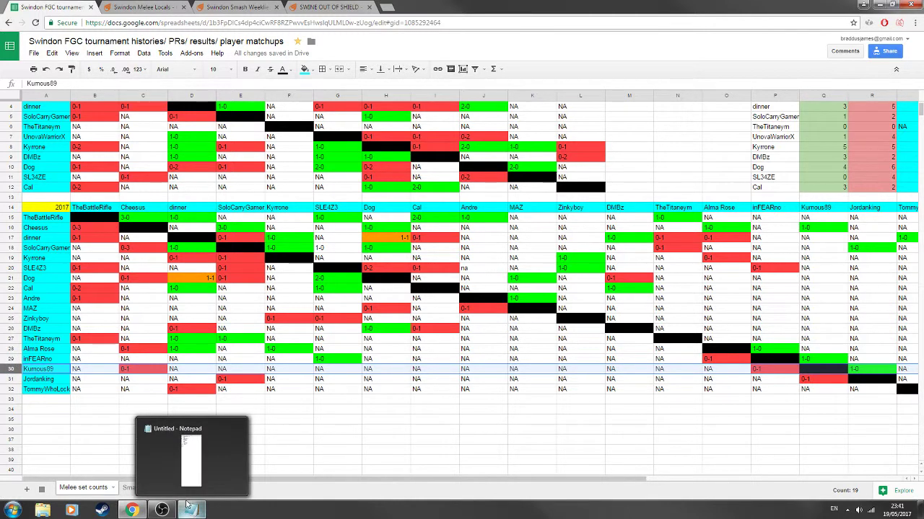
left_click(182, 447)
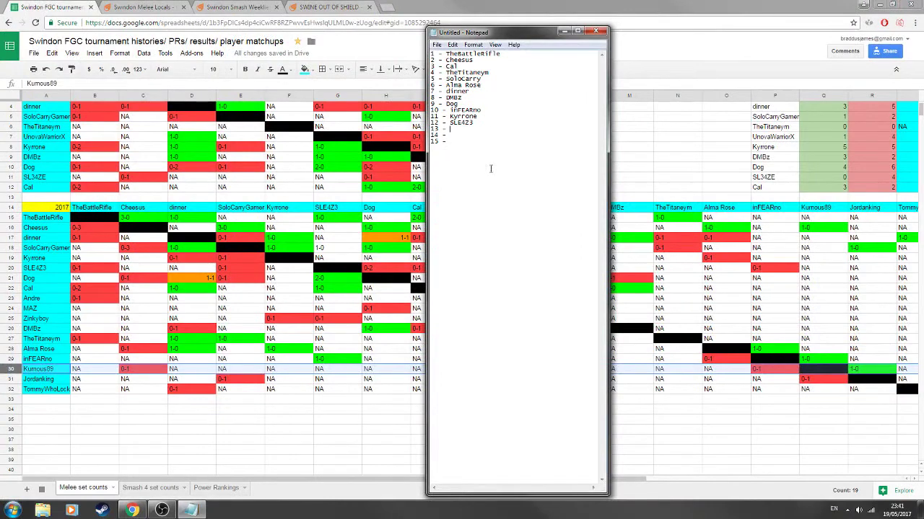
left_click(9, 319)
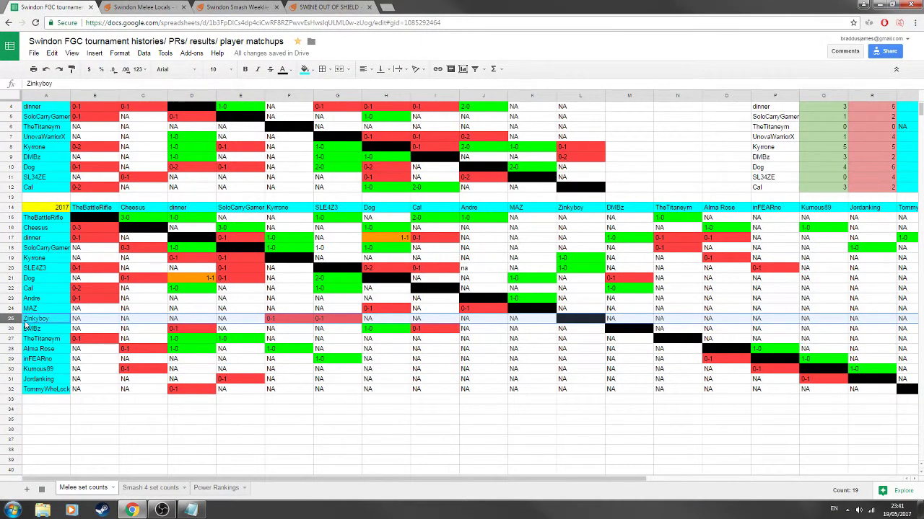
left_click(12, 306)
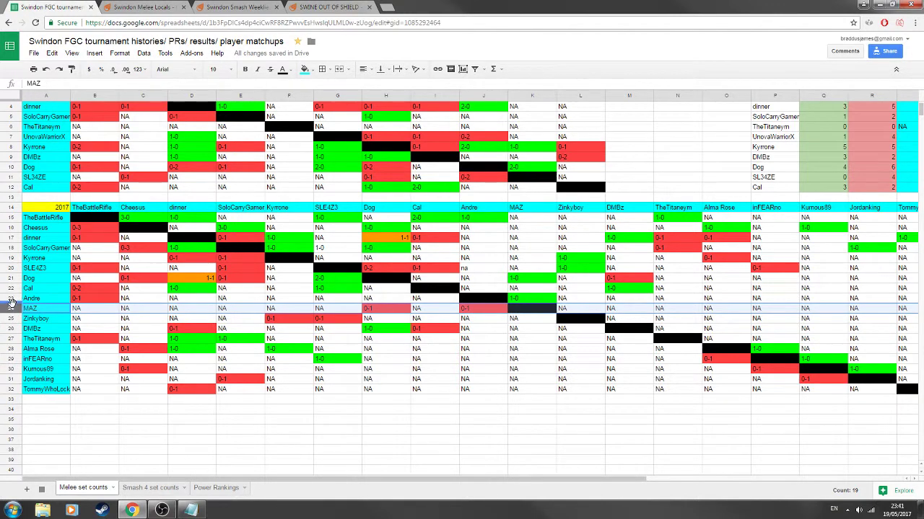
left_click(11, 298)
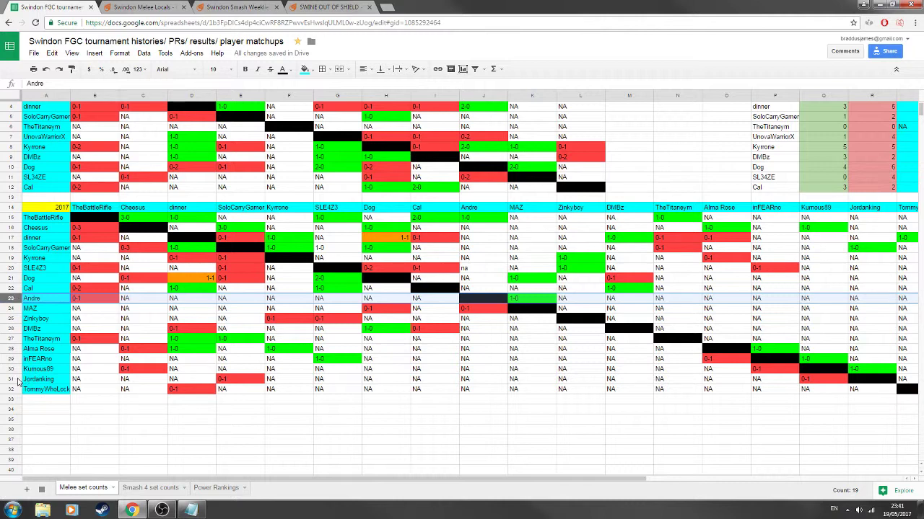
left_click(190, 510)
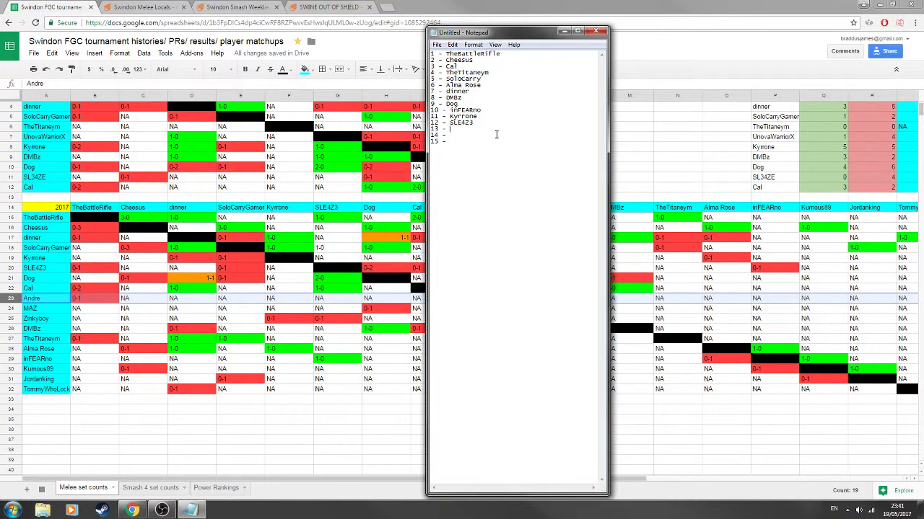
- Put Kurnous89 at rank 13, weigh Zinkyboy against Andre, and put Andre at 14
type("Kurnou")
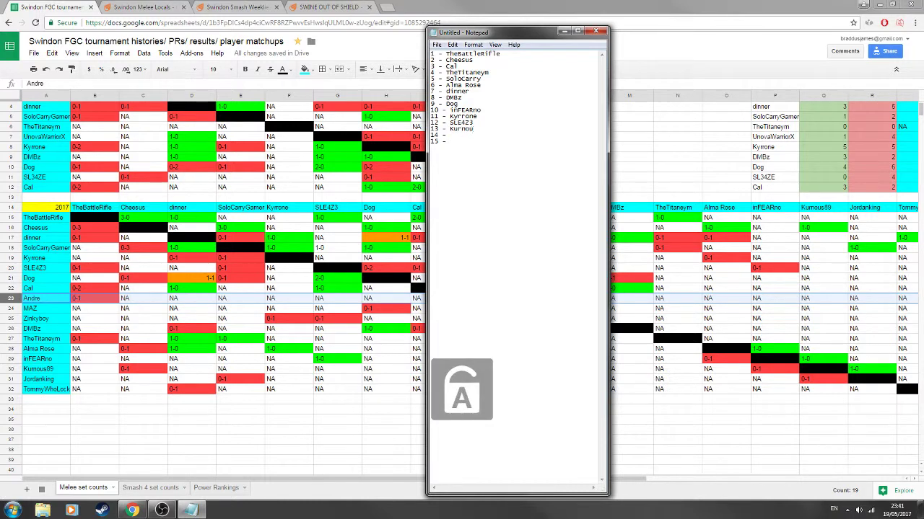
type("s89")
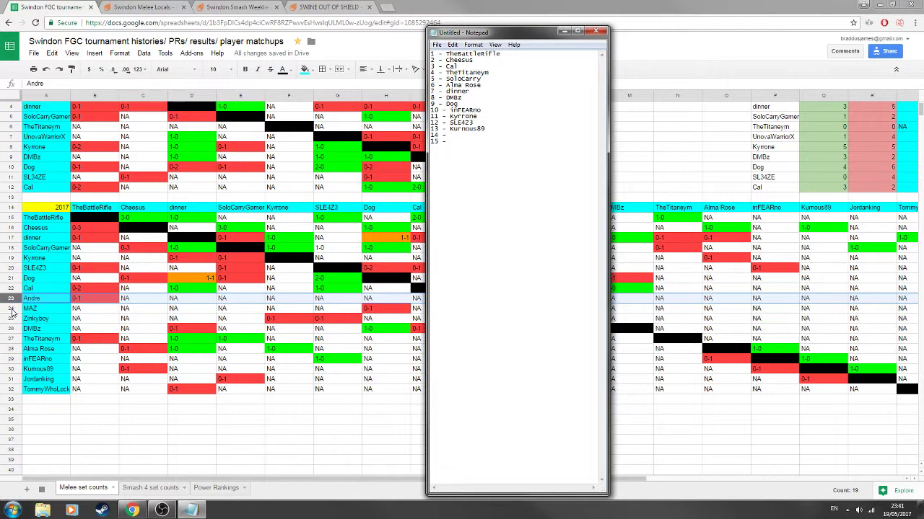
left_click(78, 322)
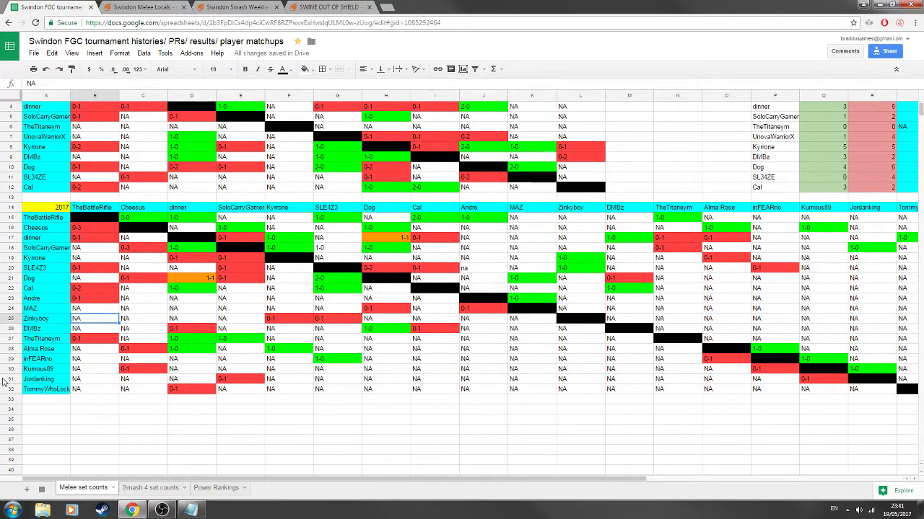
left_click(13, 319)
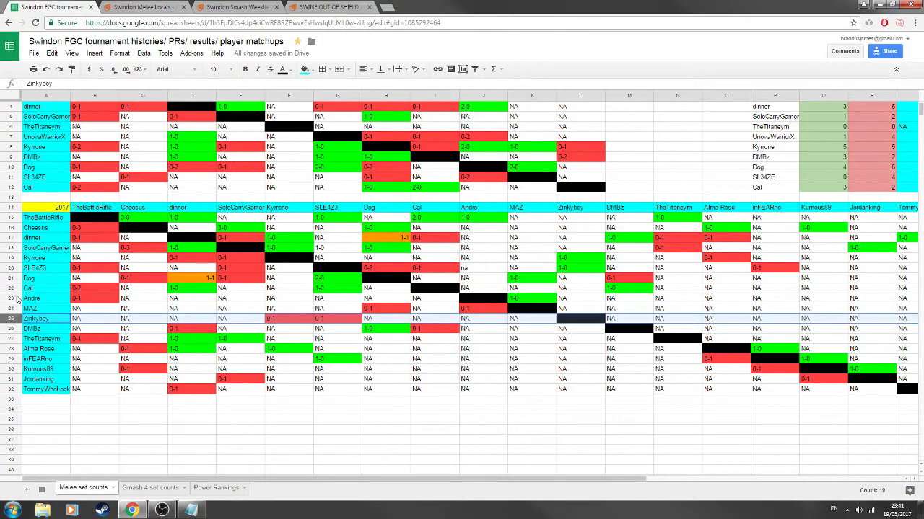
left_click(13, 298)
left_click(191, 510)
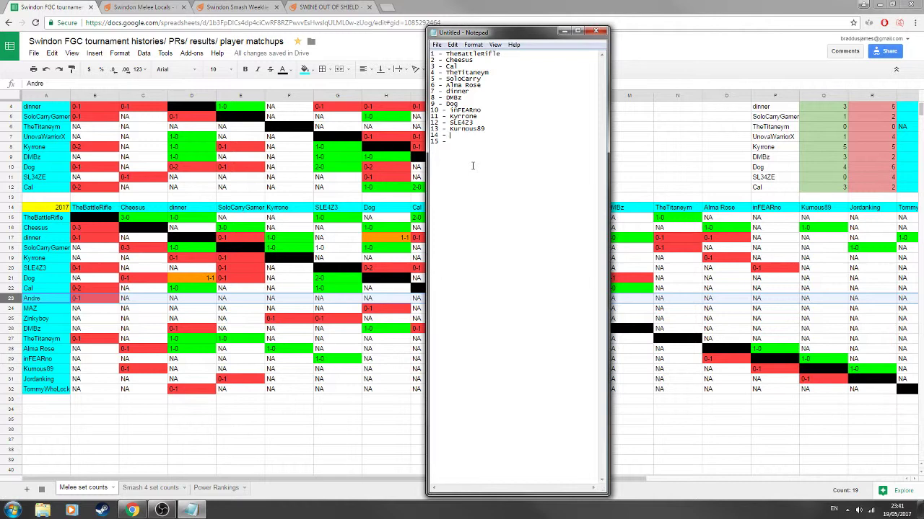
key("Caps_Lock")
type("Andre")
- Recheck the MAZ, Zinkyboy and Jordanking rows and the SWINE OUT OF SHIELD bracket
key("alt+Tab")
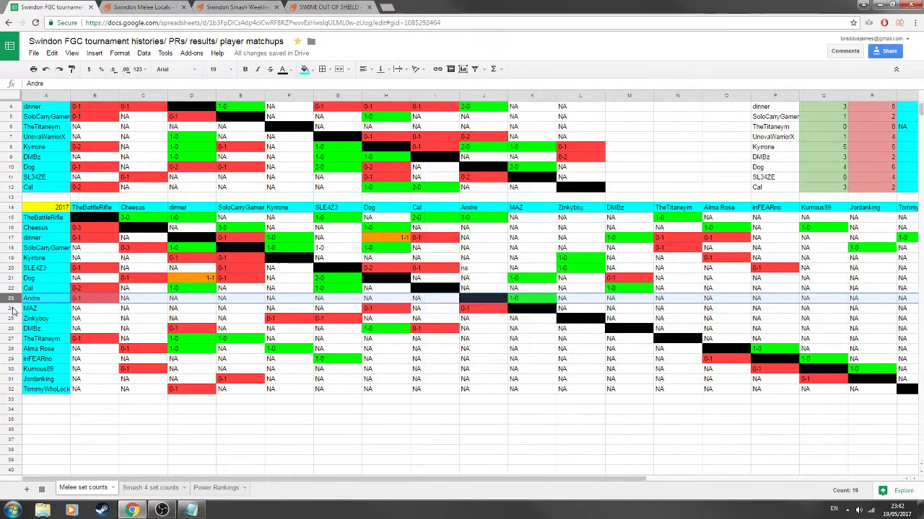
left_click(13, 309)
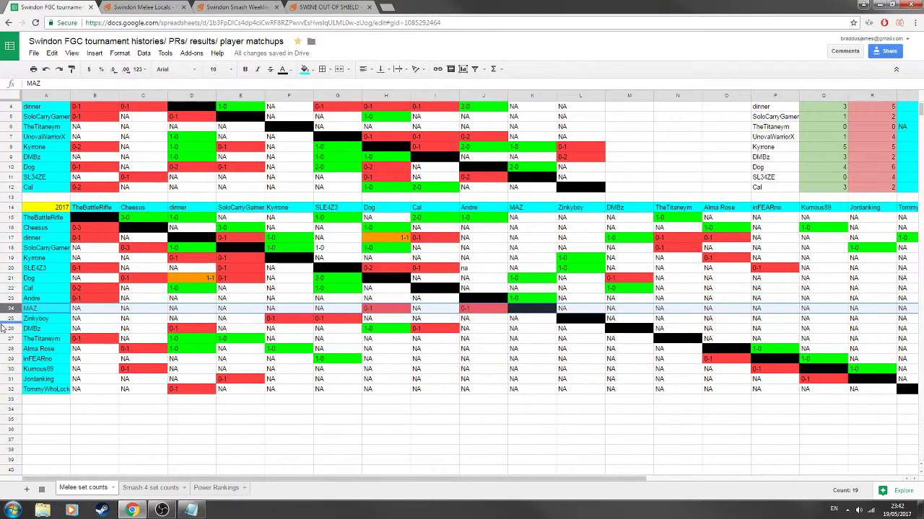
left_click(10, 318)
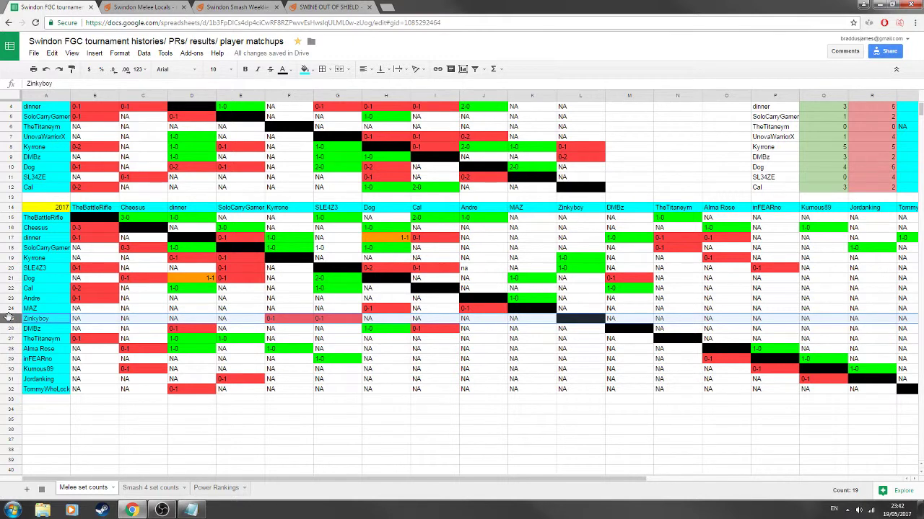
left_click(10, 379)
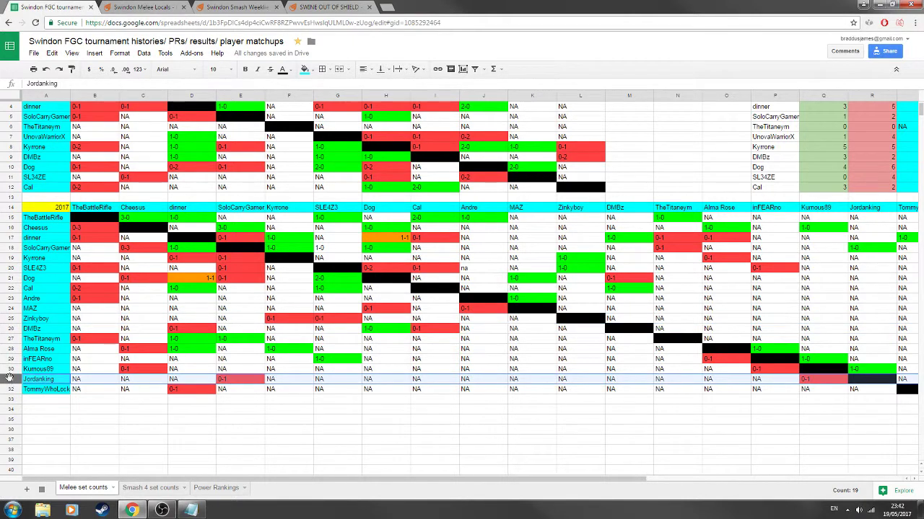
left_click(328, 7)
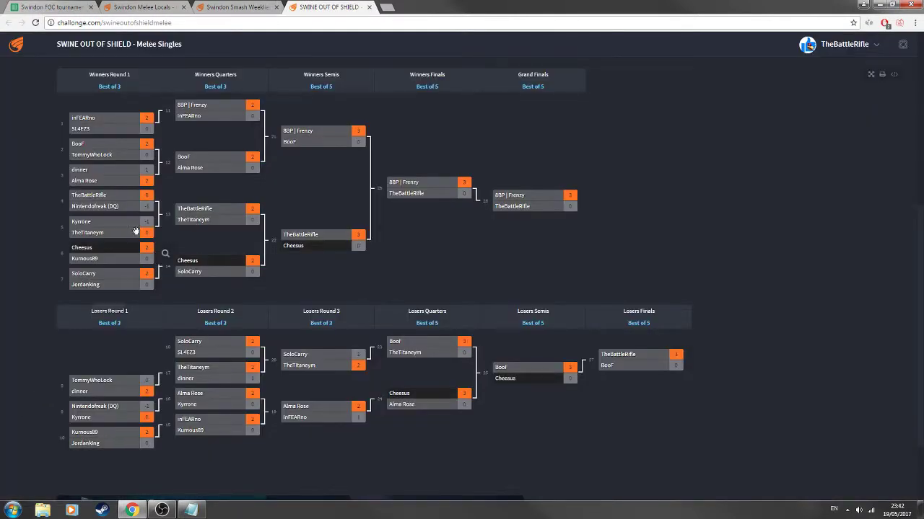
left_click(3, 5)
left_click(29, 6)
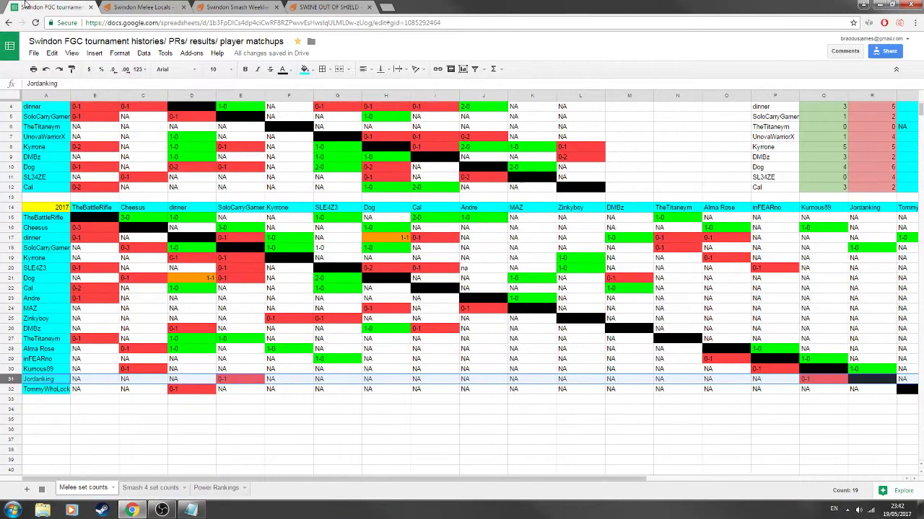
left_click(190, 510)
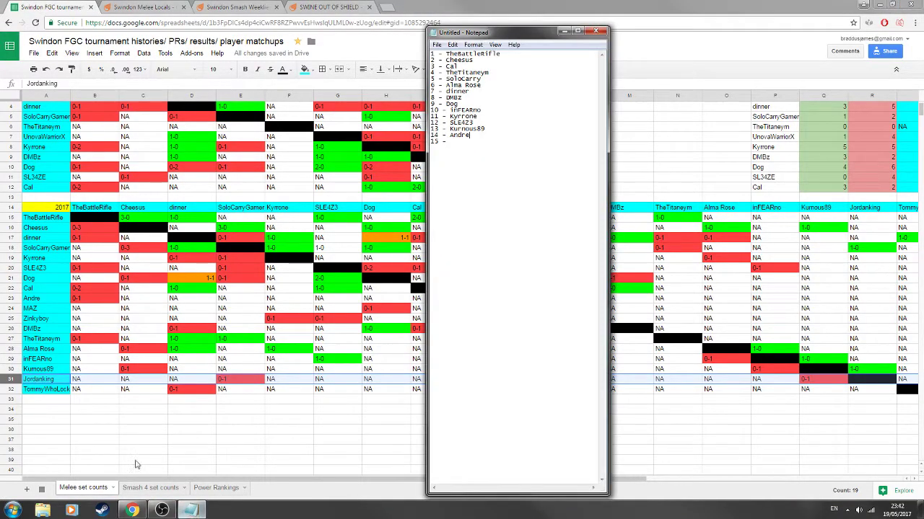
- Cross-check the Challonge bracket against the spreadsheet, ending on the rankings list
left_click(14, 388)
left_click(352, 6)
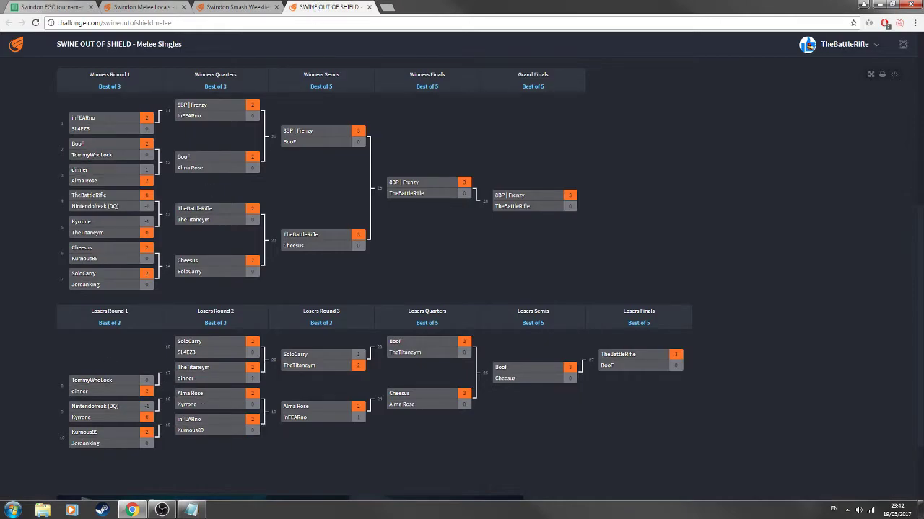
left_click(191, 510)
left_click(79, 6)
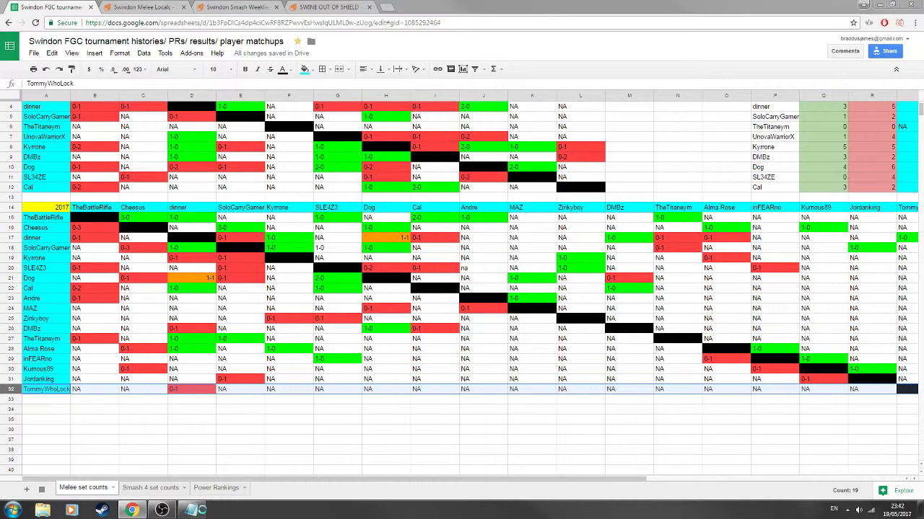
left_click(190, 510)
left_click(208, 510)
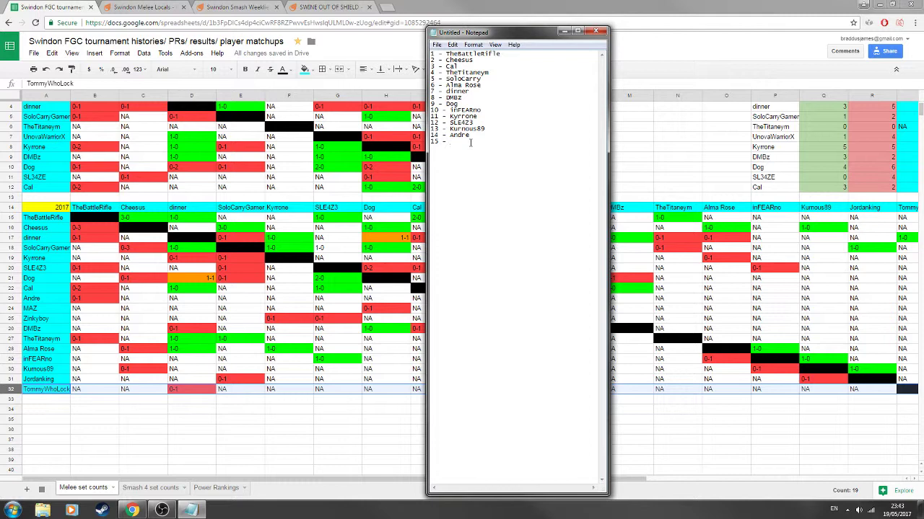
key("Caps_Lock")
type("J")
key("Caps_Lock")
type("ordan")
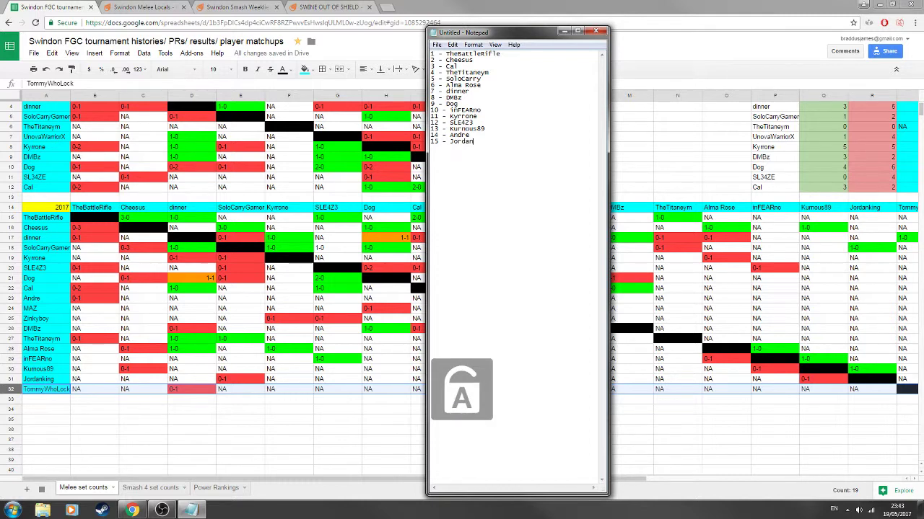
type("ki")
type("ng ")
type("16")
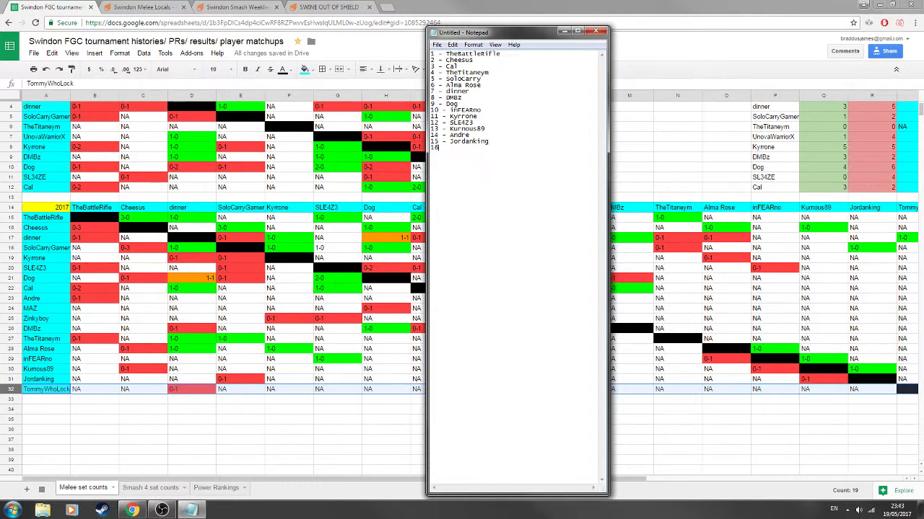
type(" - Tomm")
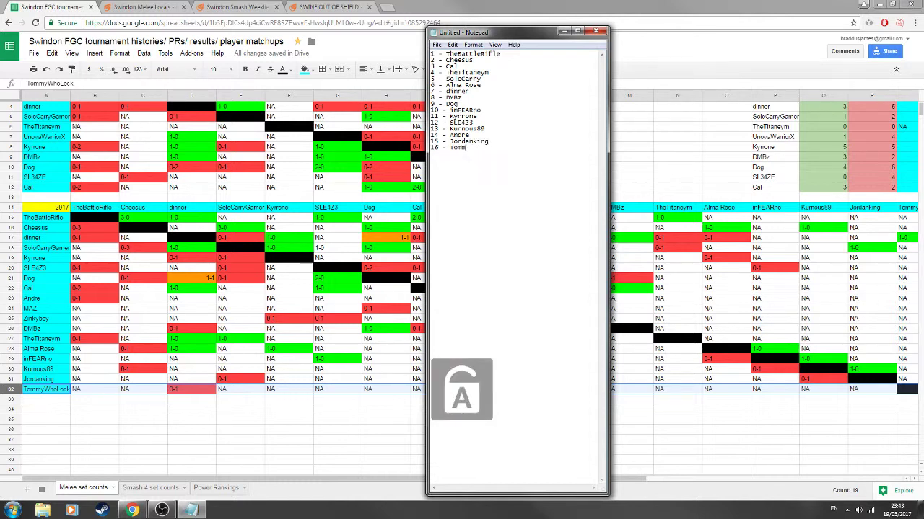
type("yWhoLock ")
type("17 -")
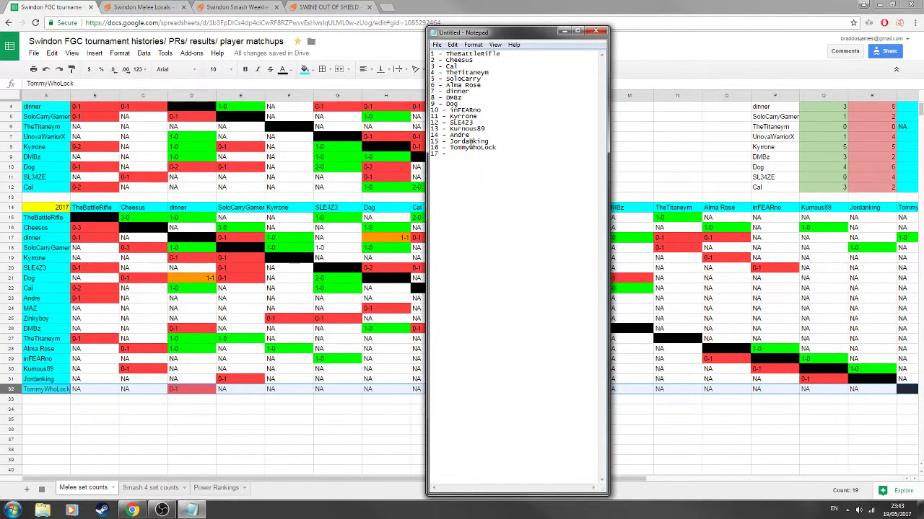
key("Caps_Lock")
type("MAZ ")
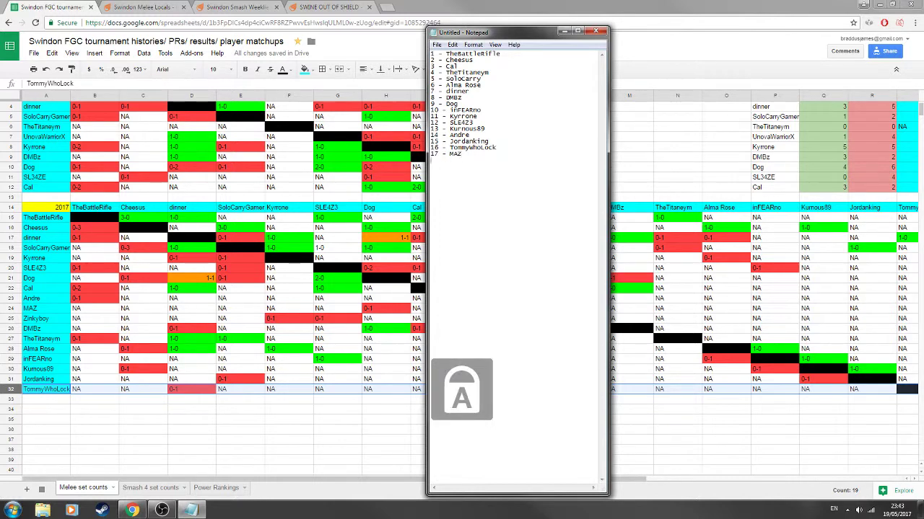
type("18 -")
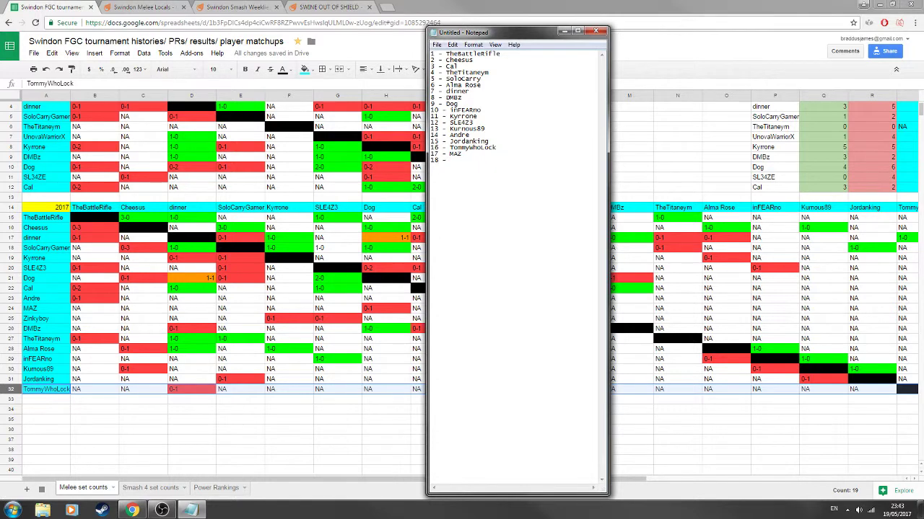
key("Caps_Lock")
type("Zinkyboy")
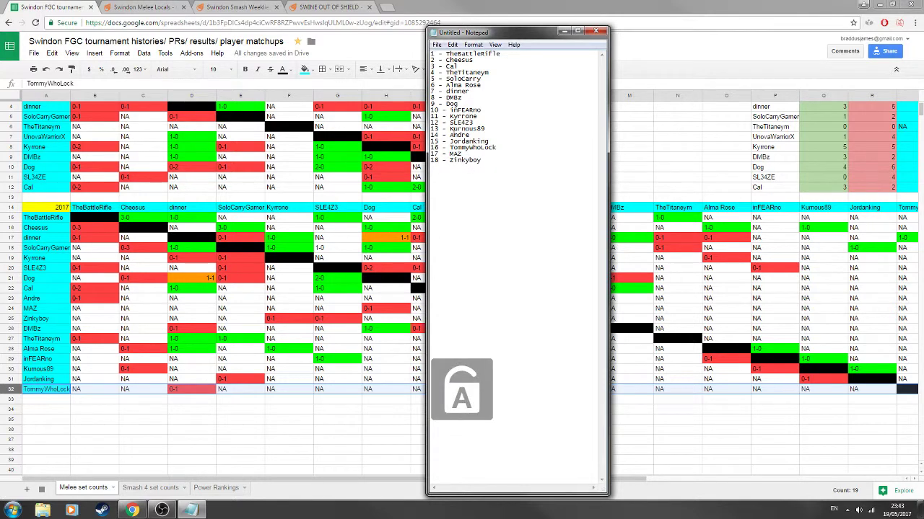
left_click(40, 220)
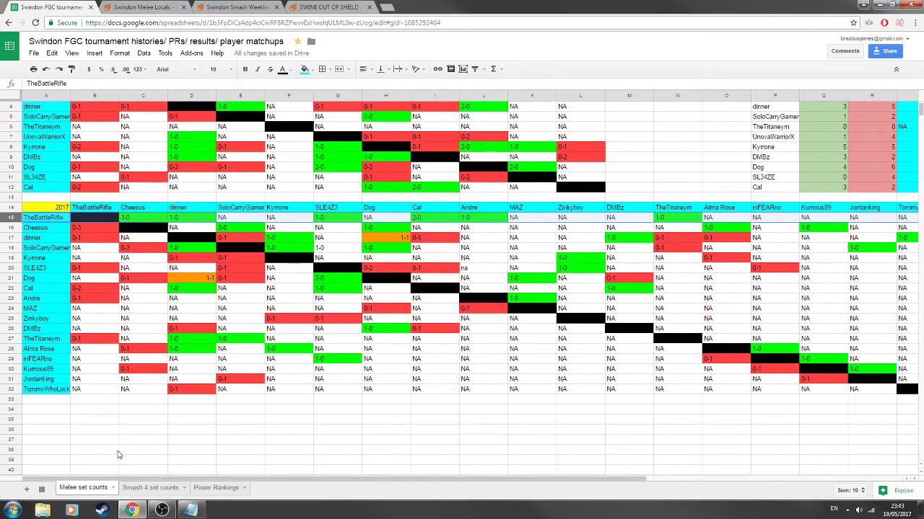
left_click(190, 510)
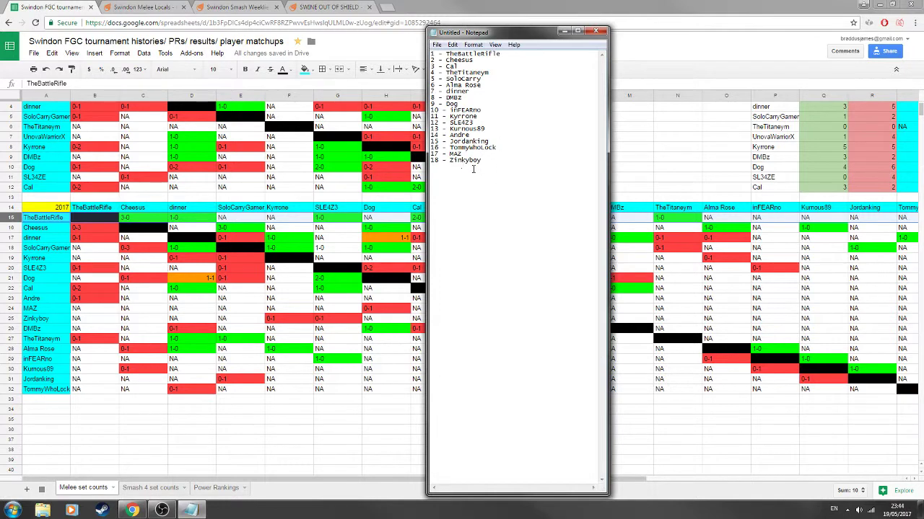
left_click_drag(484, 161, 449, 135)
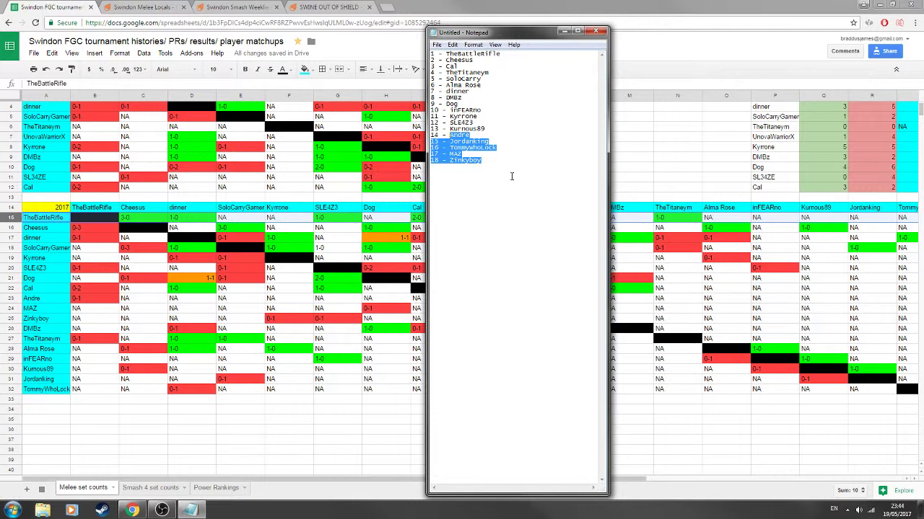
left_click_drag(511, 176, 452, 128)
left_click(505, 159)
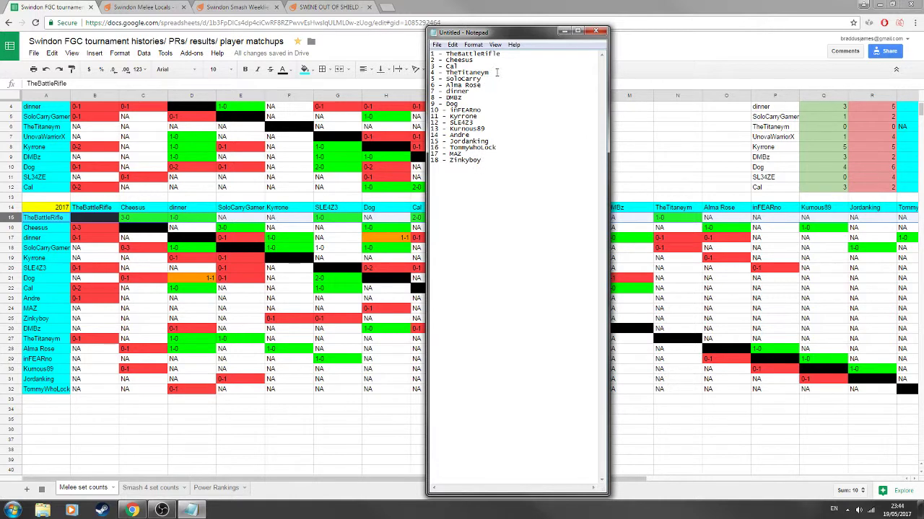
left_click_drag(484, 81, 446, 73)
left_click(509, 74)
left_click(224, 7)
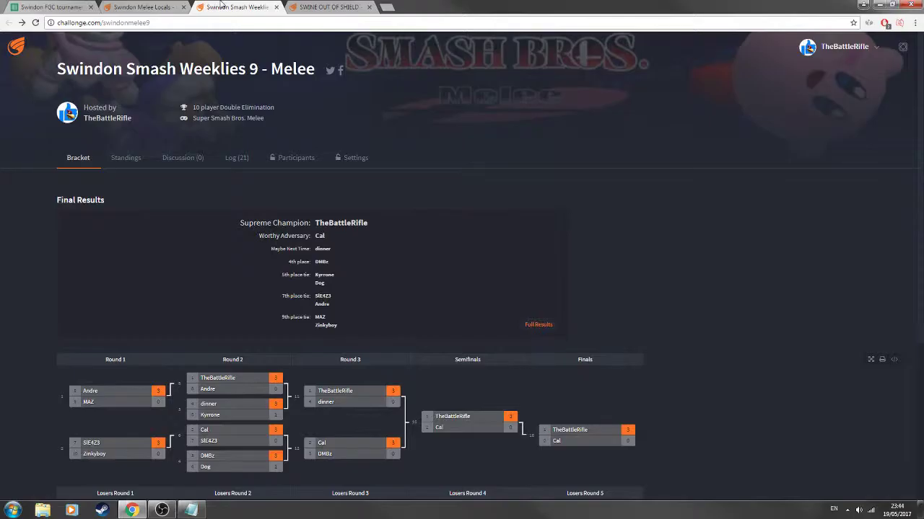
- Check the Swindon Melee Locals results, then return to the Notepad list via Weeklies and the spreadsheet
left_click(142, 7)
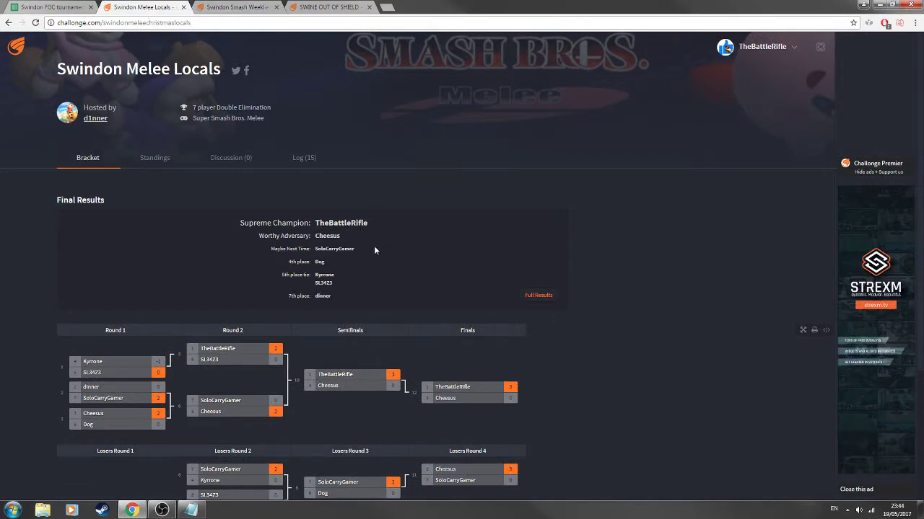
scroll(374, 254, "down", 2)
scroll(351, 217, "up", 2)
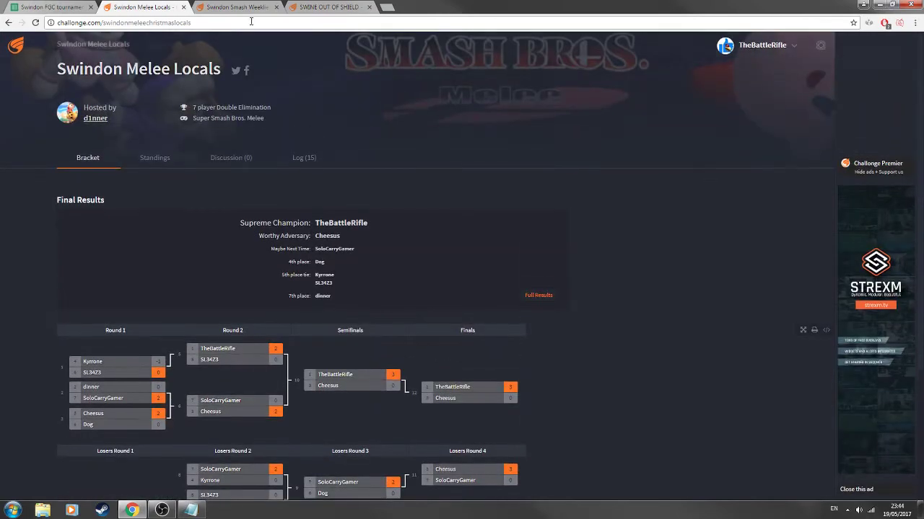
left_click(232, 7)
left_click(85, 5)
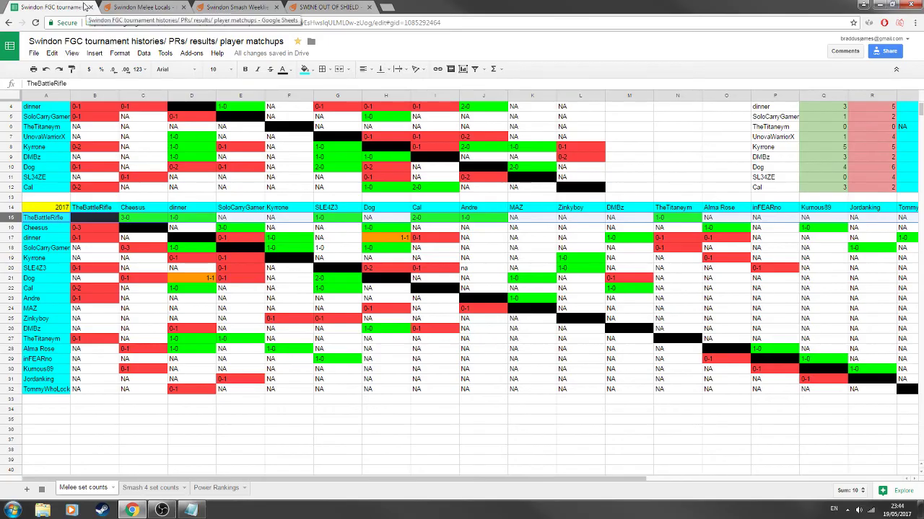
left_click(191, 510)
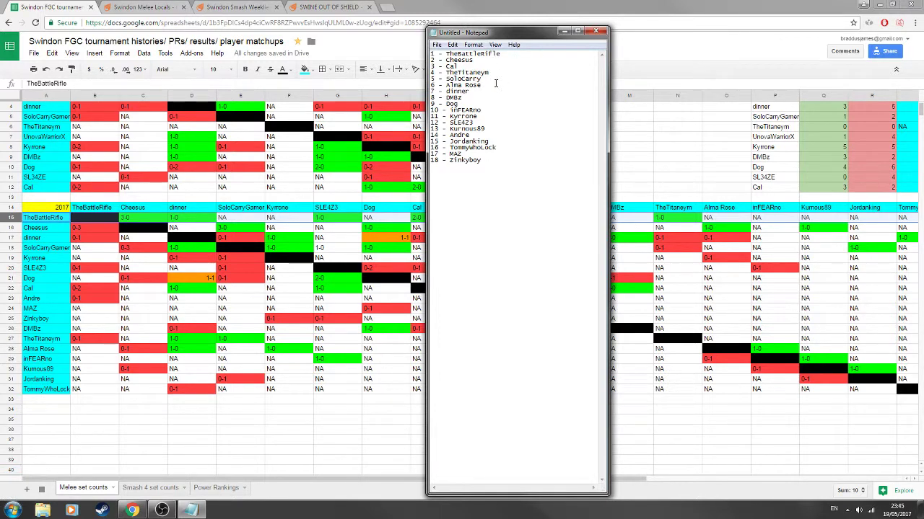
- Weigh inFEARno (line 10) against DMBz (line 8), then look at dinner's spreadsheet row
left_click(494, 111)
left_click_drag(432, 111, 496, 110)
left_click(496, 111)
left_click_drag(463, 97, 446, 99)
left_click(469, 98)
double_click(470, 98)
left_click(13, 238)
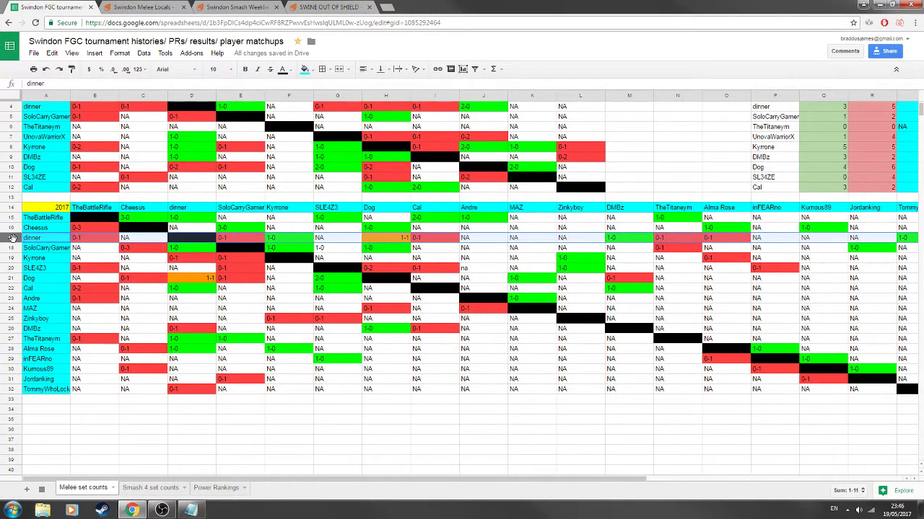
left_click(191, 510)
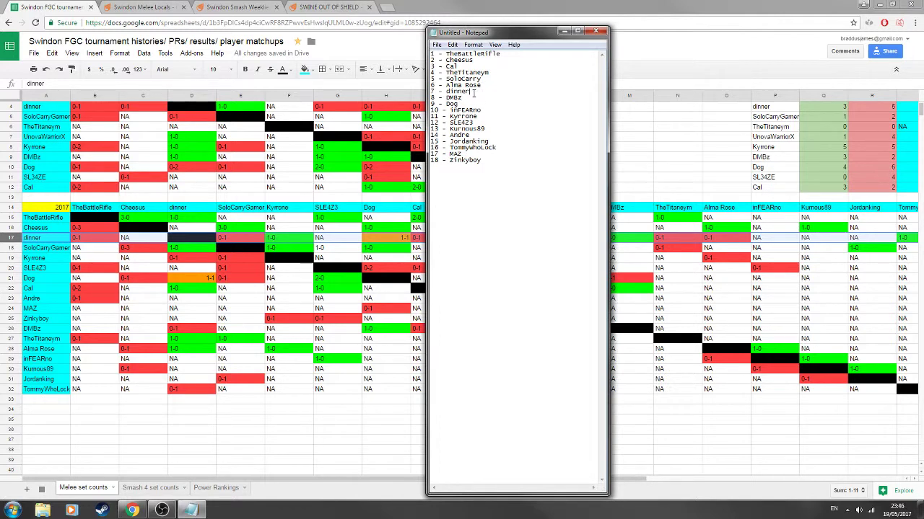
left_click(474, 92)
left_click_drag(481, 85, 431, 78)
left_click(474, 70)
left_click_drag(457, 66, 446, 66)
left_click(469, 68)
- Weigh dinner against the TheTitaneym–Alma Rose block and Cal, then show the Weeklies 9 bracket
left_click(477, 91)
left_click_drag(481, 85, 446, 72)
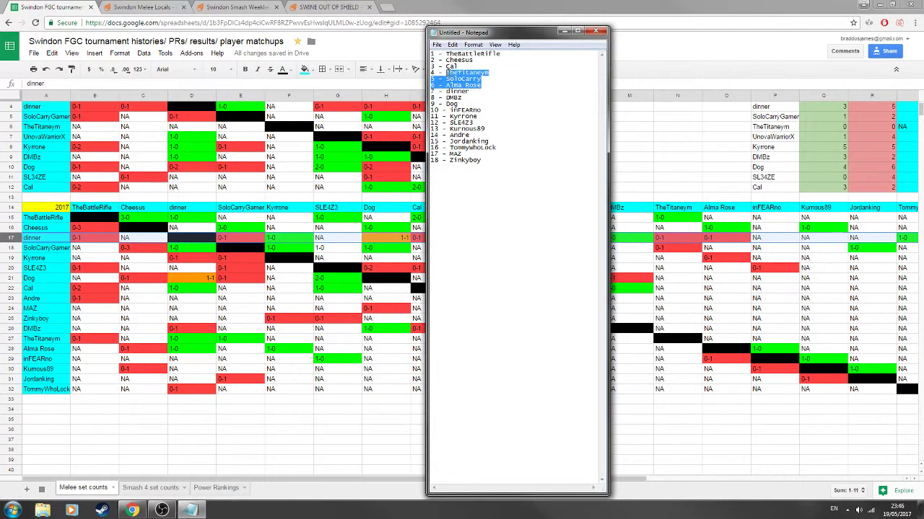
left_click(489, 87)
left_click(470, 66)
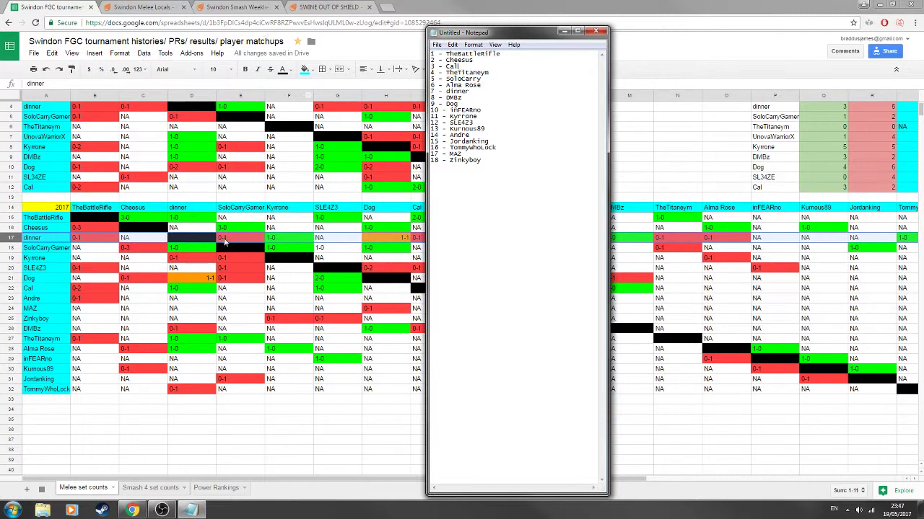
left_click(319, 6)
left_click(234, 6)
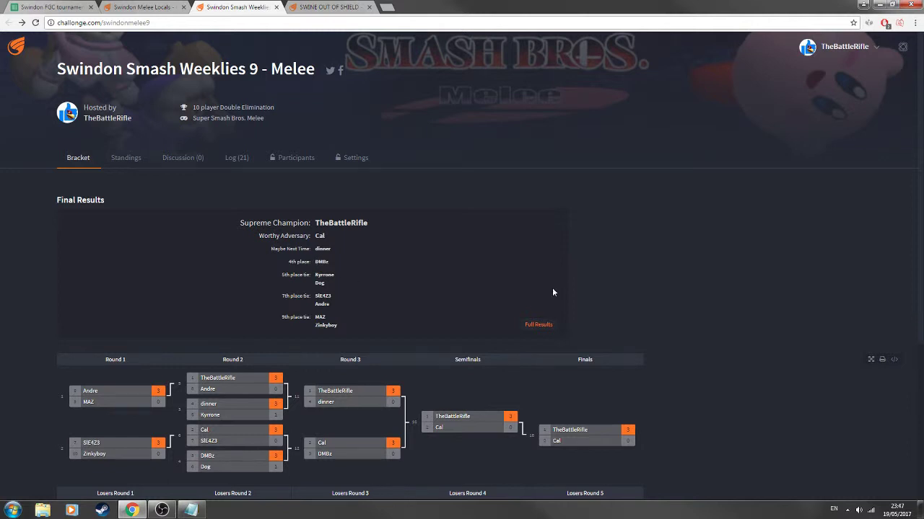
scroll(552, 287, "down", 2)
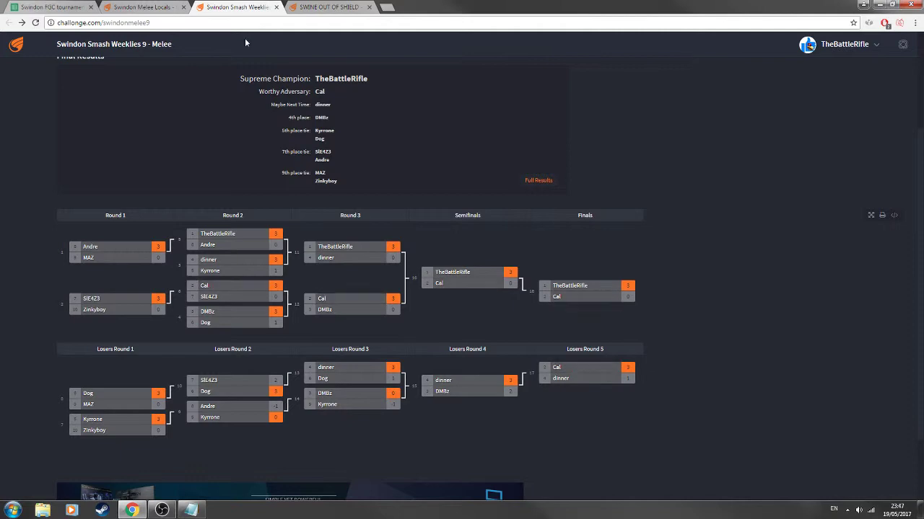
left_click(318, 7)
- Glance at the matchup table, then review Notepad entries TheTitaneym through dinner and the list end at Zinkyboy
left_click(72, 7)
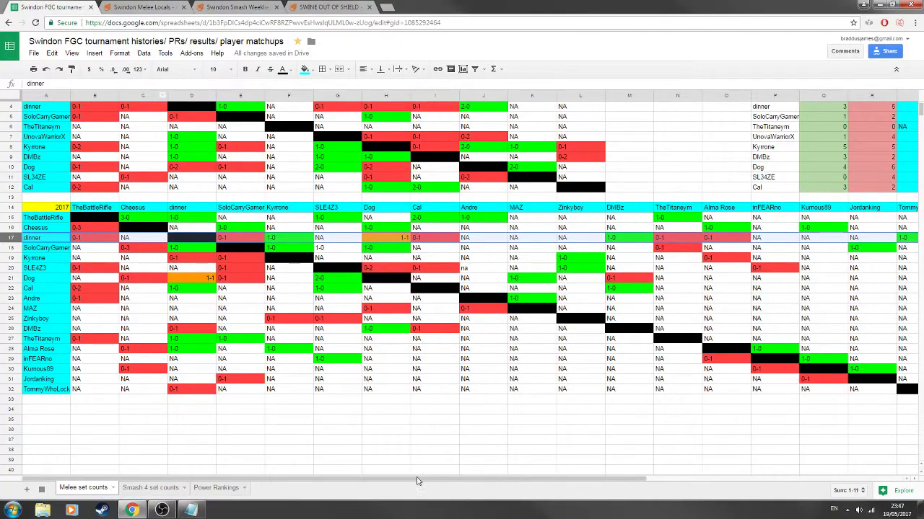
left_click(191, 510)
type("l")
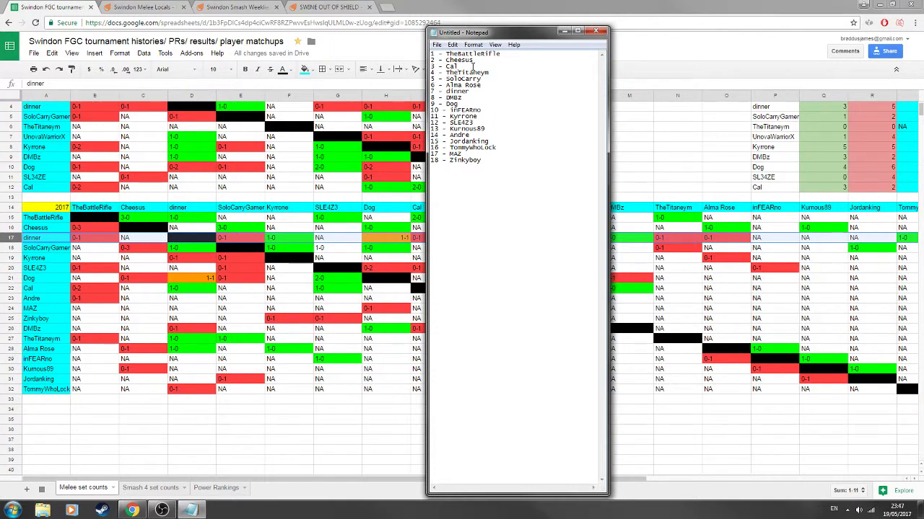
type("l")
left_click_drag(479, 93, 446, 73)
left_click(486, 91)
left_click(489, 160)
- Look through the Melee Locals and Weeklies 9 brackets, highlighting MAZ's matches, then show SWINE OUT OF SHIELD
left_click(223, 6)
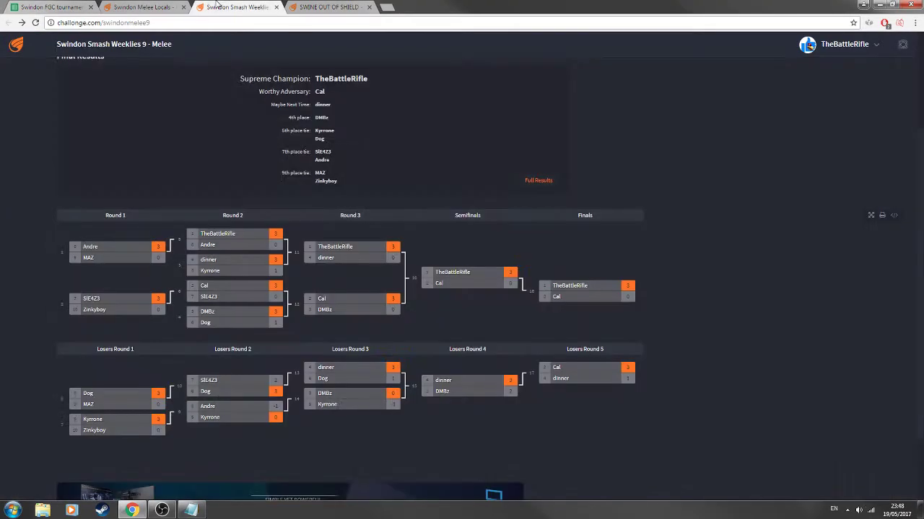
left_click(142, 6)
left_click(251, 6)
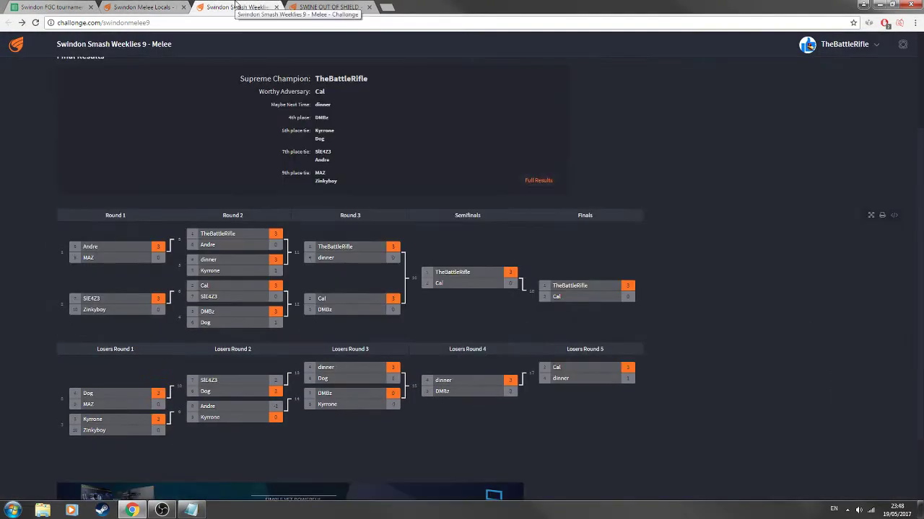
scroll(233, 313, "down", 1)
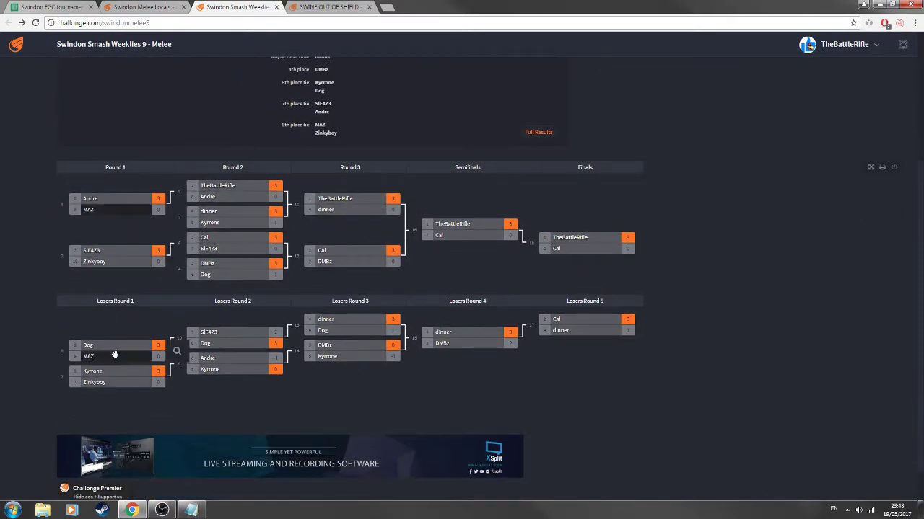
left_click_drag(110, 356, 108, 383)
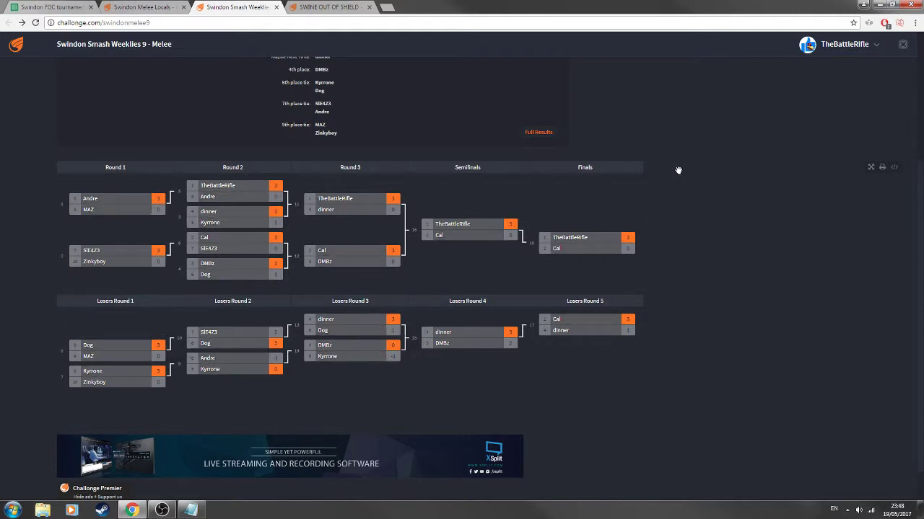
left_click(339, 6)
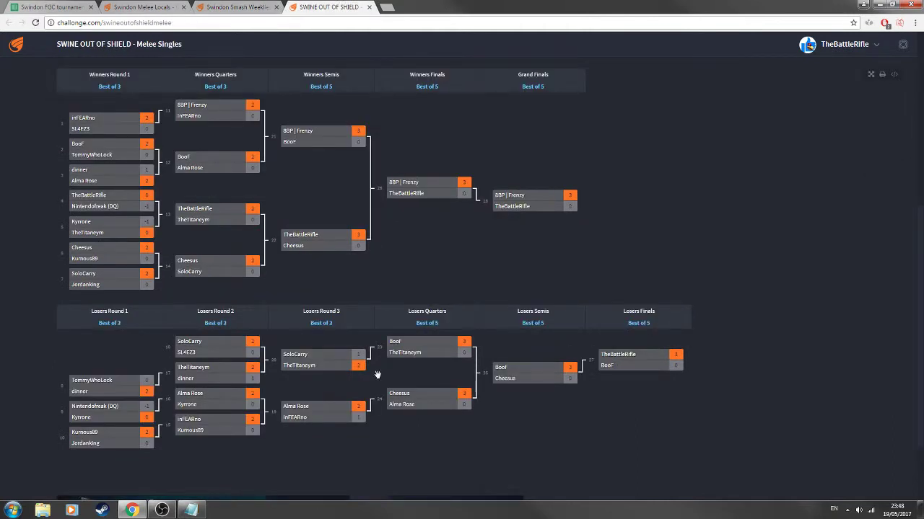
- Restore the Notepad list over the SWINE bracket and compare the Cheesus, Cal and line 10 placings
right_click(191, 510)
left_click(196, 511)
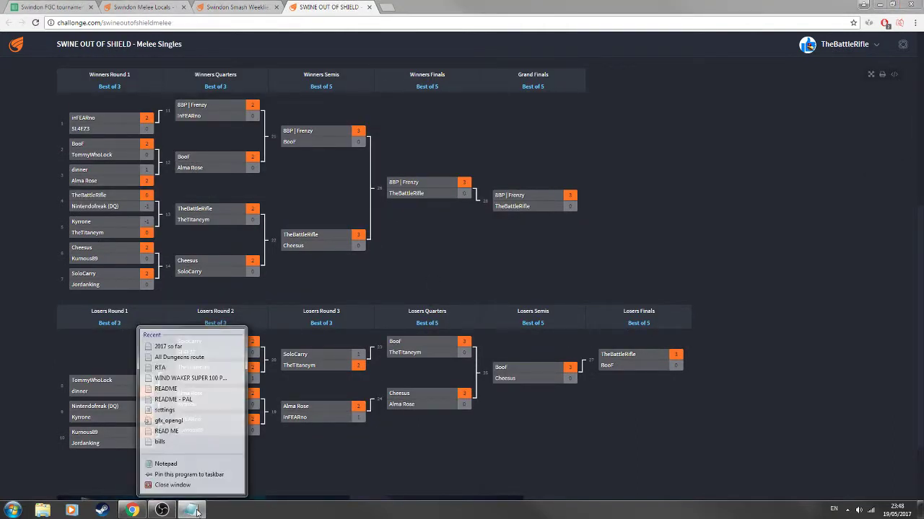
left_click(197, 509)
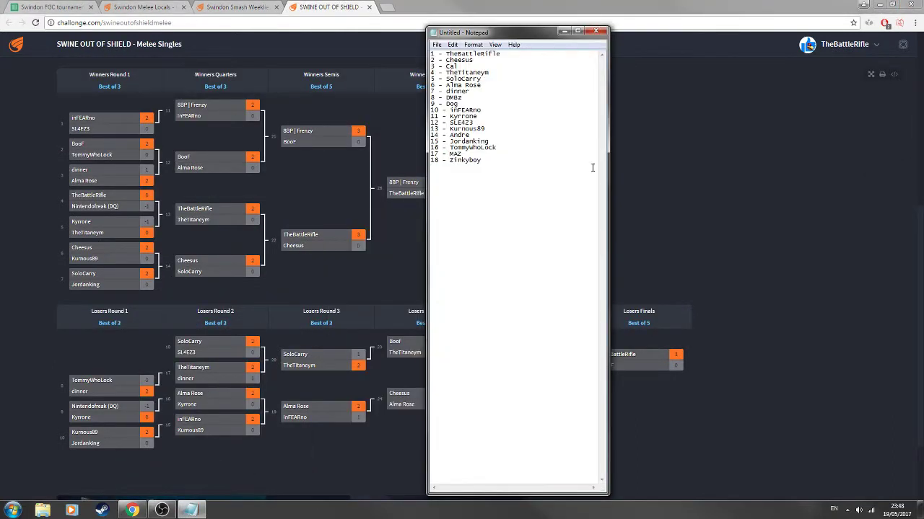
left_click(461, 67)
left_click_drag(464, 66, 445, 61)
left_click(472, 95)
left_click(486, 110)
left_click_drag(485, 110, 456, 111)
left_click(463, 97)
mouse_move(461, 104)
left_mouse_down()
mouse_move(445, 92)
mouse_move(455, 101)
mouse_move(449, 75)
mouse_move(467, 101)
left_mouse_up()
left_click_drag(484, 109, 432, 109)
left_click(479, 109)
- Bring the SWINE OUT OF SHIELD bracket forward and inspect its Final Results, including the 6th place tie
left_click(740, 152)
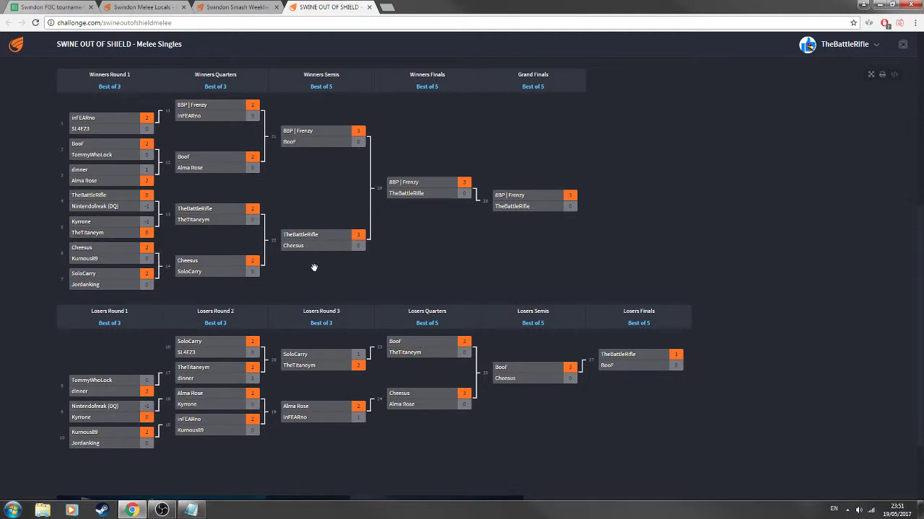
scroll(447, 271, "up", 2)
scroll(399, 289, "down", 1)
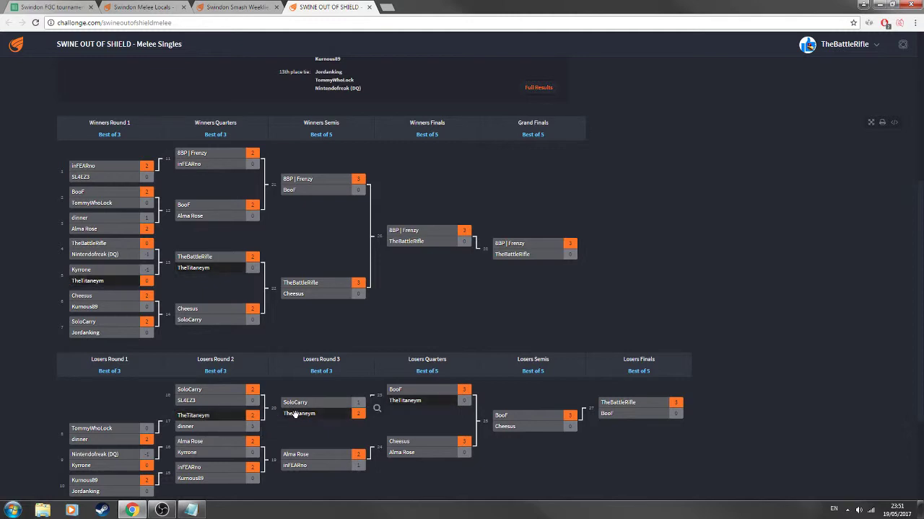
scroll(516, 242, "up", 3)
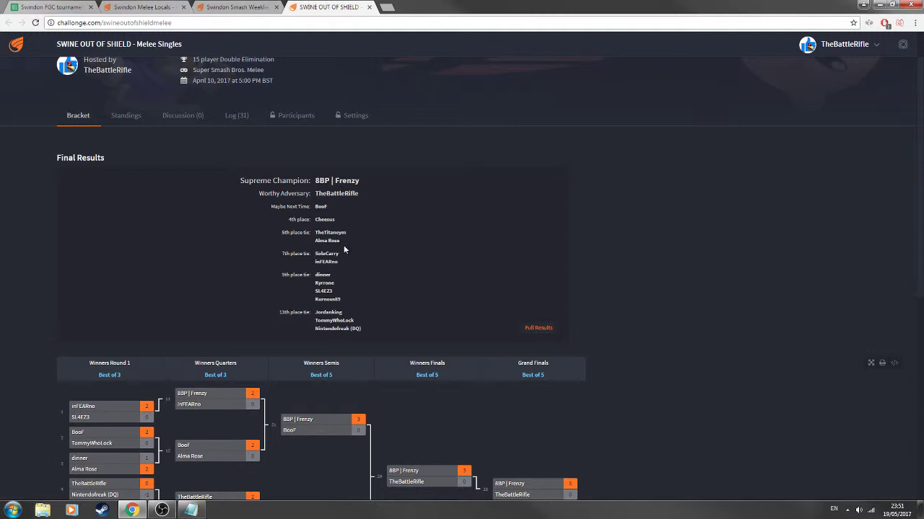
left_click_drag(344, 245, 281, 238)
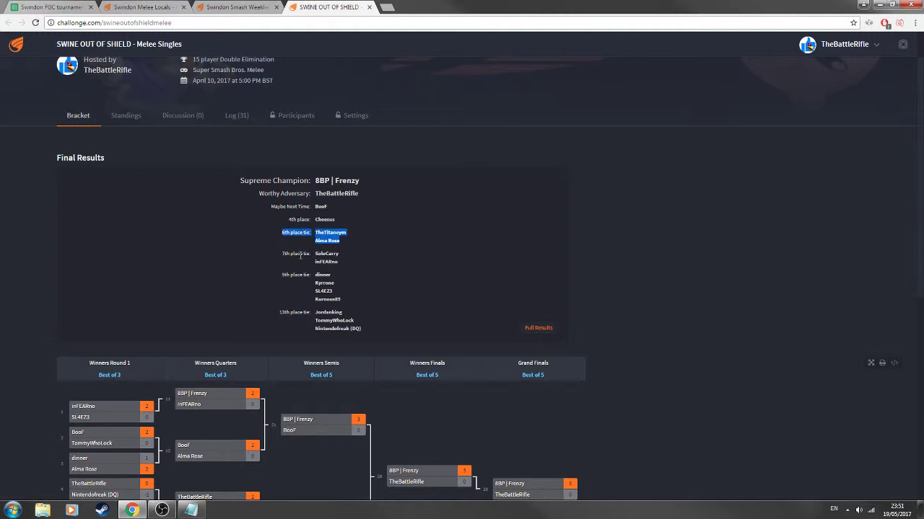
left_click(335, 253)
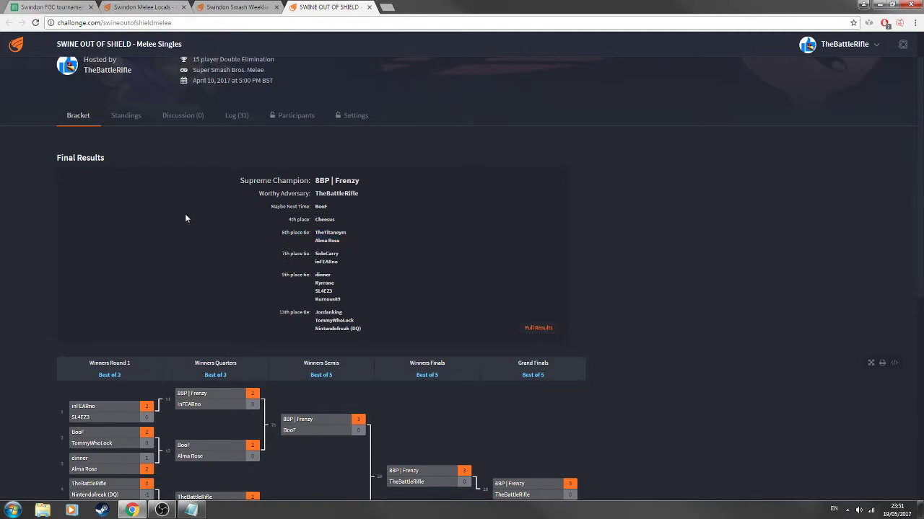
scroll(185, 214, "down", 3)
scroll(169, 194, "down", 3)
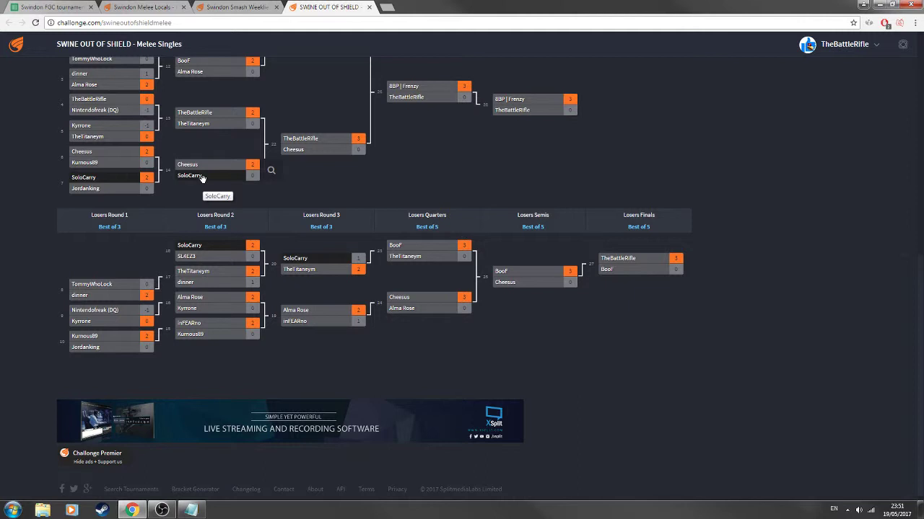
scroll(201, 178, "up", 1)
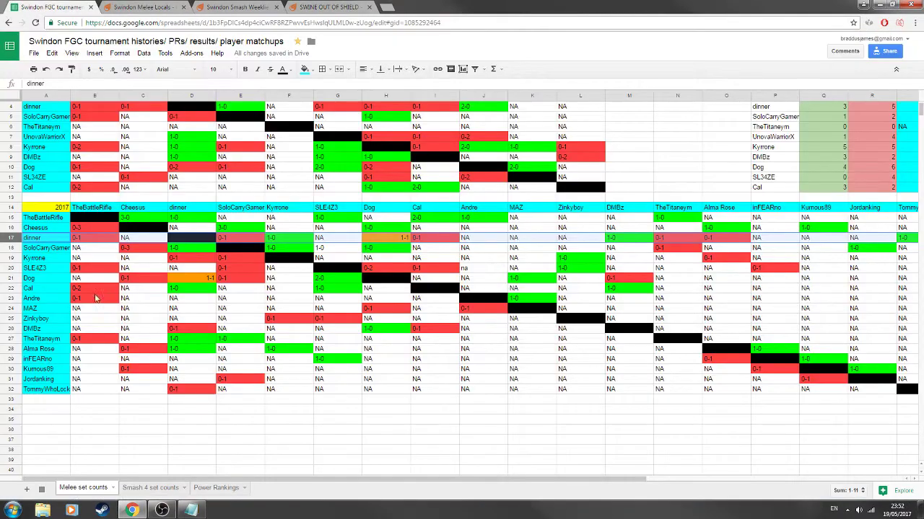
- Inspect TheBattleRifle's row and dinner's results against Dog and Andre, then return to Melee set counts
left_click(40, 7)
left_click(10, 217)
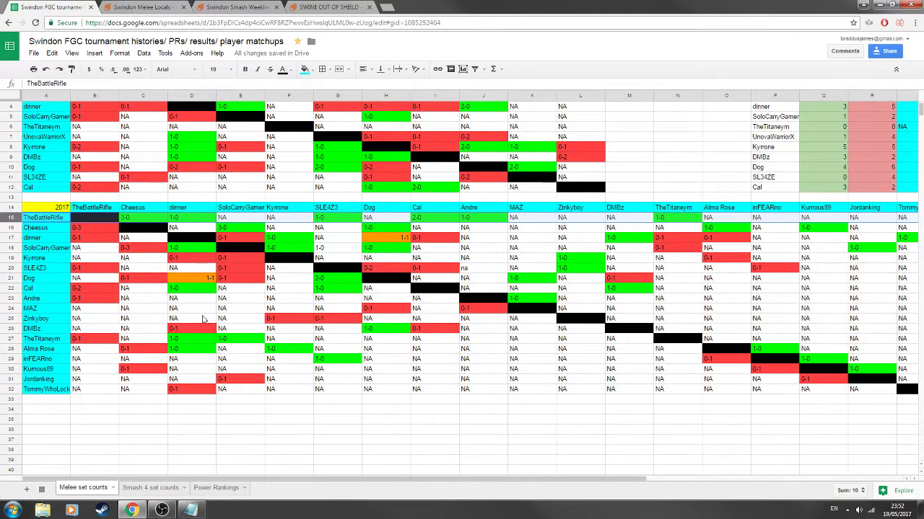
left_click(384, 236)
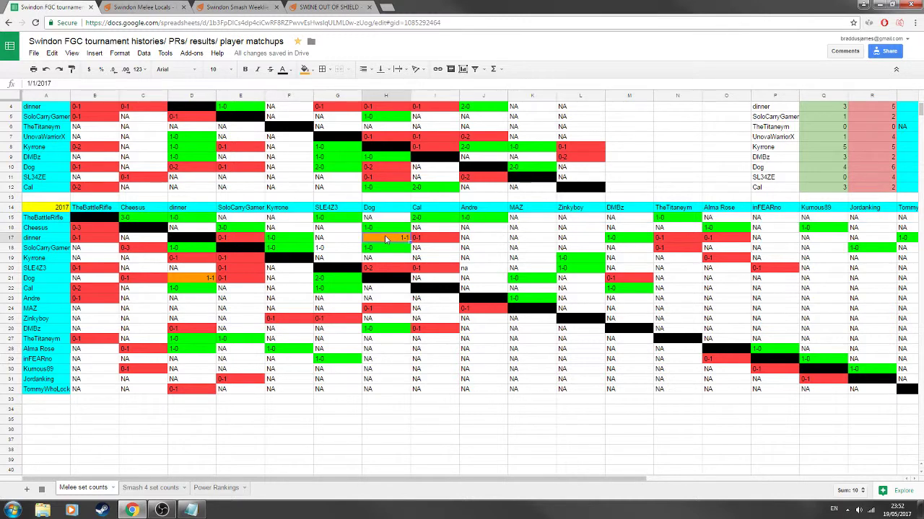
left_click(471, 239)
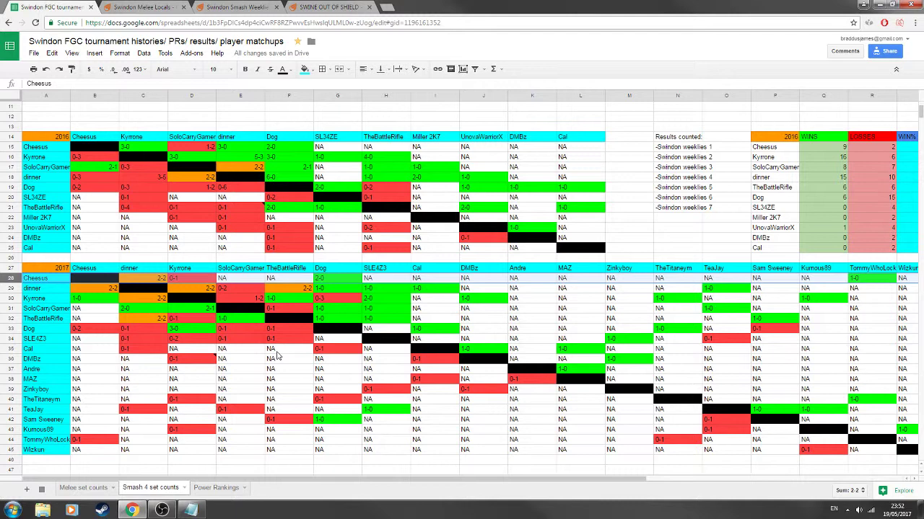
left_click(84, 488)
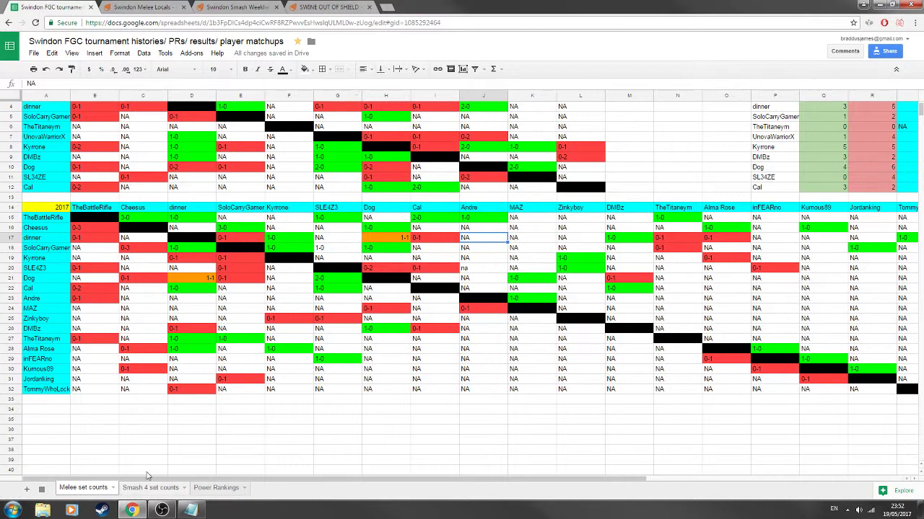
- Review TheTitaneym (line 4), DMBz (line 8) and dinner (line 7) in the Notepad list
left_click(191, 510)
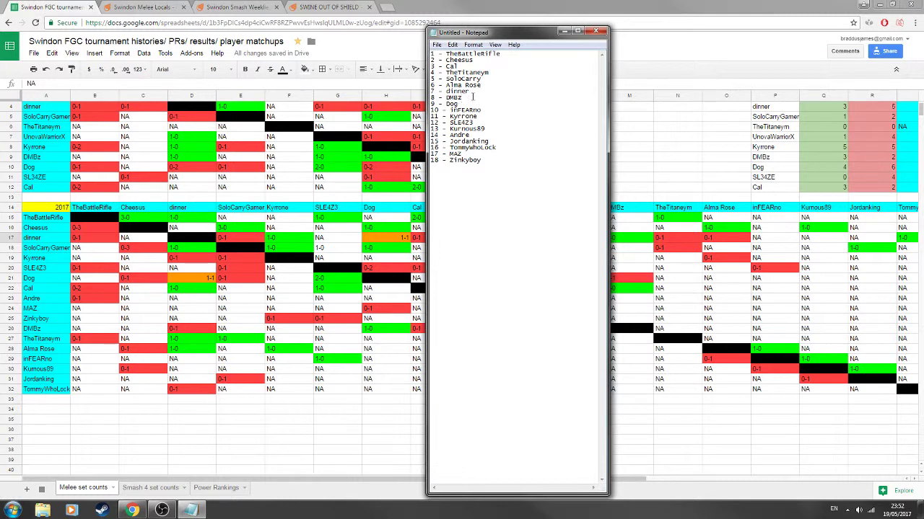
left_click_drag(496, 72, 445, 73)
left_click(493, 73)
left_click(476, 97)
left_click_drag(470, 92, 446, 92)
- Check dinner's set counts against Alma Rose (0-1), TheTitaneym and SoloCarryGamer, then return to Notepad
left_click(11, 238)
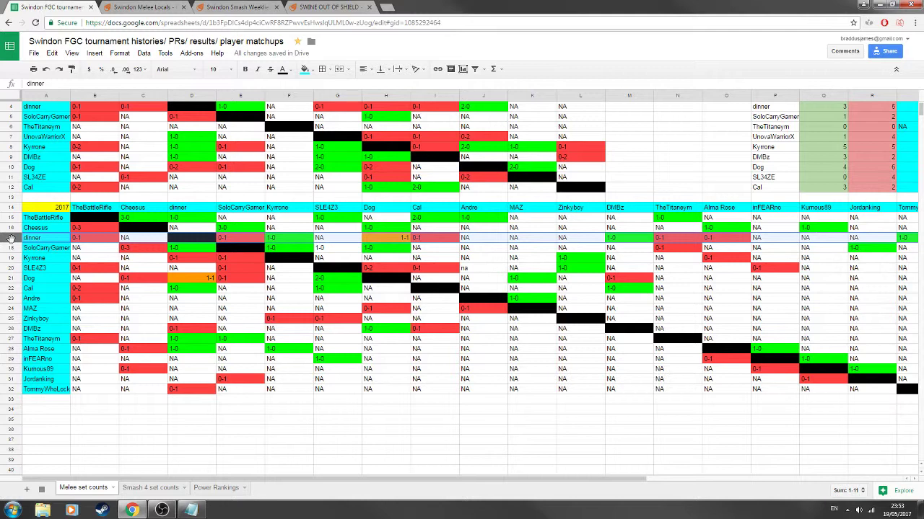
left_click(707, 240)
key("Left")
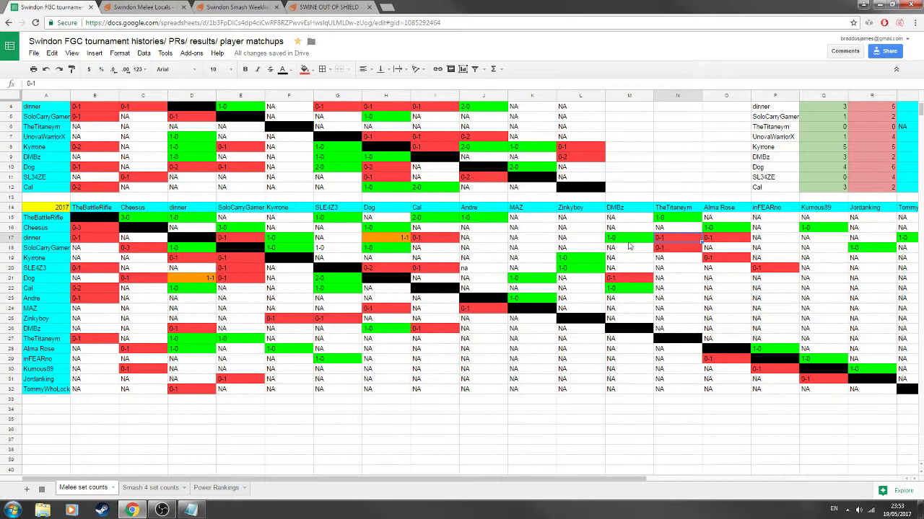
left_click(241, 239)
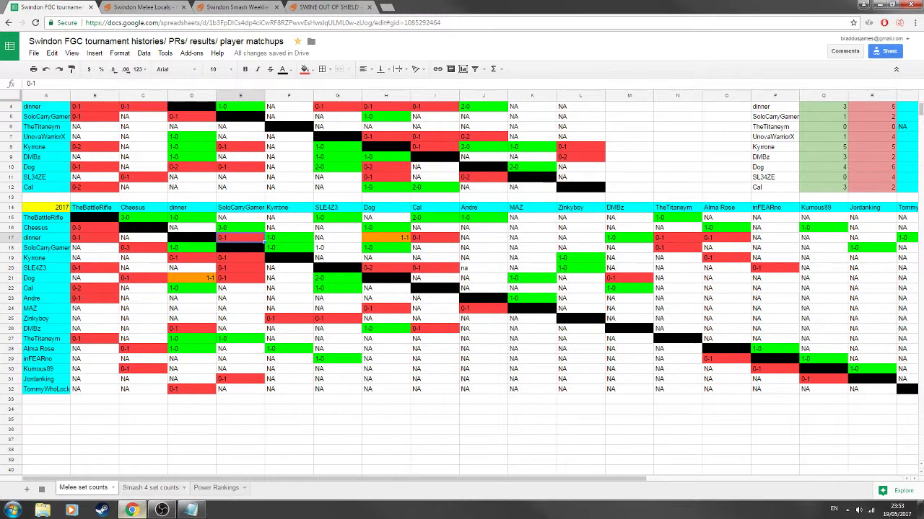
left_click(191, 510)
left_click(483, 161)
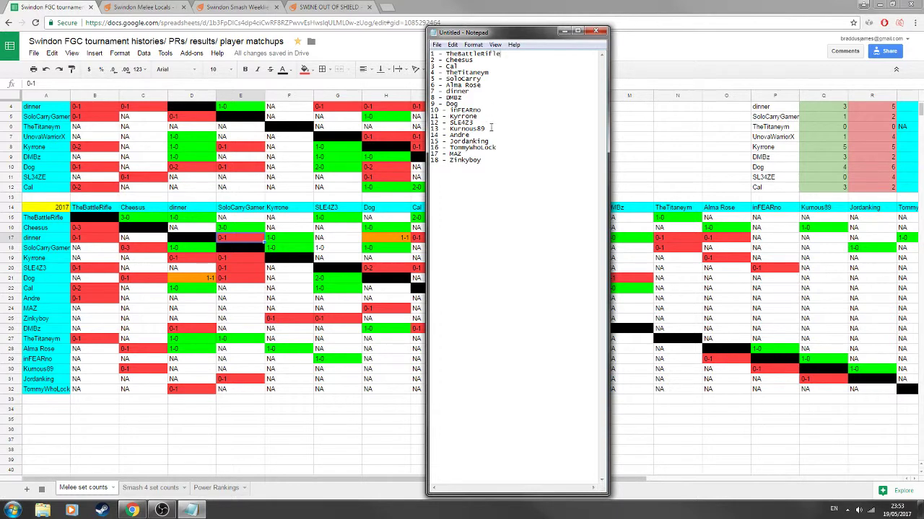
- Highlight lines 10–18 of the Notepad ranking list, then clear the selection
left_click_drag(495, 167, 433, 109)
left_click(444, 168)
left_click_drag(444, 189, 433, 108)
left_click(476, 181)
- Bring Google Sheets to the front, showing the 2017 Melee set counts table
left_click(303, 361)
scroll(173, 376, "down", 5)
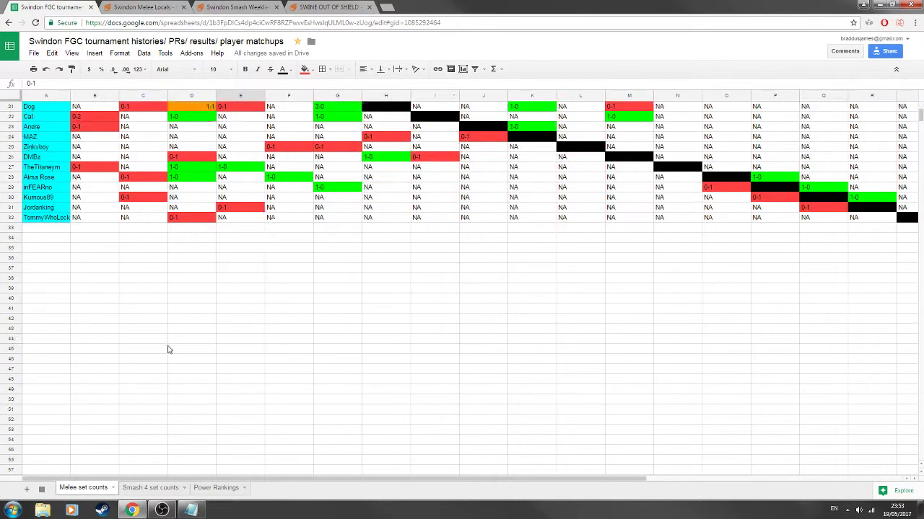
scroll(167, 350, "up", 5)
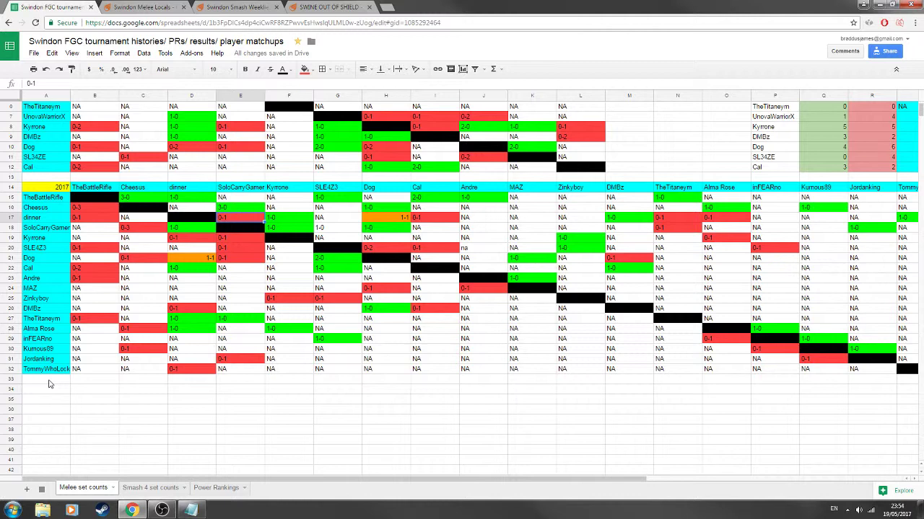
- Compare inFEARno's set counts with Cal's and TheBattleRifle's rows, then restore the Notepad rankings list
left_click(11, 267)
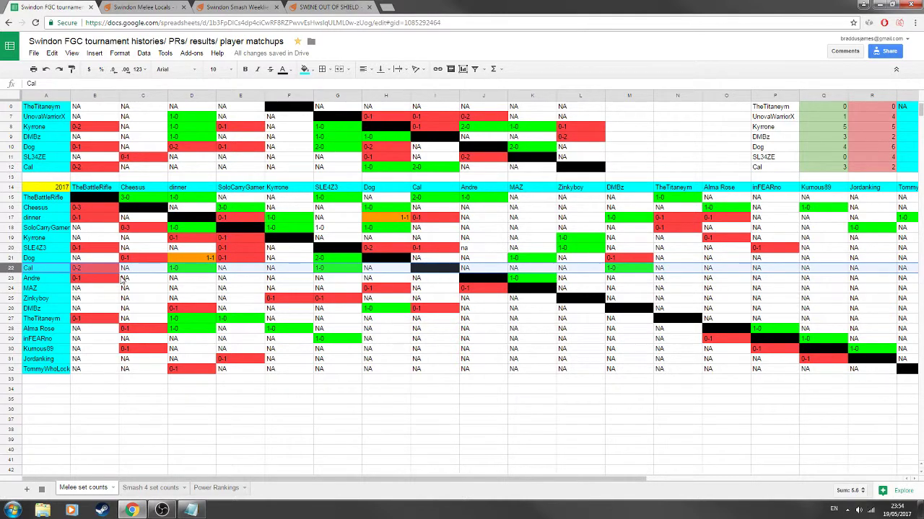
left_click(38, 339)
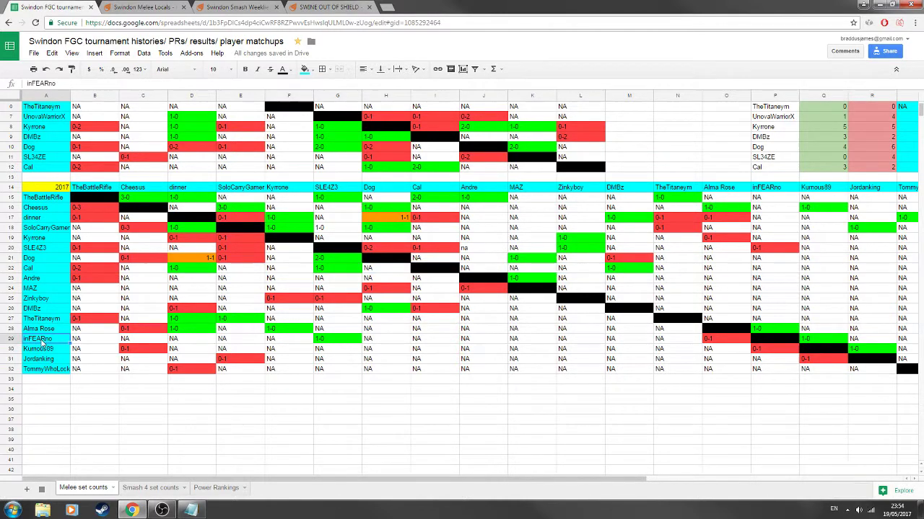
left_click(43, 199)
left_click(42, 339)
left_click(190, 510)
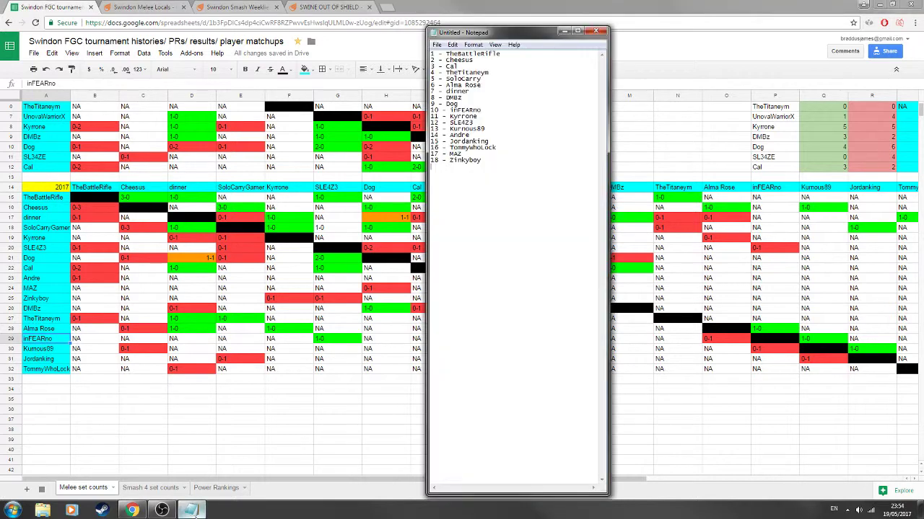